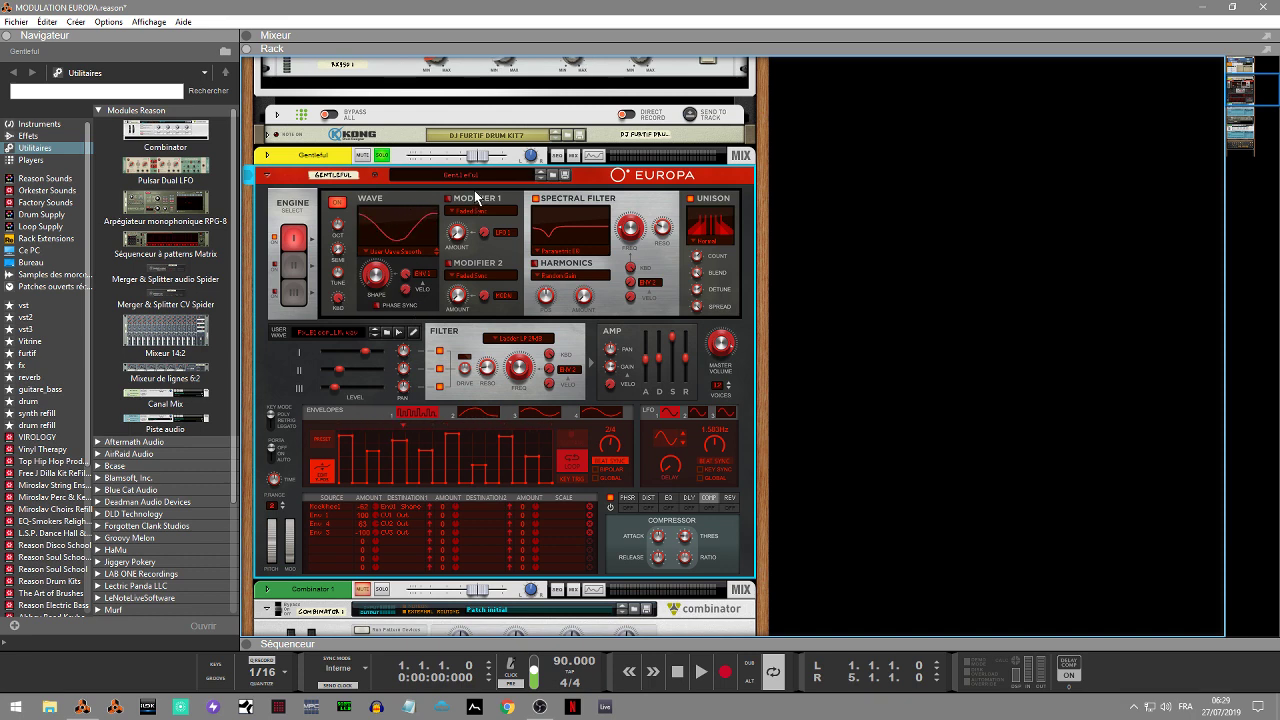
Play back the sequence to hear the Europa patch with its modulated wave.
key("space")
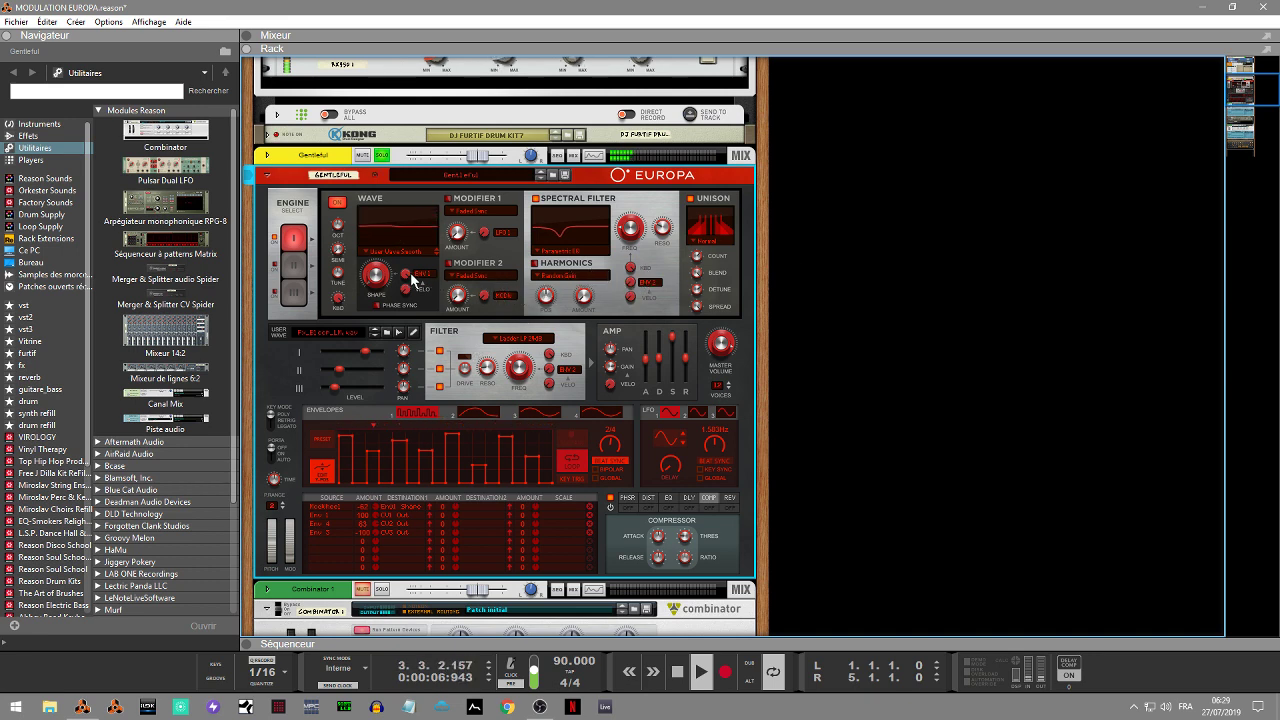
mouse_move(411, 279)
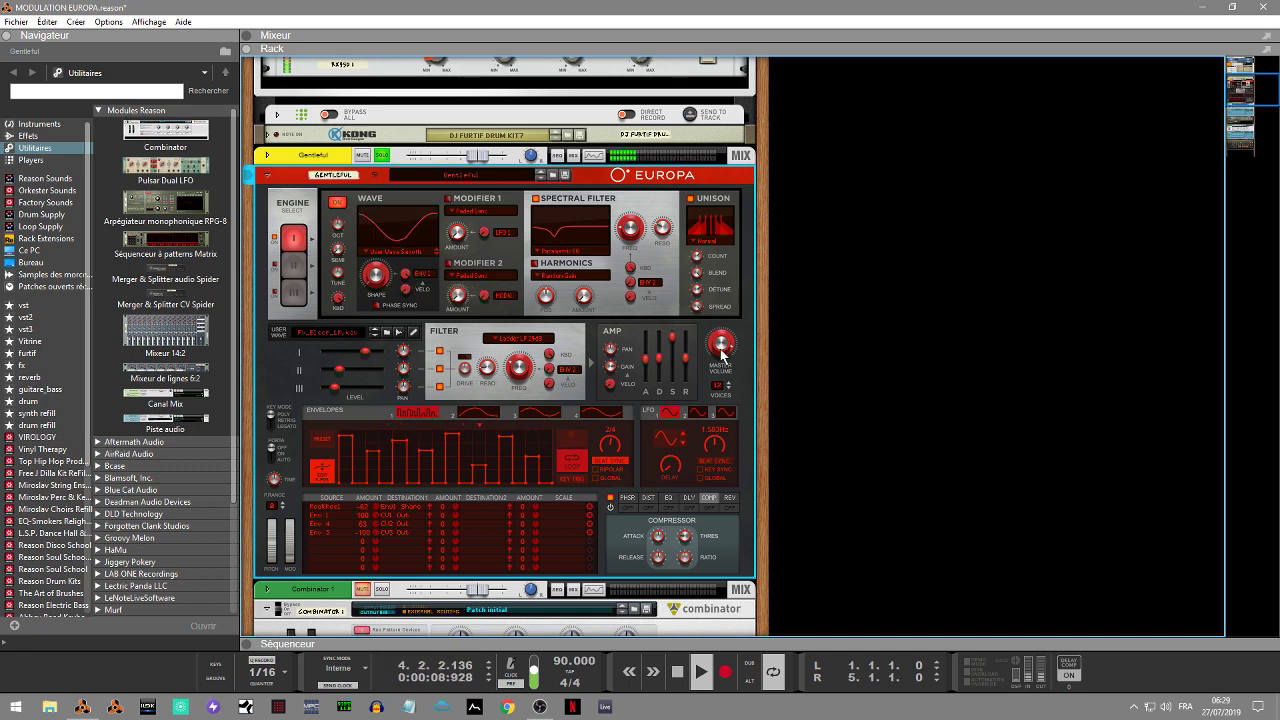
mouse_move(719, 342)
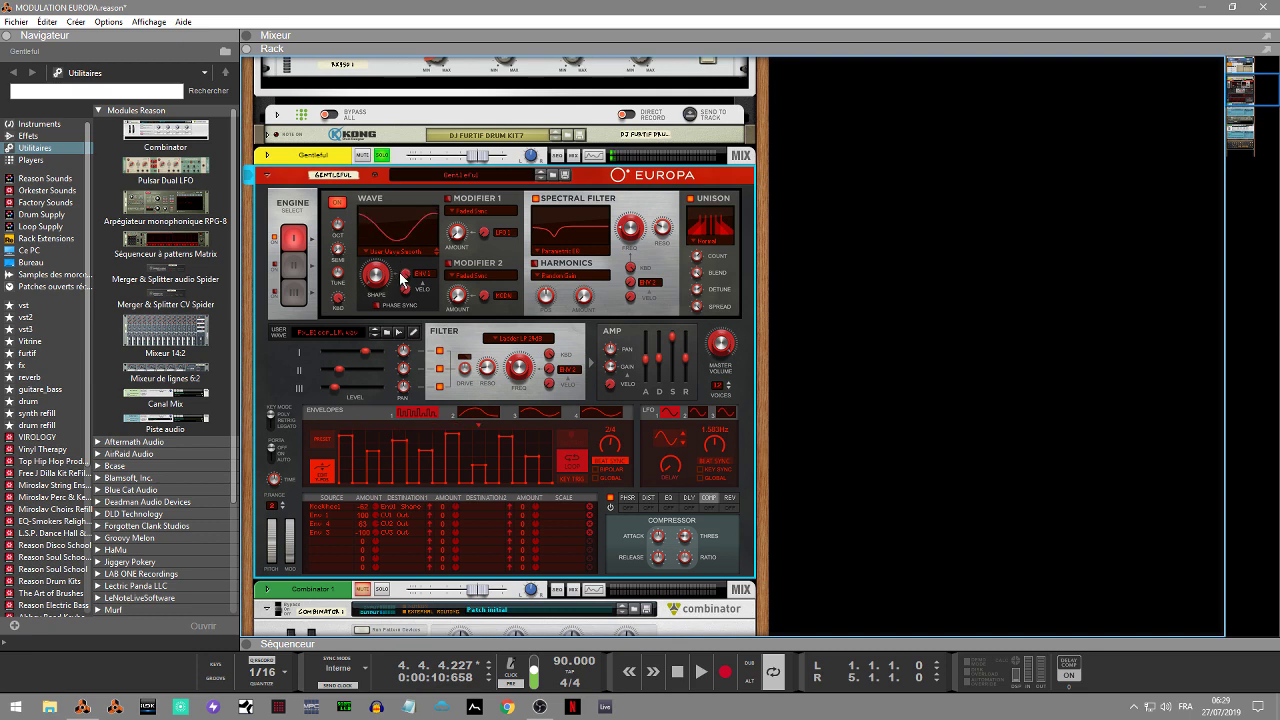
Review the curves of Europa's four envelopes, finishing on envelope 1.
left_click(476, 418)
left_click(533, 414)
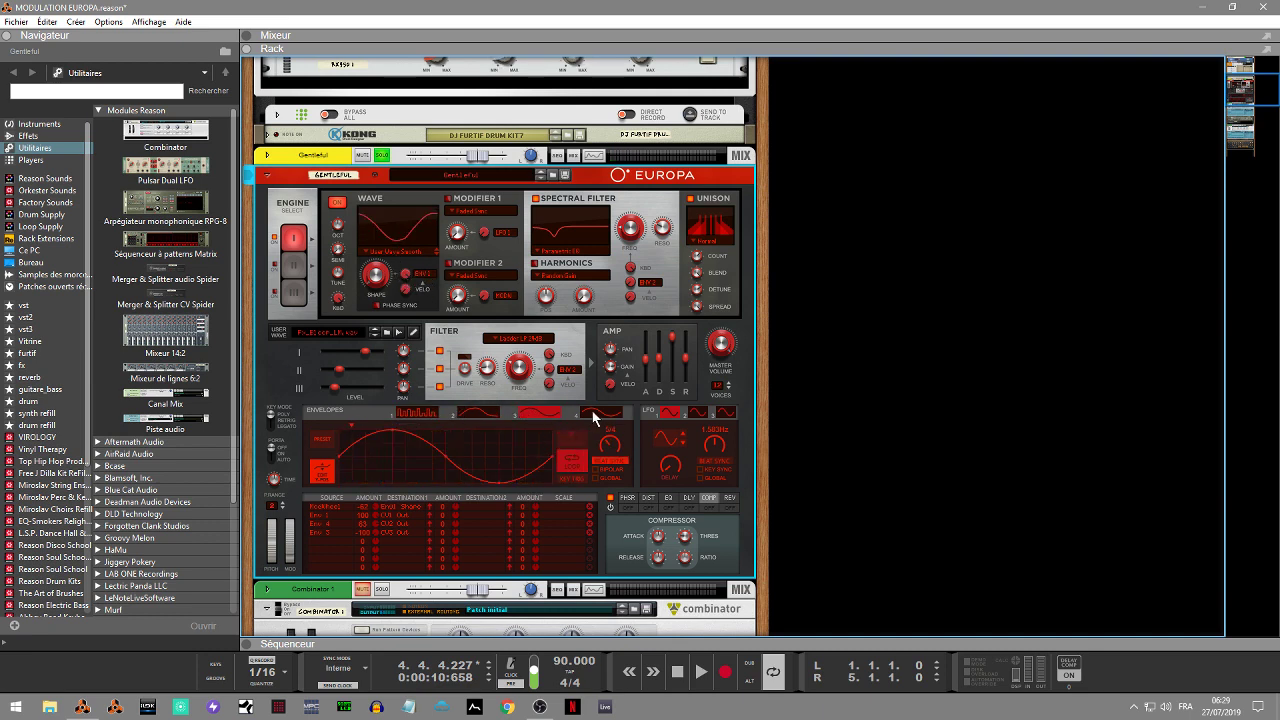
left_click(424, 410)
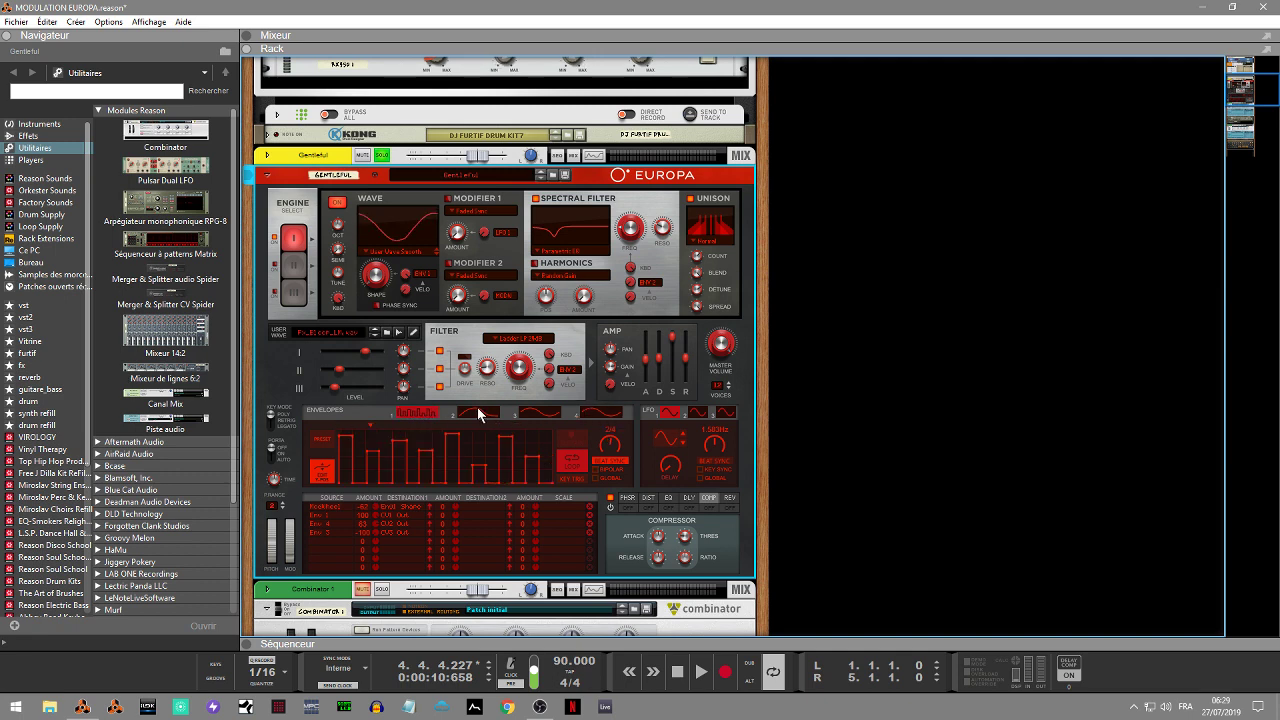
left_click(477, 410)
left_click(543, 416)
left_click(600, 410)
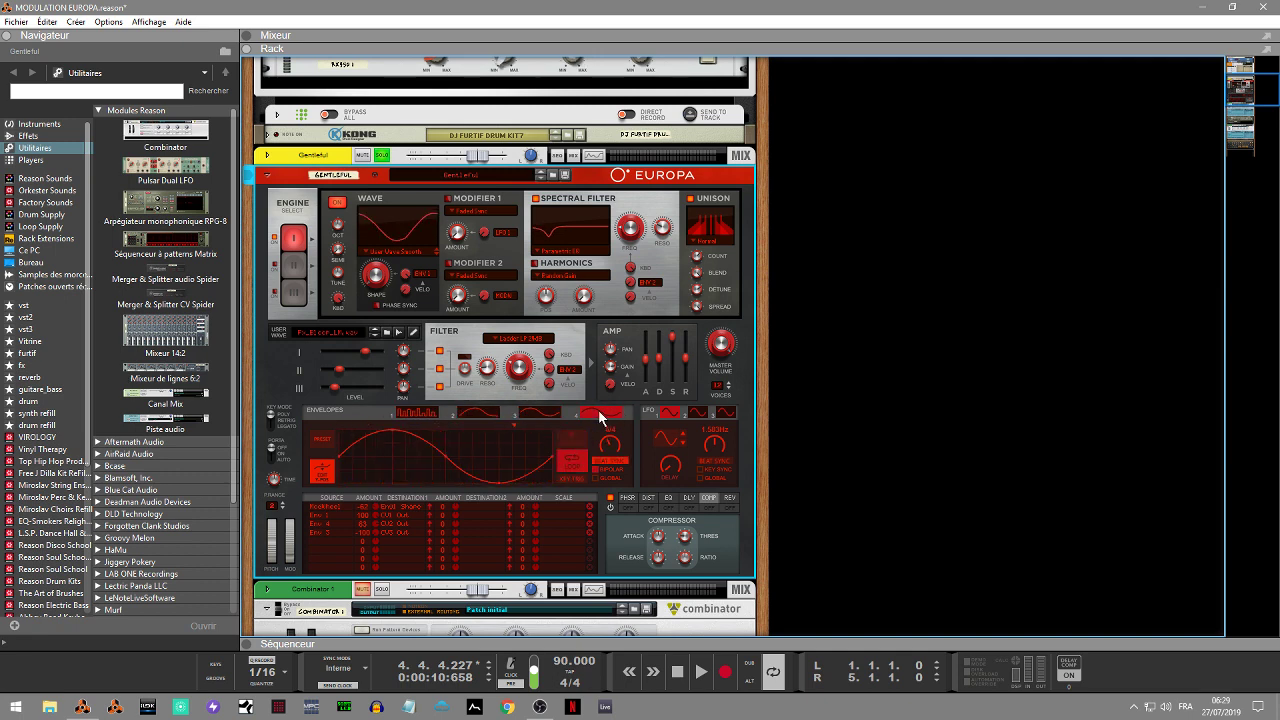
left_click(417, 410)
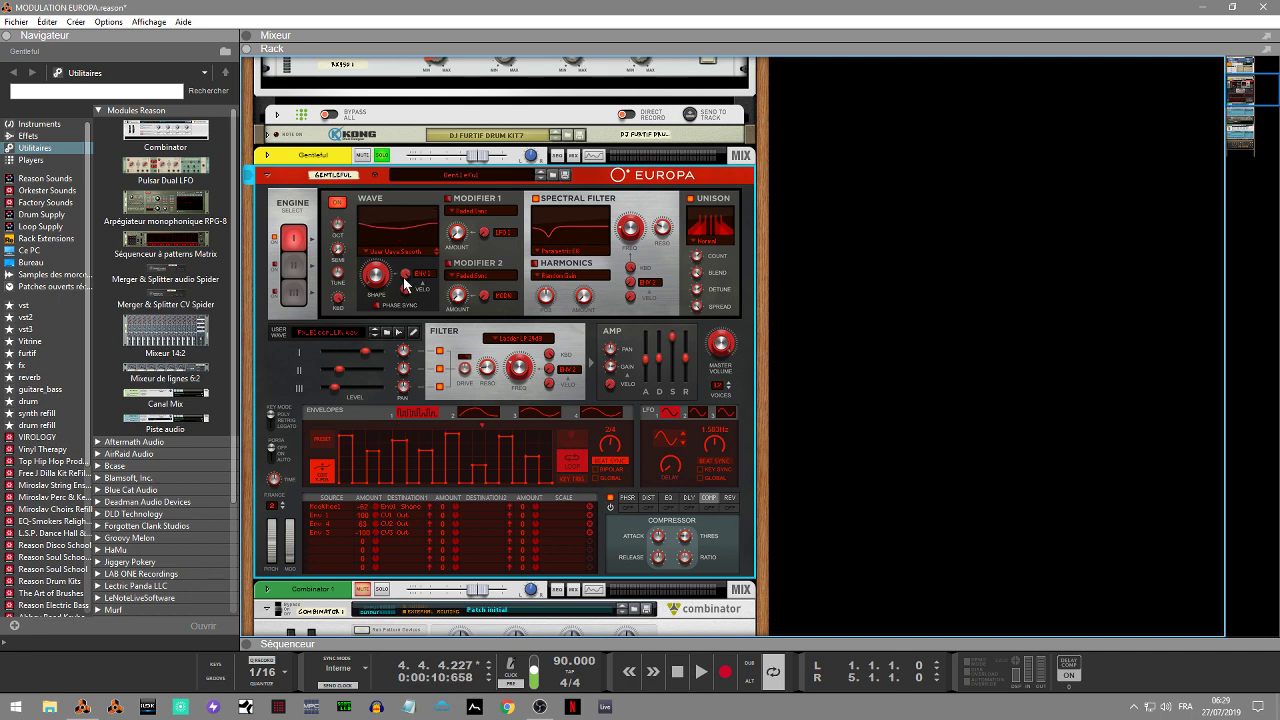
Turn Engine 1's Shape envelope amount down to 0% and raise it again during playback.
left_click_drag(403, 291, 413, 330)
key("space")
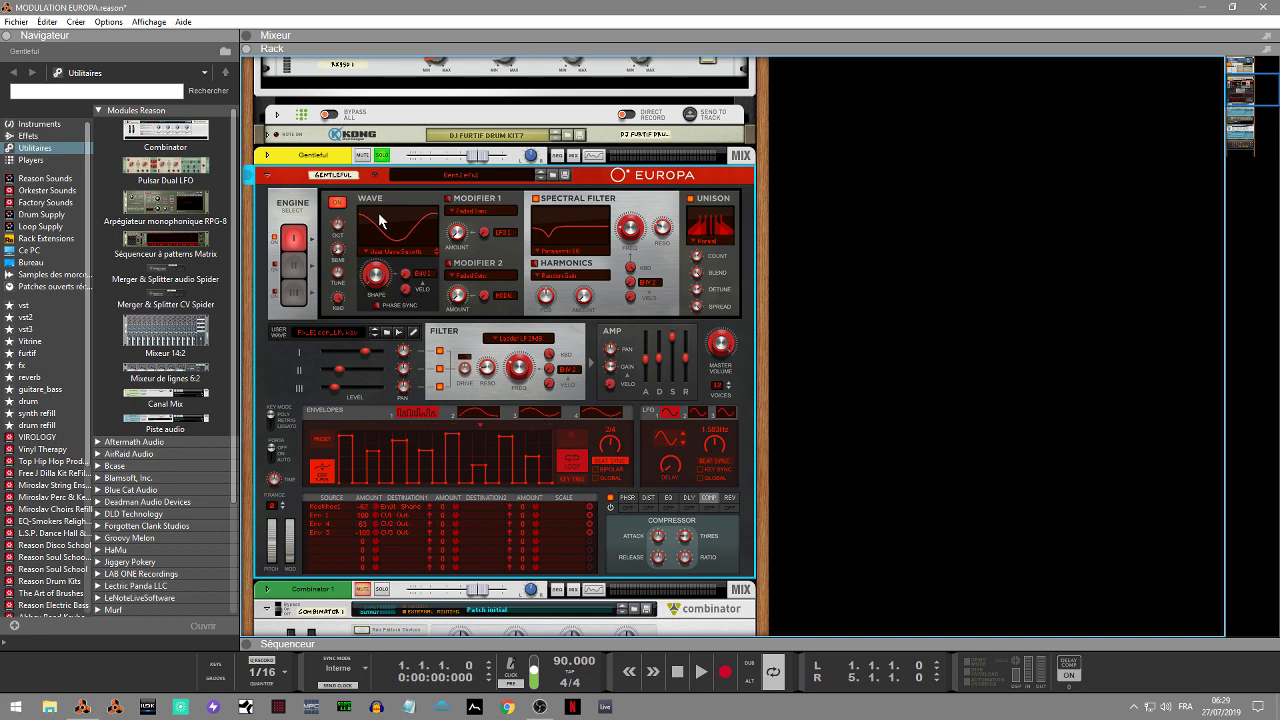
key("space")
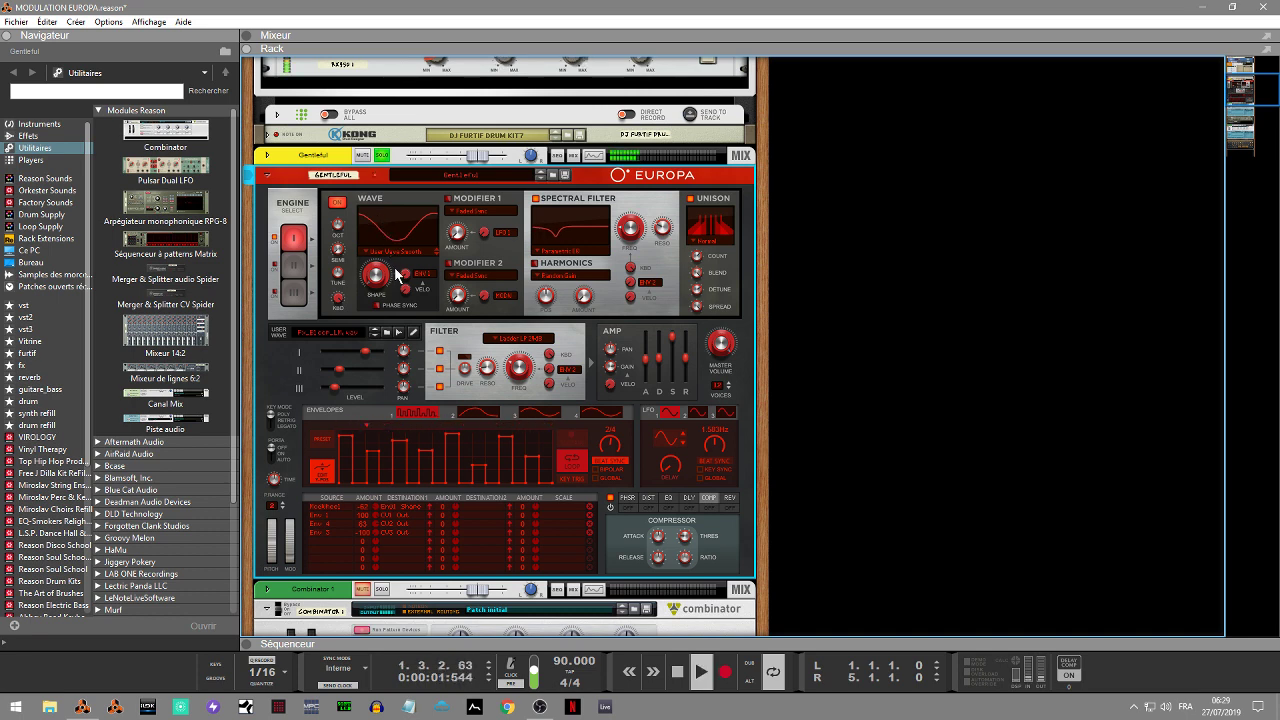
mouse_move(407, 285)
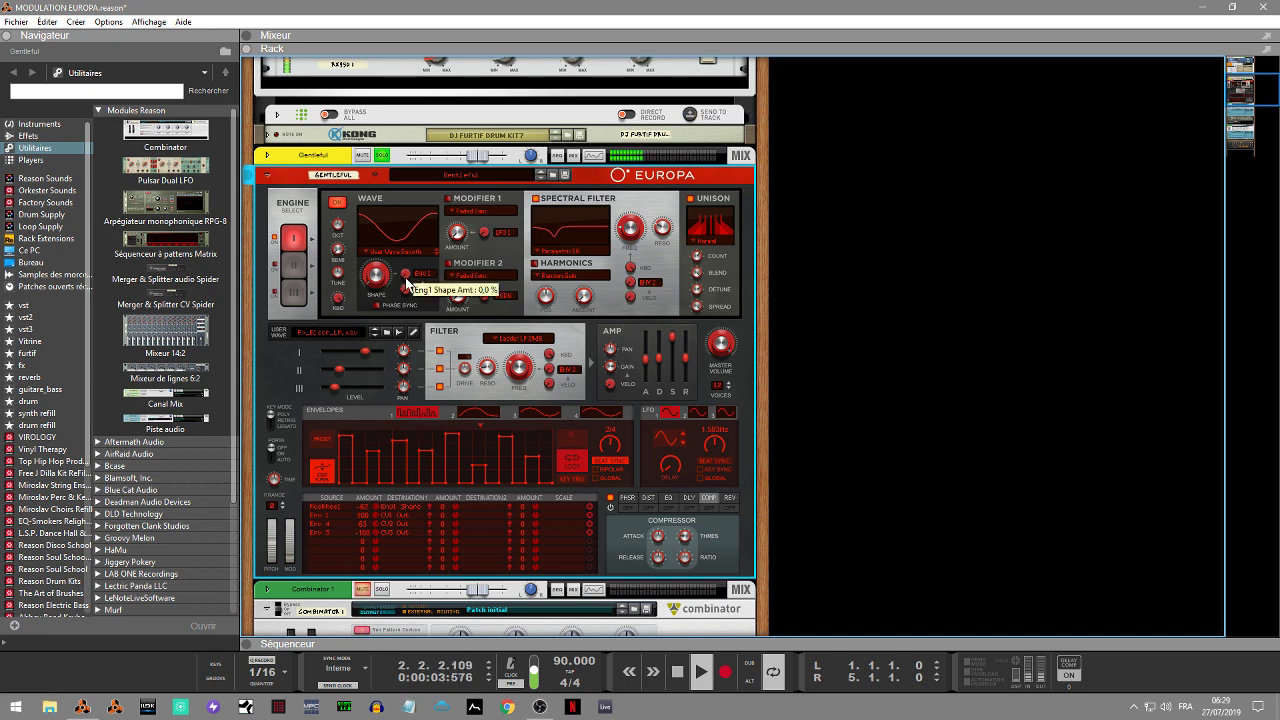
left_click_drag(407, 285, 401, 236)
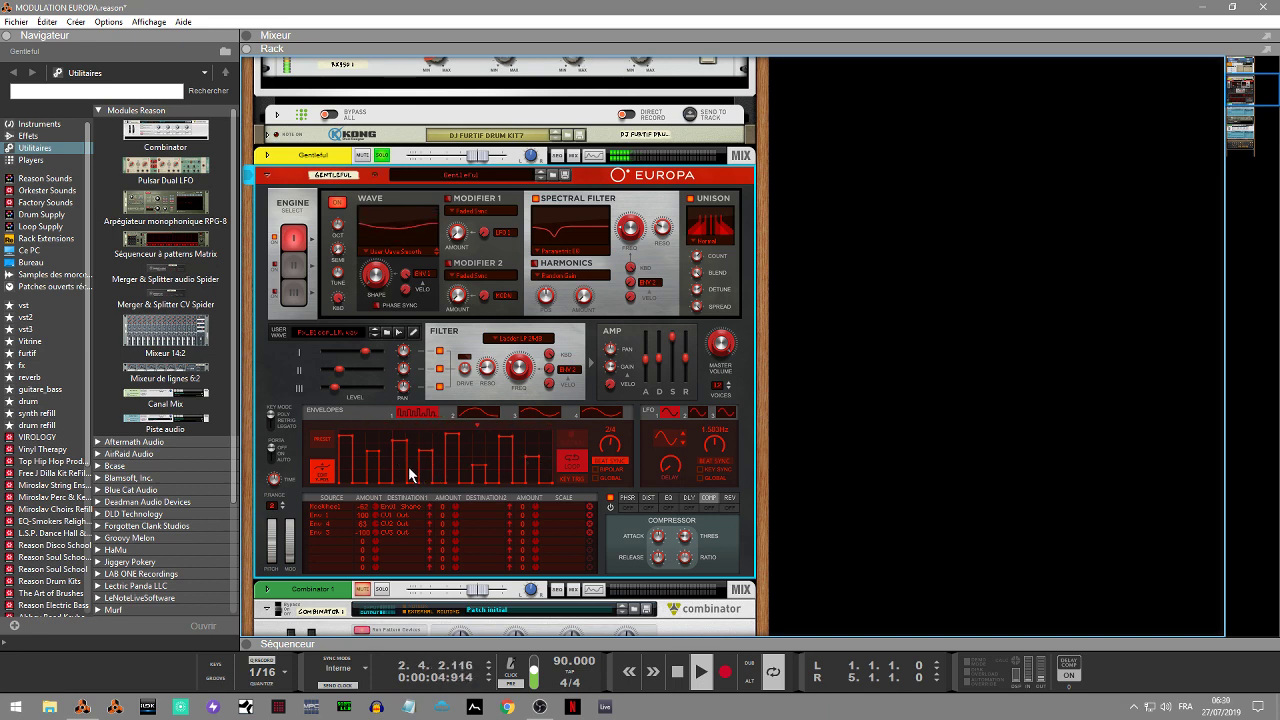
Examine the modulation source choices in the second row of Europa's modulation matrix.
left_click(328, 516)
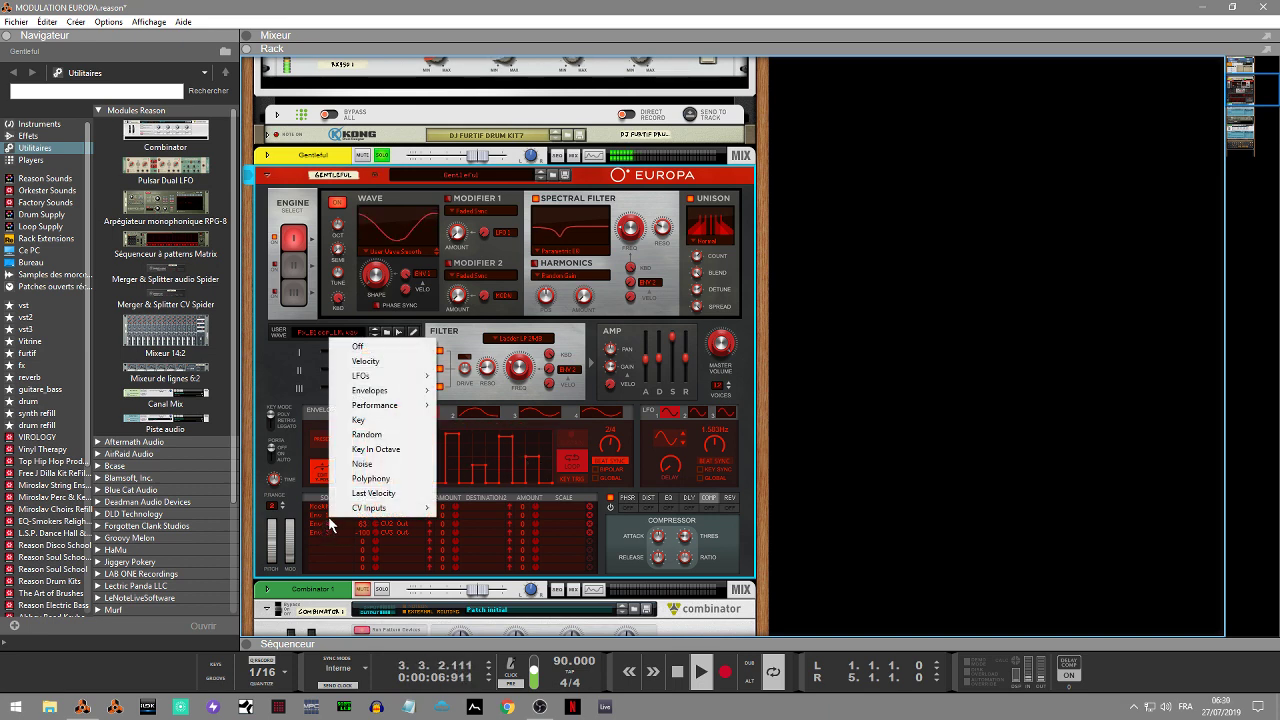
left_click(315, 517)
left_click(319, 508)
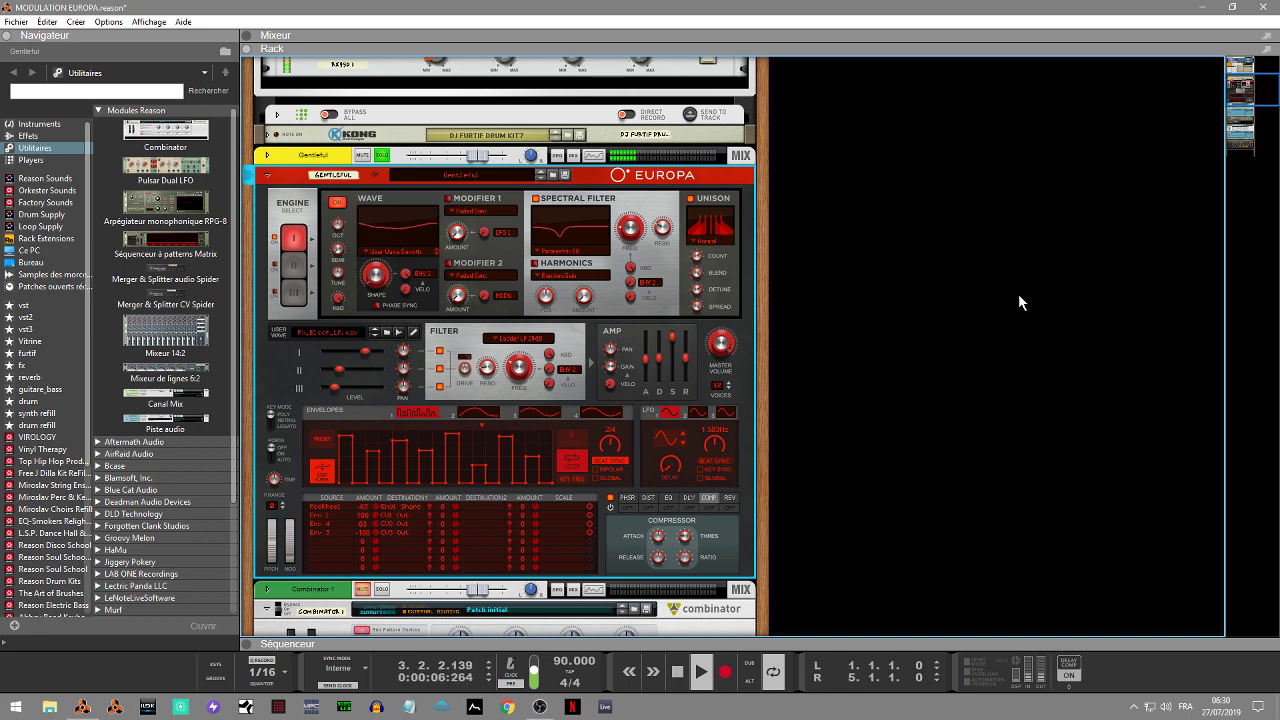
Set the beat-synced rate of Europa's envelope 1 to 4/4.
scroll(1241, 97, "up", 3)
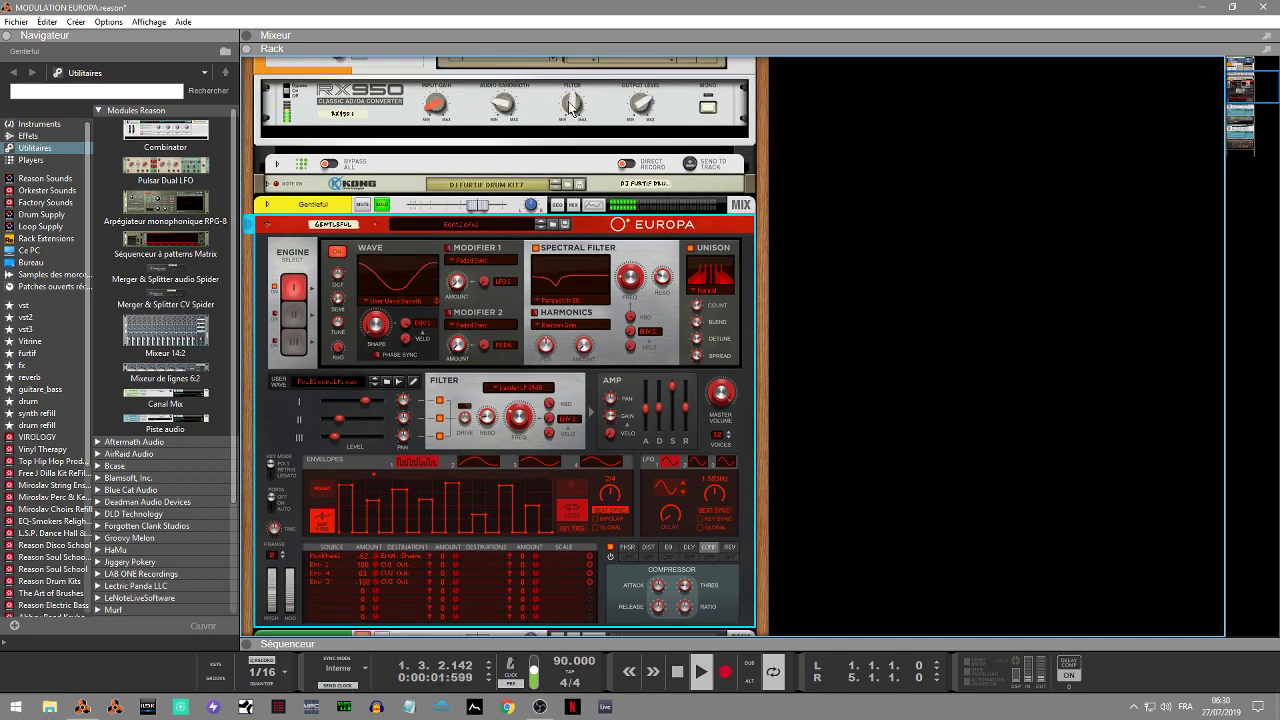
mouse_move(572, 112)
left_click_drag(609, 496, 593, 537)
Unmute and solo the drum kit's mix channel above the Europa.
scroll(1248, 90, "up", 2)
scroll(1247, 84, "up", 1)
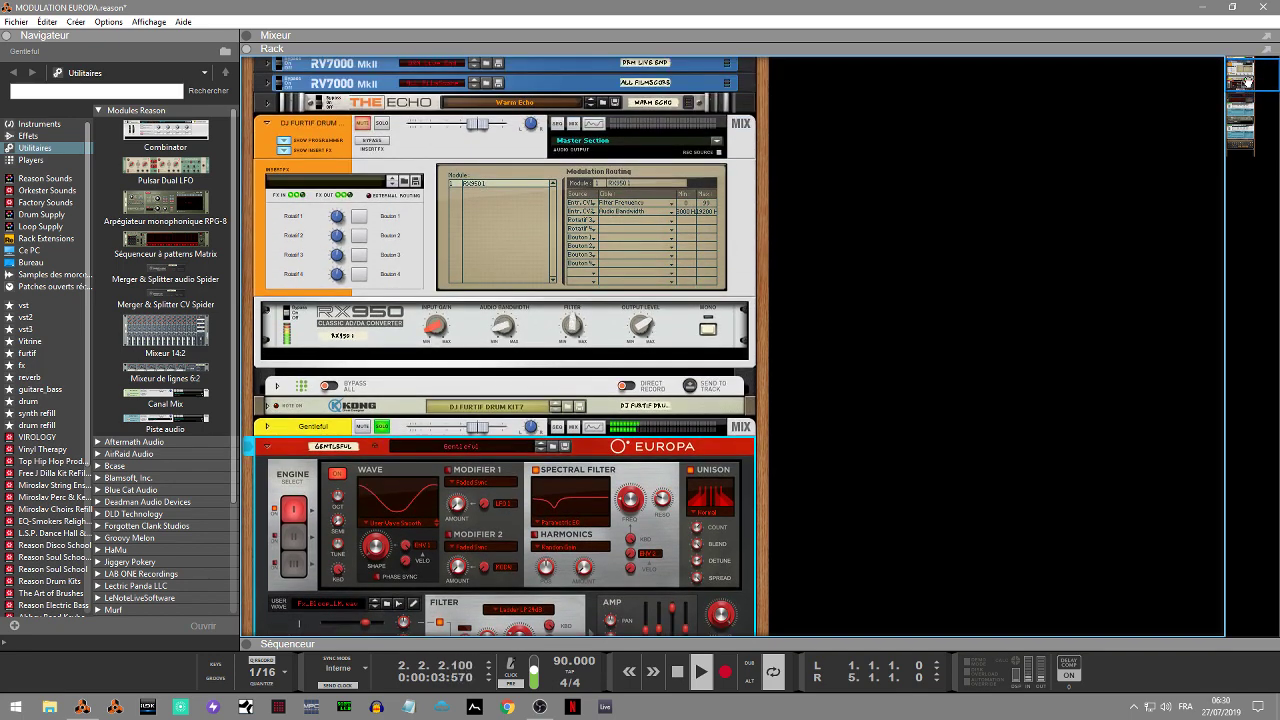
left_click(362, 123)
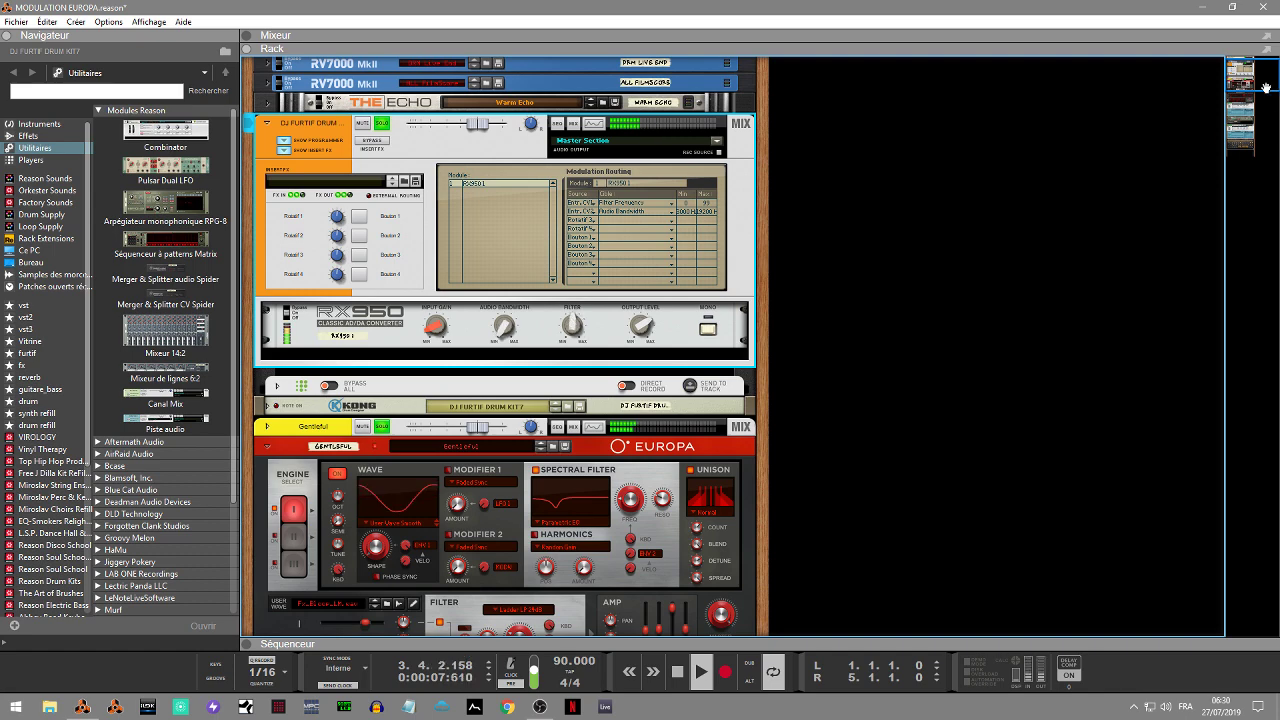
Check the Envelopes source options and CV Outputs destination options of the second modulation matrix row.
scroll(1262, 97, "down", 6)
scroll(1262, 97, "down", 1)
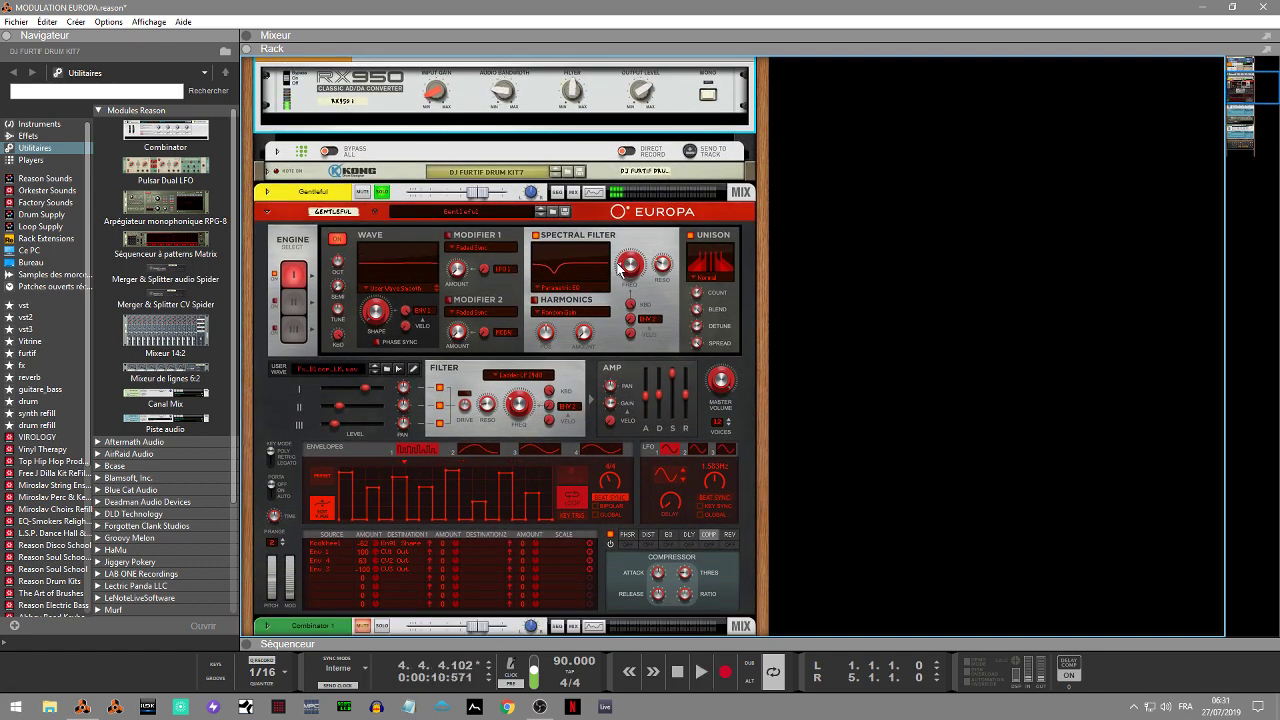
left_click(340, 551)
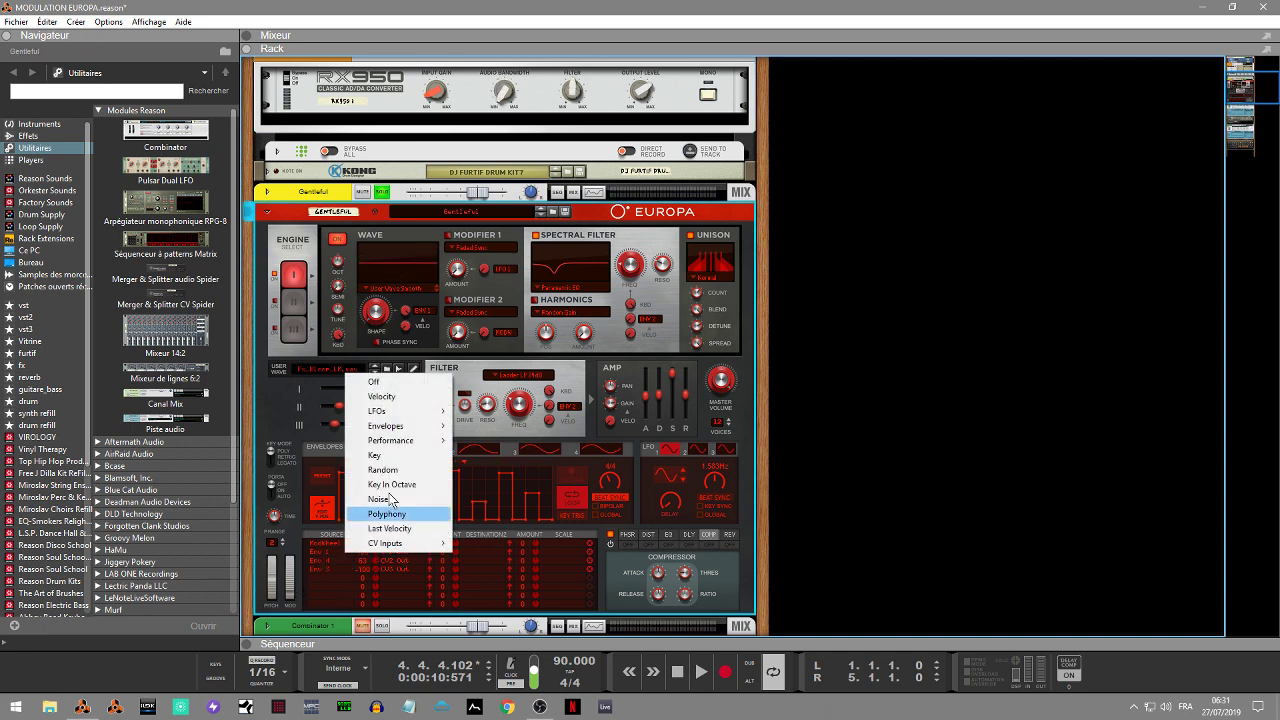
mouse_move(415, 426)
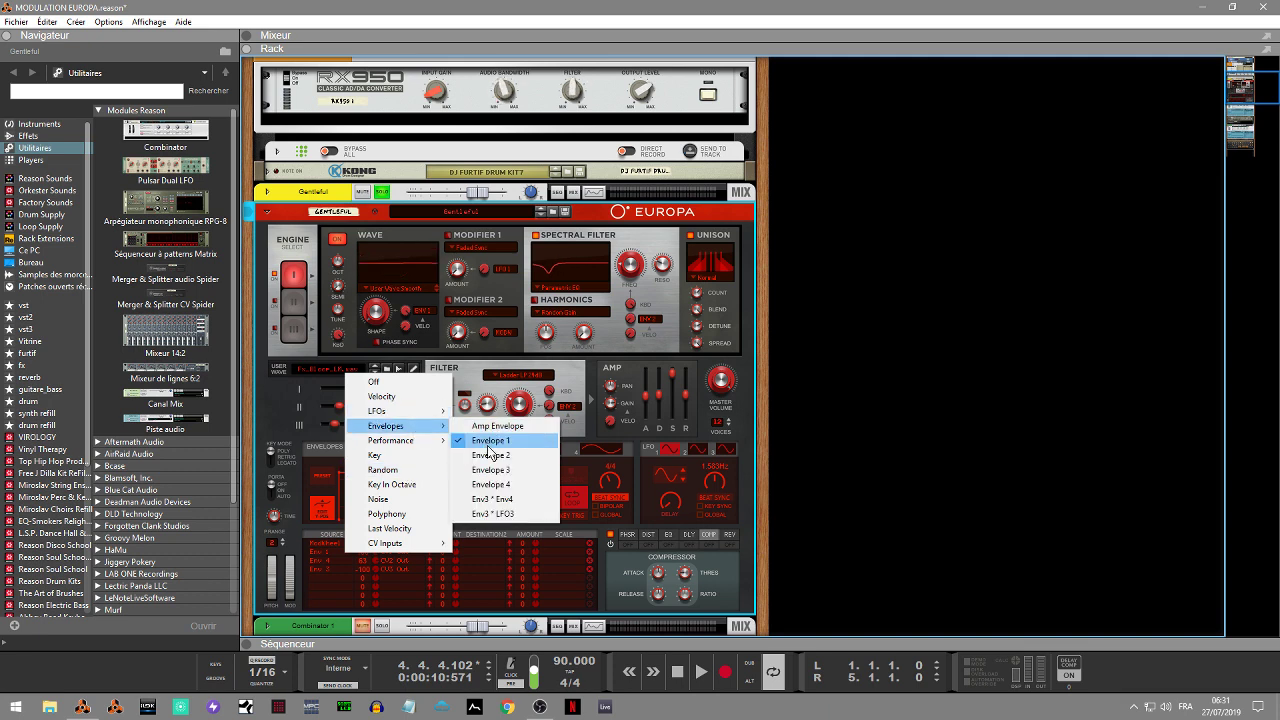
left_click(490, 455)
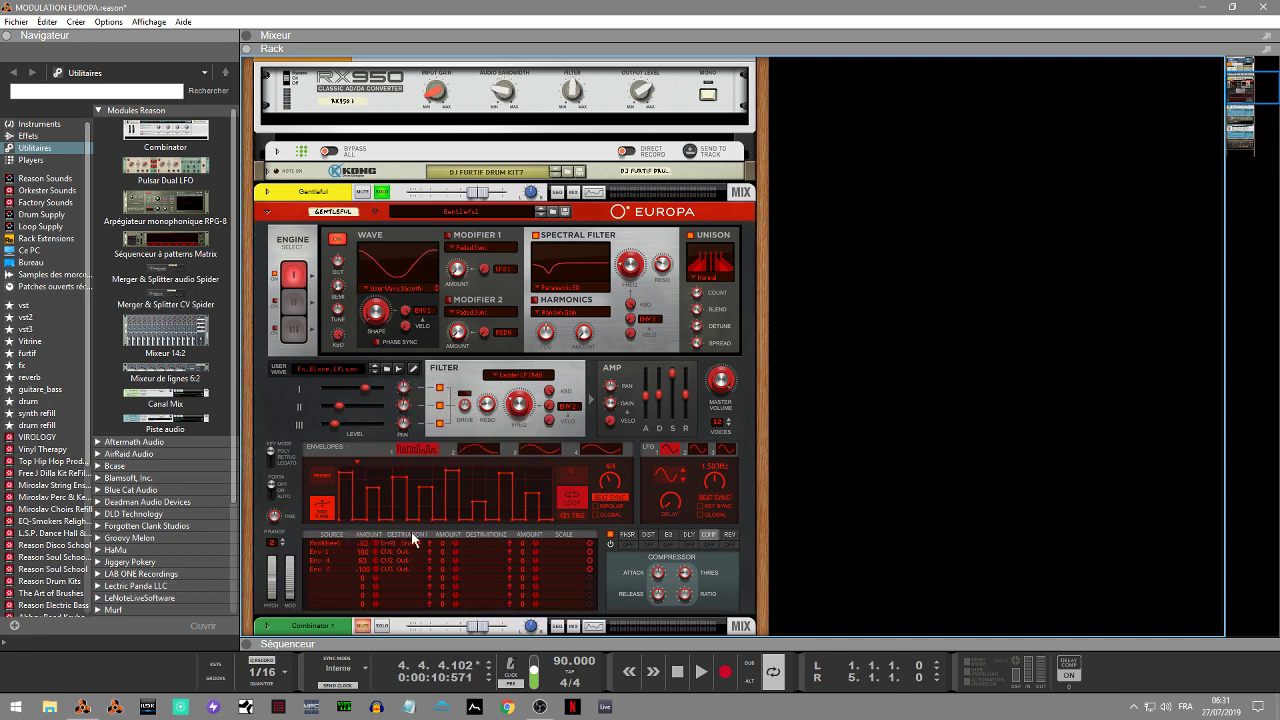
left_click(407, 551)
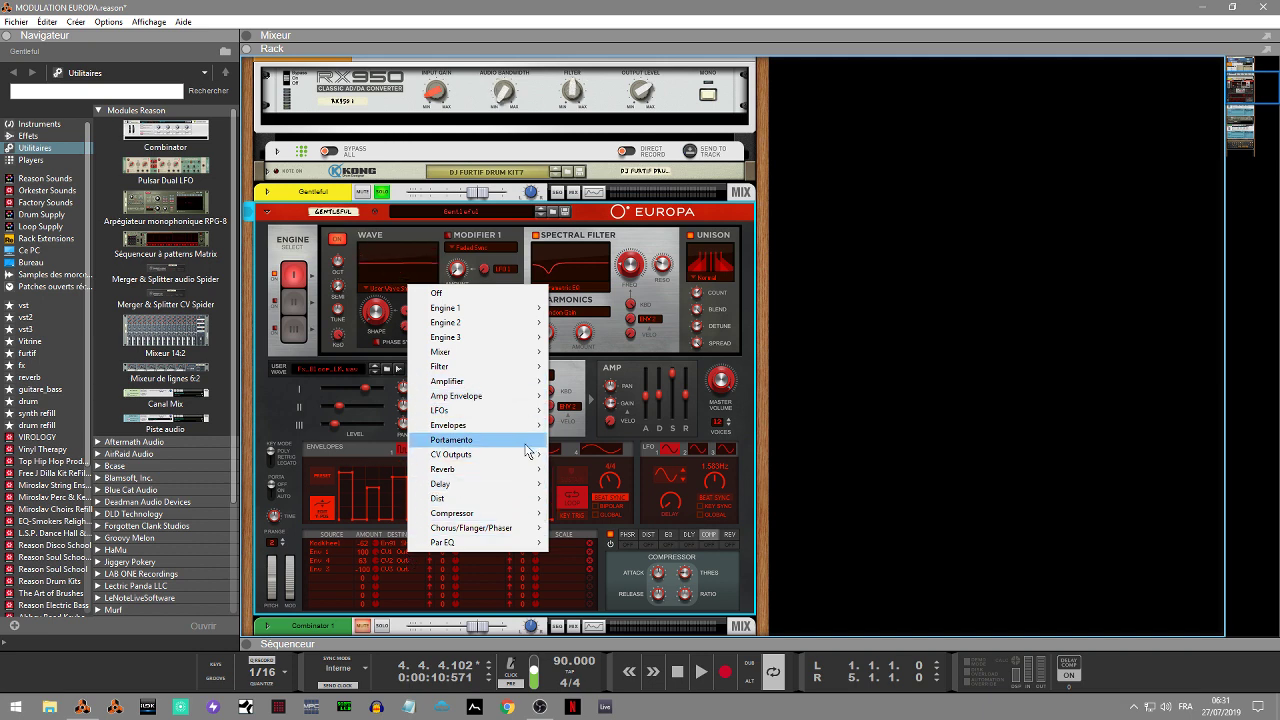
mouse_move(527, 456)
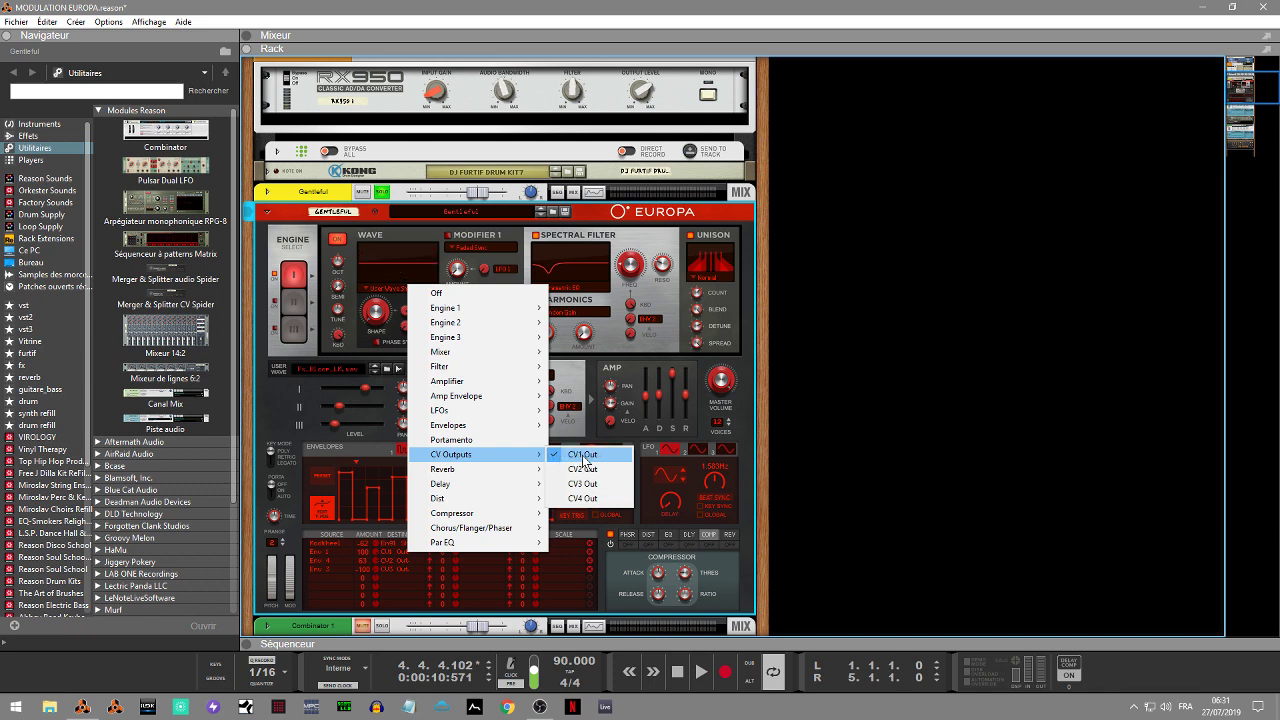
left_click(815, 447)
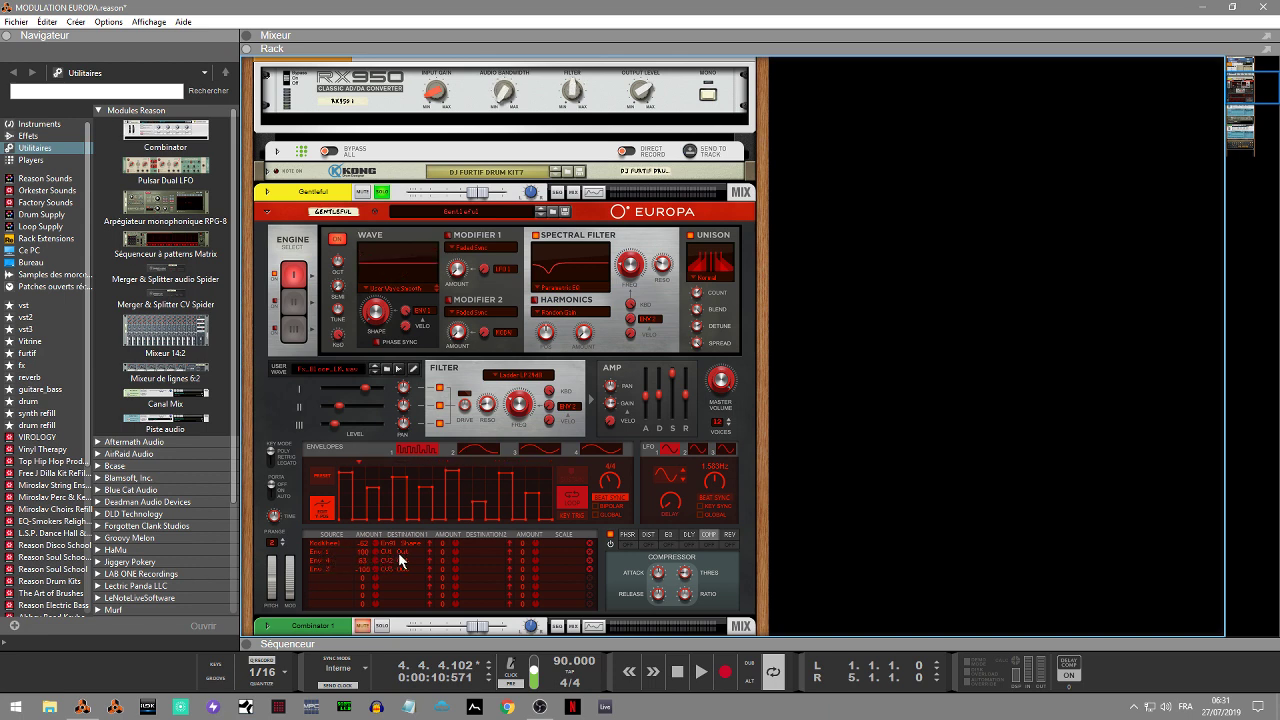
Trace the cables from Europa's CV outputs to the drum channel's programmer CV inputs on the rear of the rack.
key("Tab")
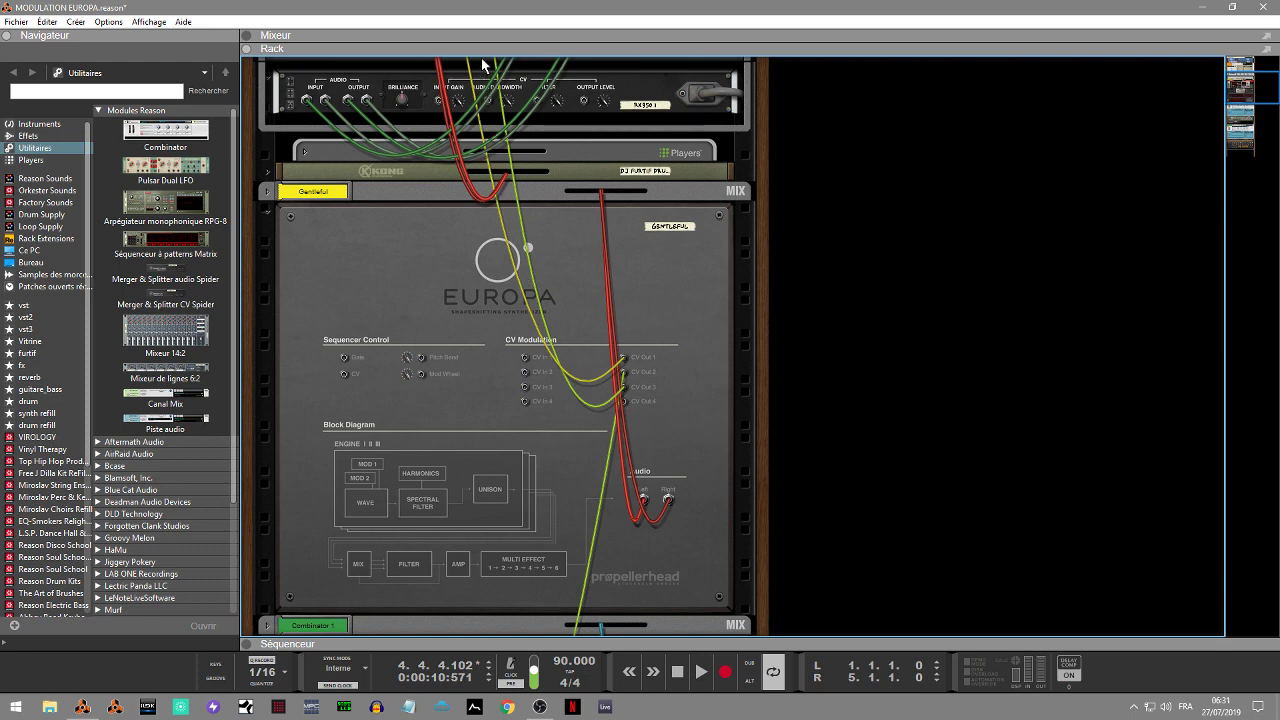
scroll(649, 188, "up", 5)
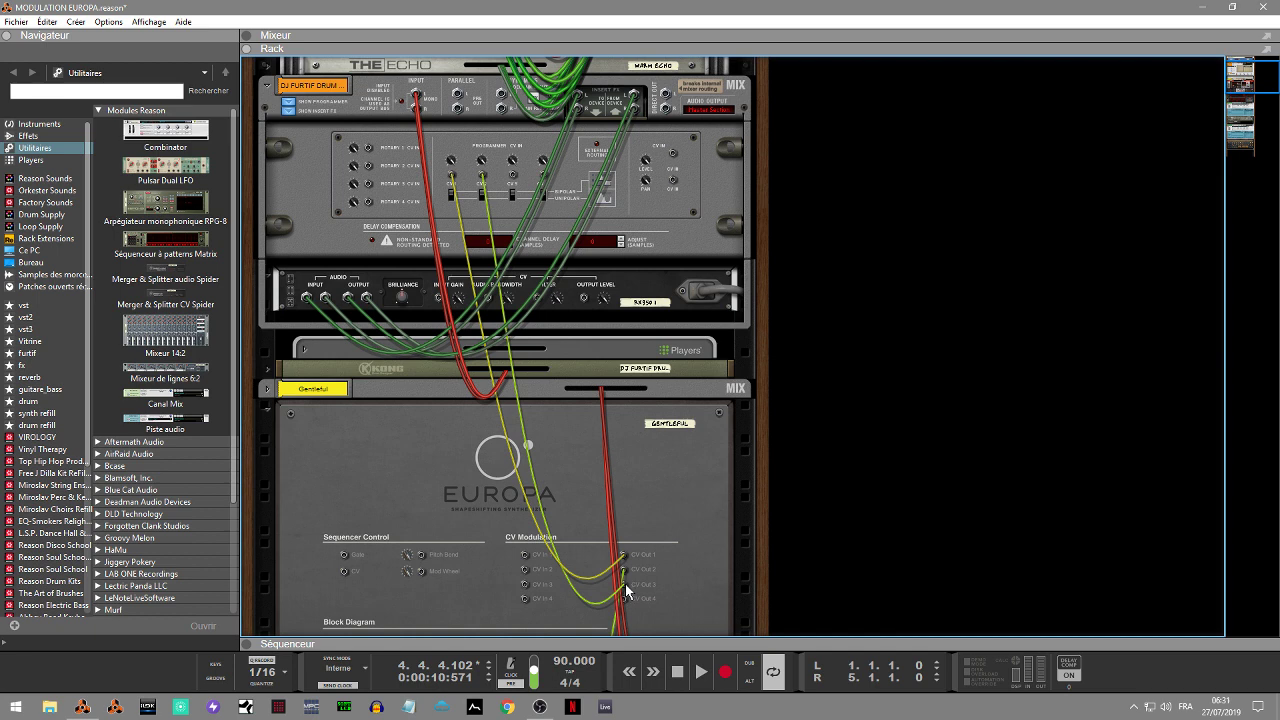
key("Tab")
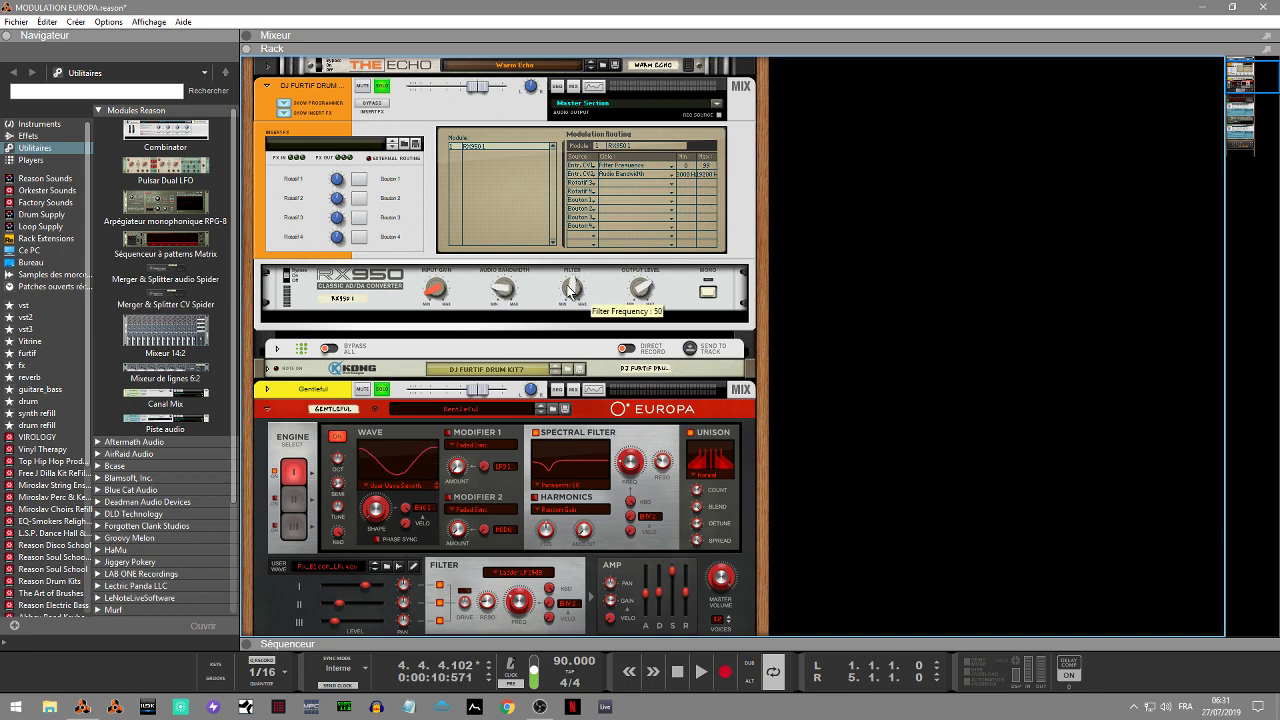
key("Tab")
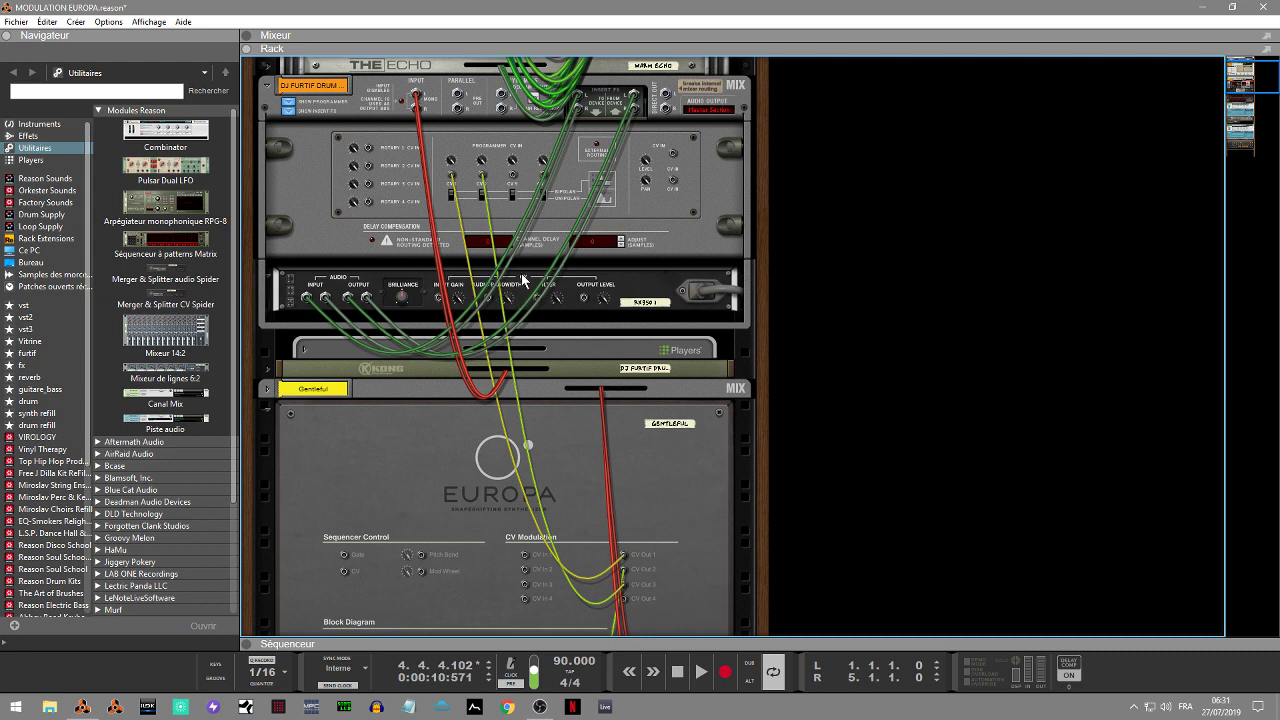
Examine the RX950 target parameters available for the first CV source in the drum channel's Modulation Routing.
key("Tab")
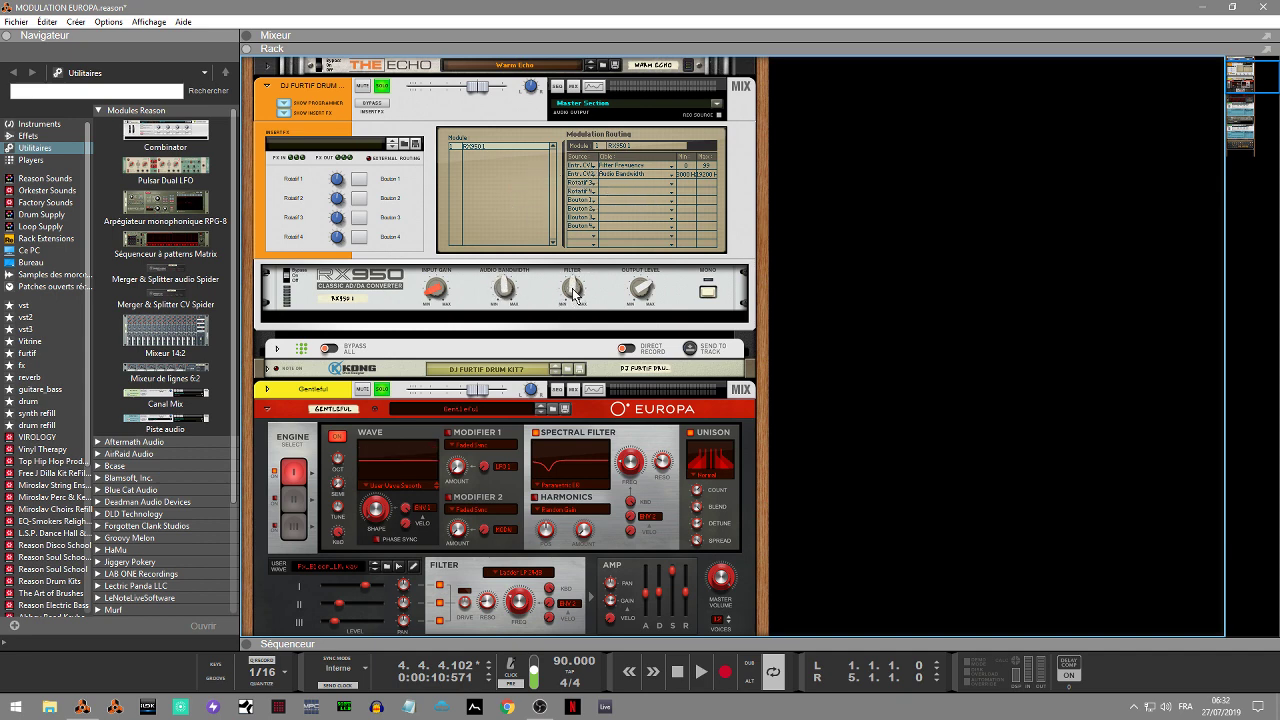
left_click(613, 168)
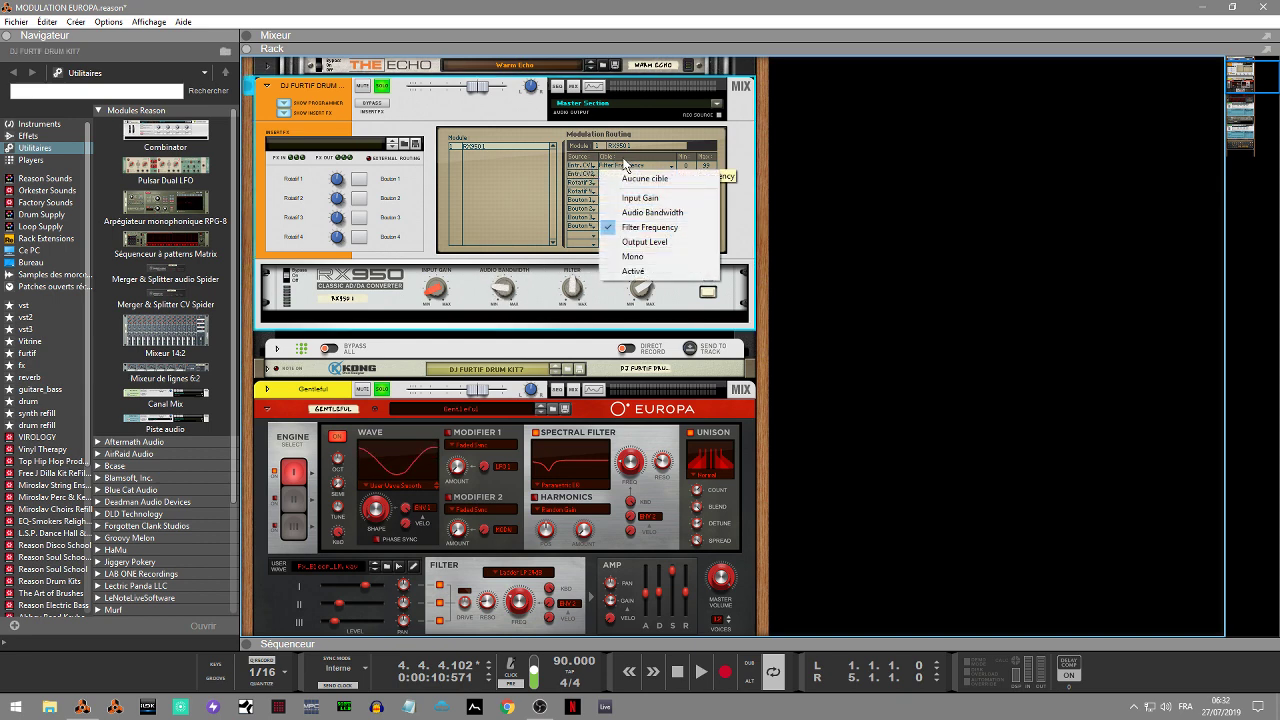
left_click(626, 154)
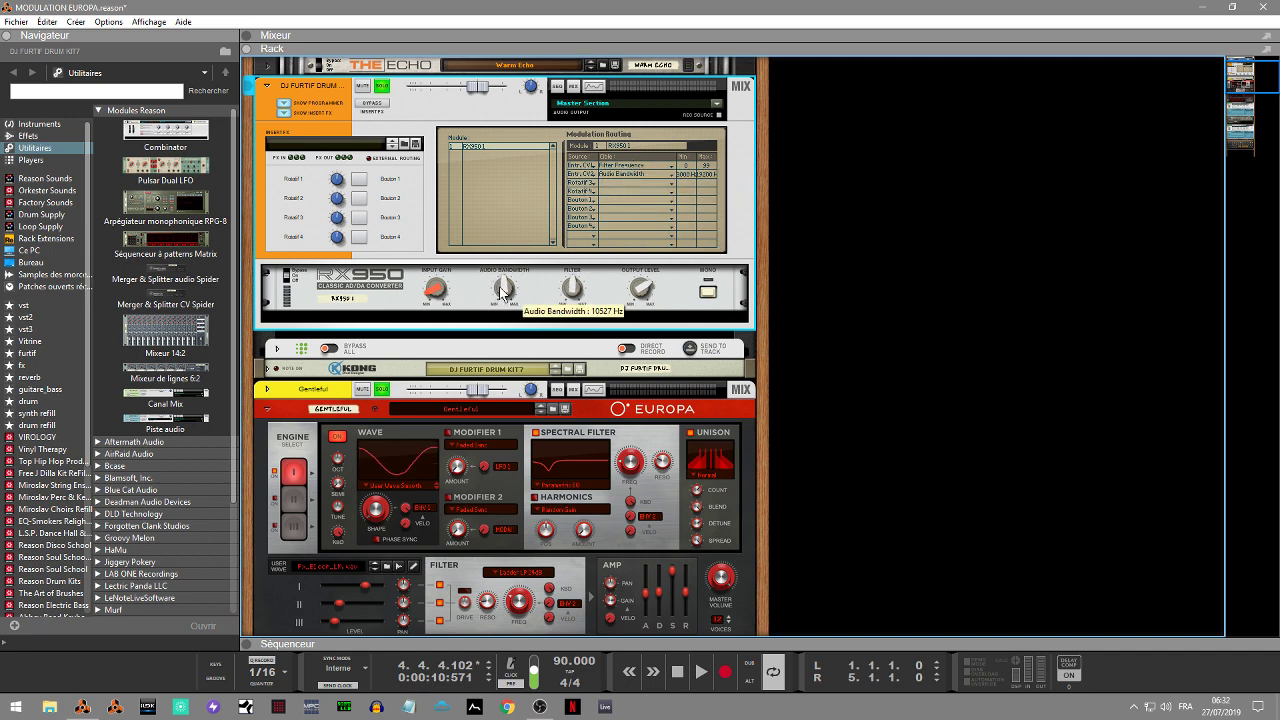
Try a 3/16 beat-synced rate for Europa's envelope 1 and restore it to 4/4.
scroll(1265, 110, "down", 3)
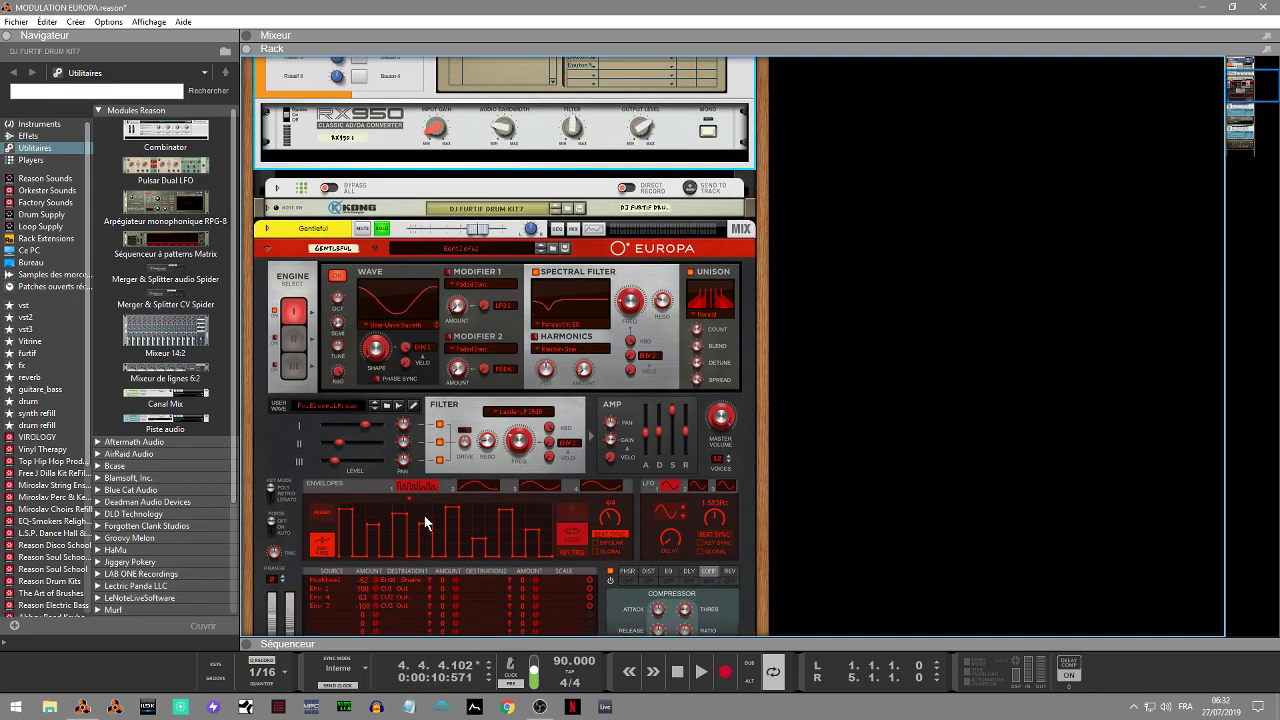
left_click(606, 512)
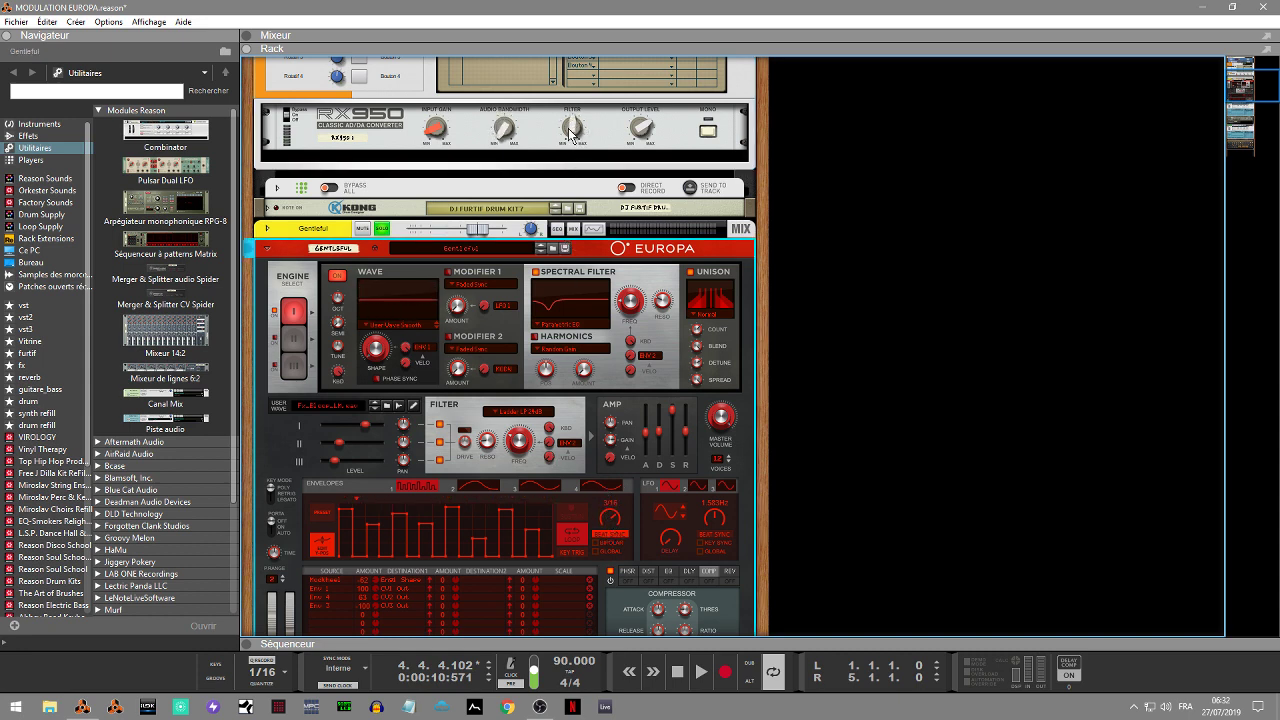
mouse_move(571, 133)
mouse_move(612, 524)
left_mouse_down()
mouse_move(610, 578)
mouse_move(614, 549)
left_mouse_up()
left_click_drag(512, 129, 502, 138)
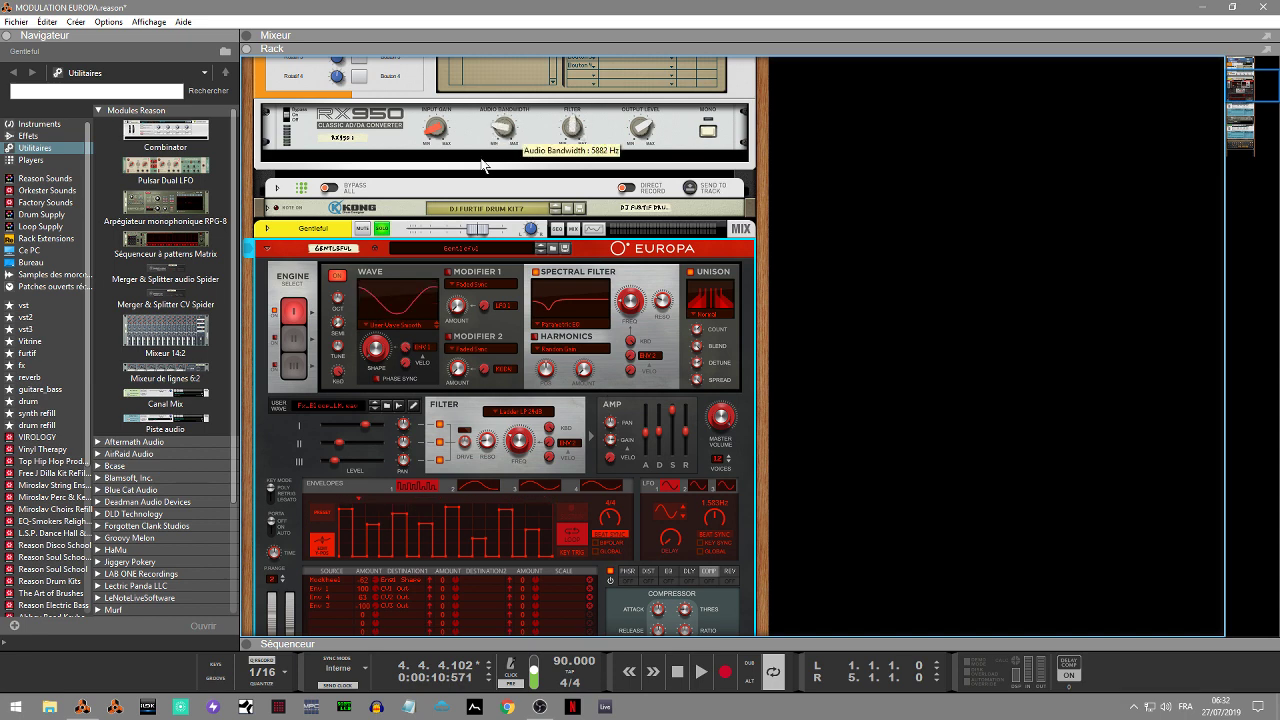
Inspect the cabling of Europa's CV outputs on the rear of the rack and return to the front view.
key("Tab")
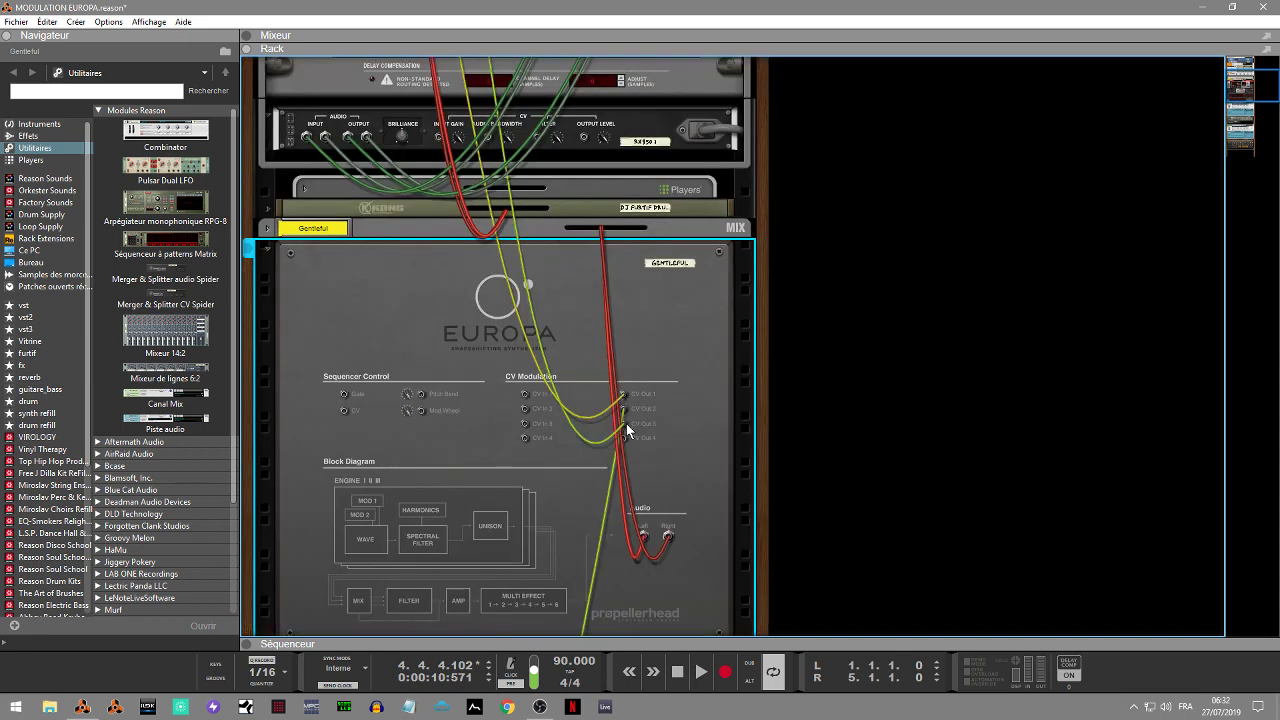
key("Tab")
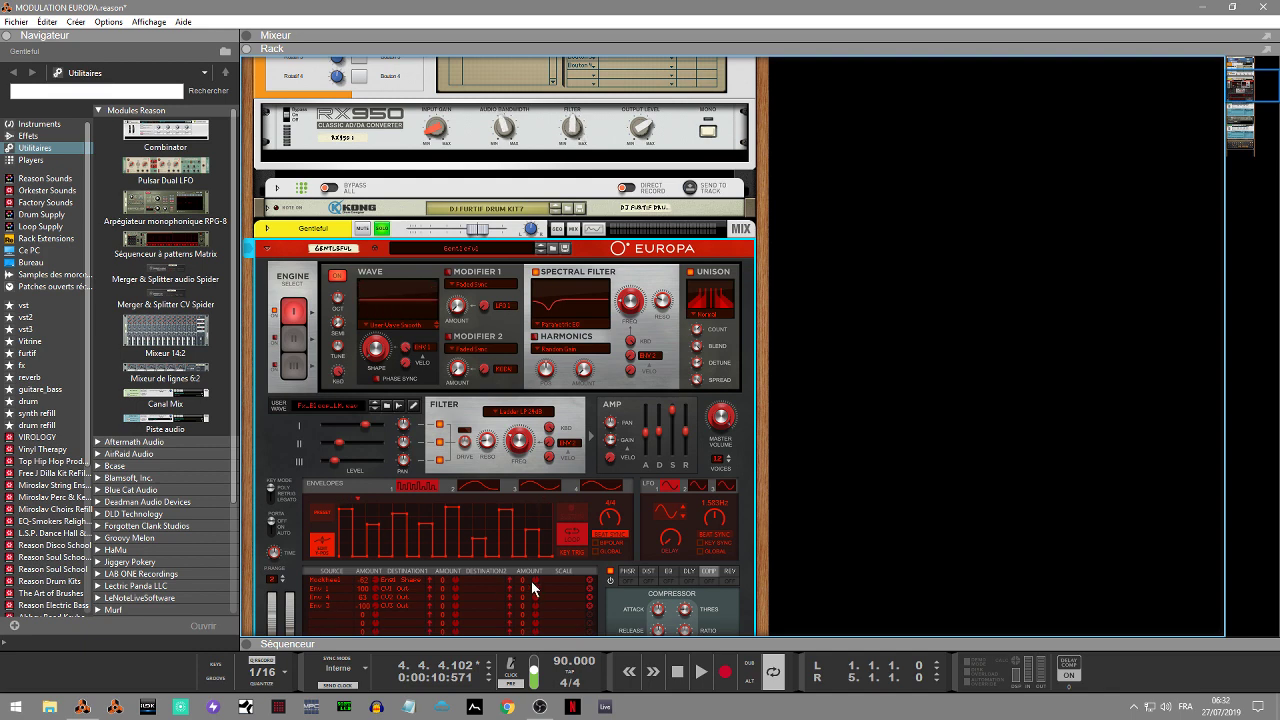
Play the loop and compare Europa's envelopes 3 and 1 against the movement of engine 1's wave shape.
left_click(537, 487)
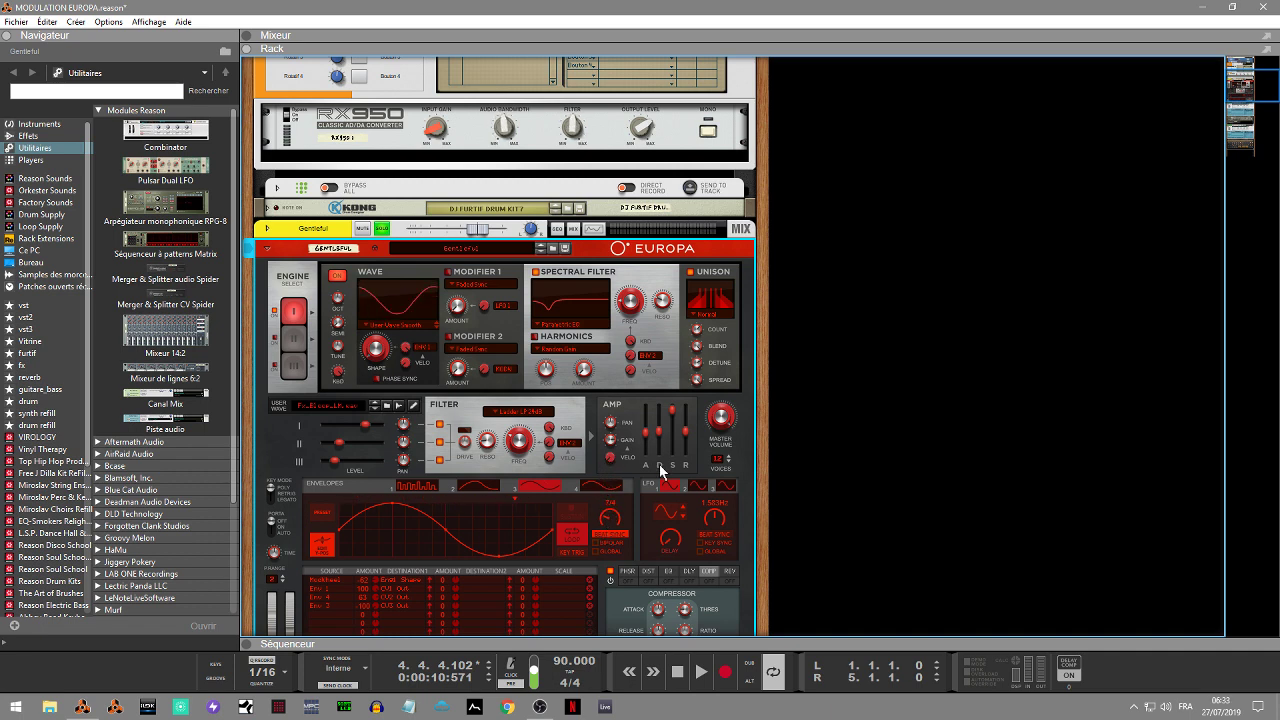
key("space")
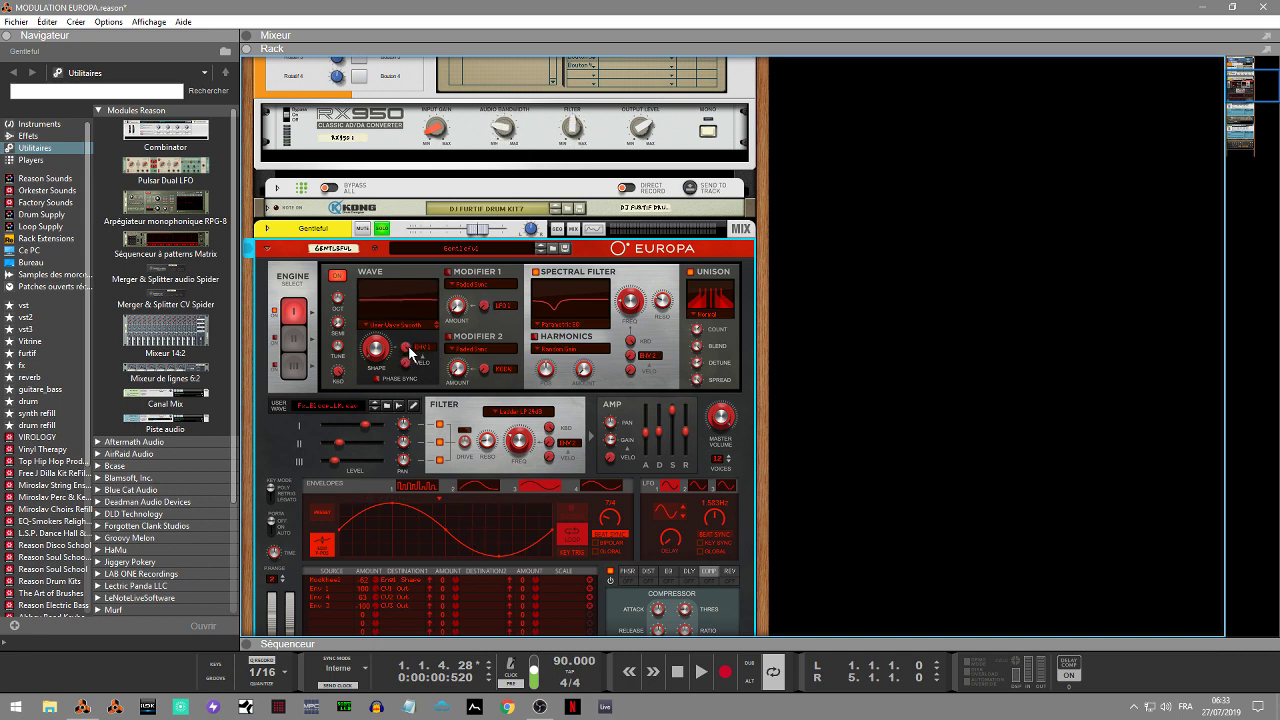
left_click(422, 485)
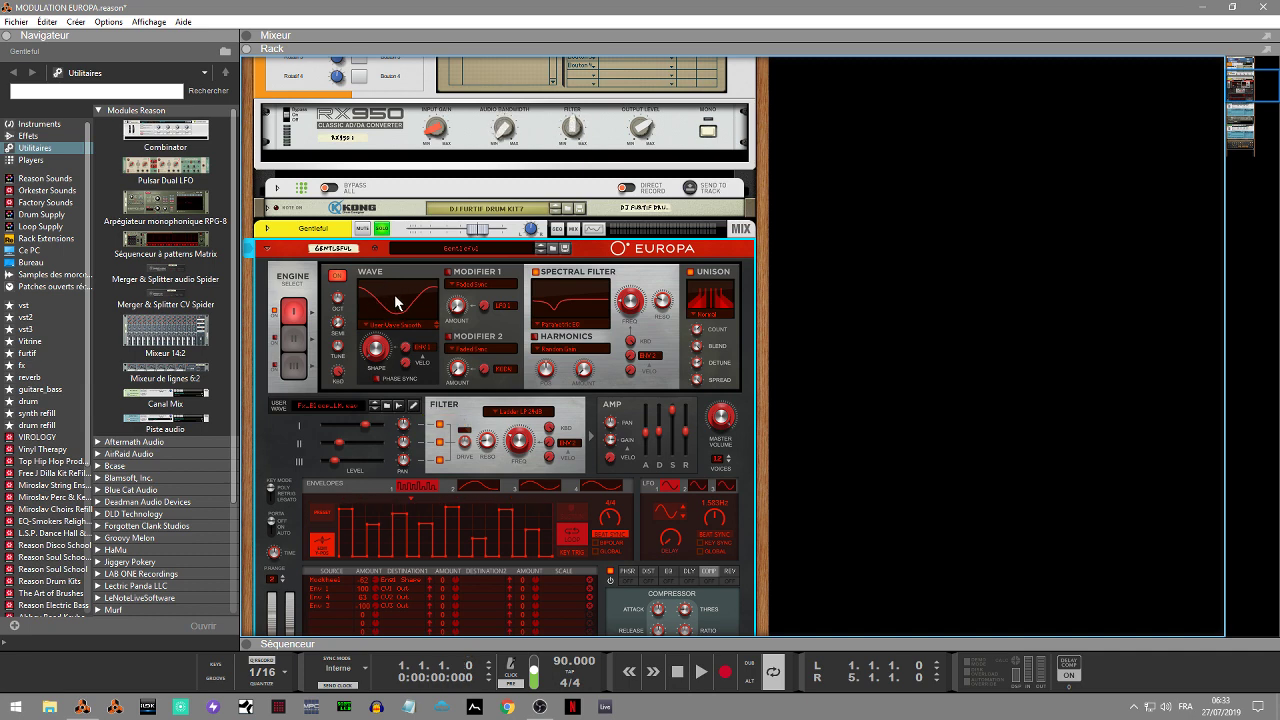
key("space")
mouse_move(406, 350)
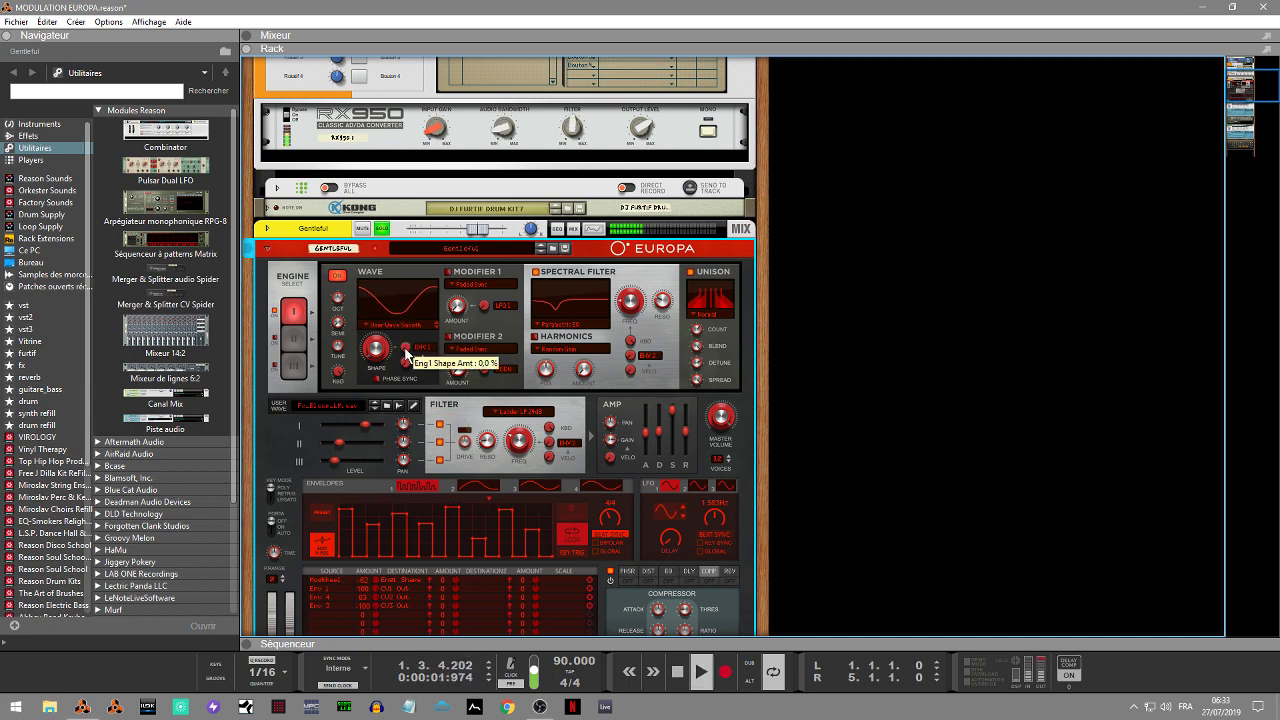
left_click_drag(403, 334, 398, 291)
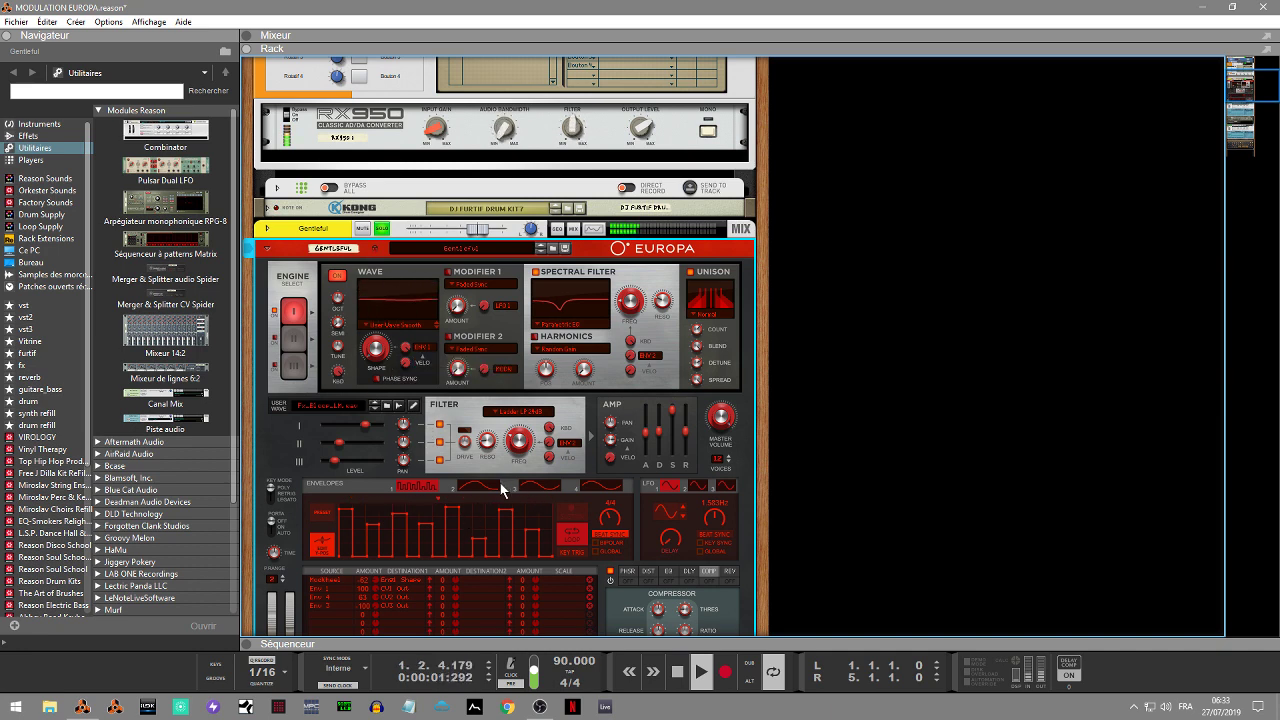
Try two decaying preset curves on Europa's envelope 1 during playback, restore the stepped preset and stop.
left_click(321, 513)
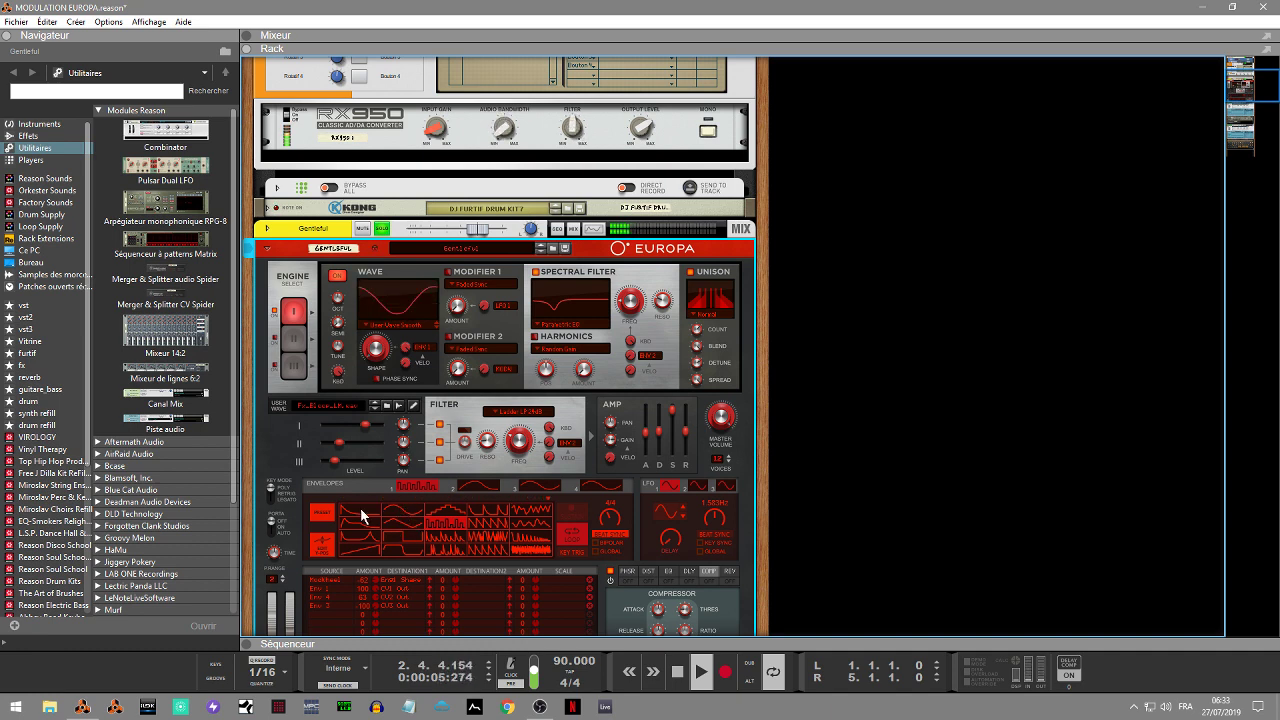
left_click(360, 507)
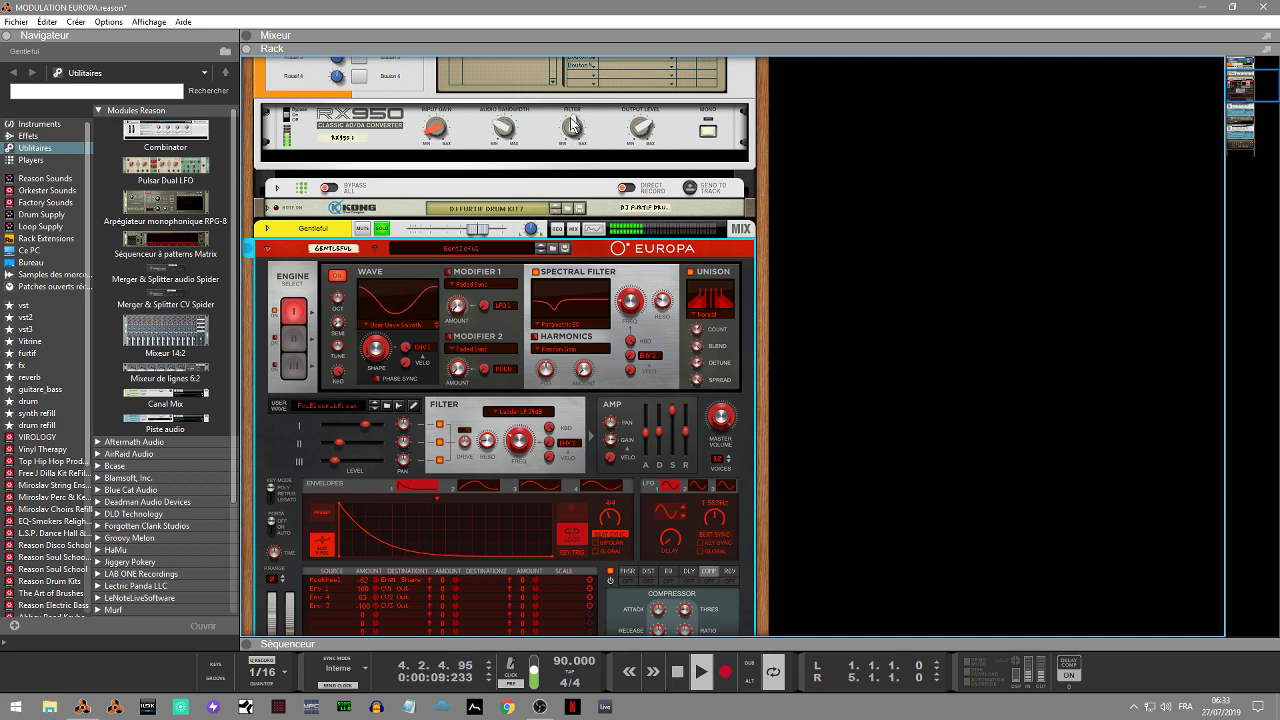
left_click_drag(575, 128, 574, 143)
left_click(322, 512)
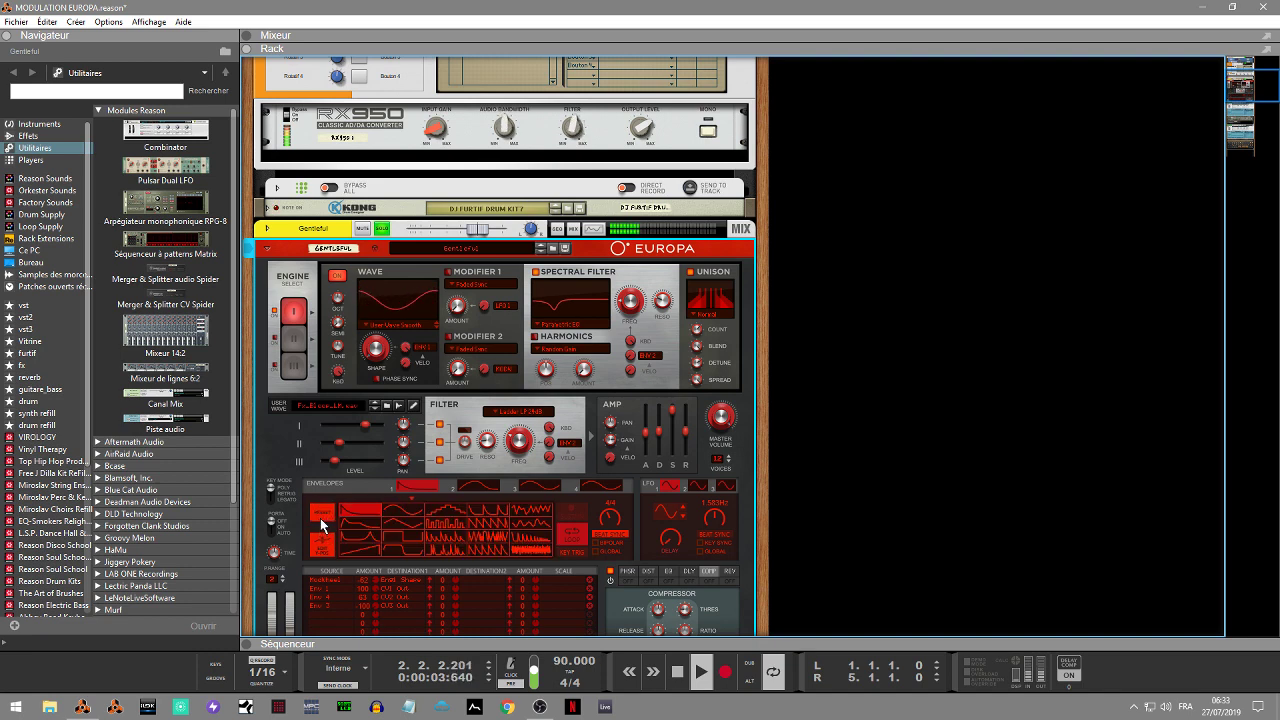
left_click(373, 530)
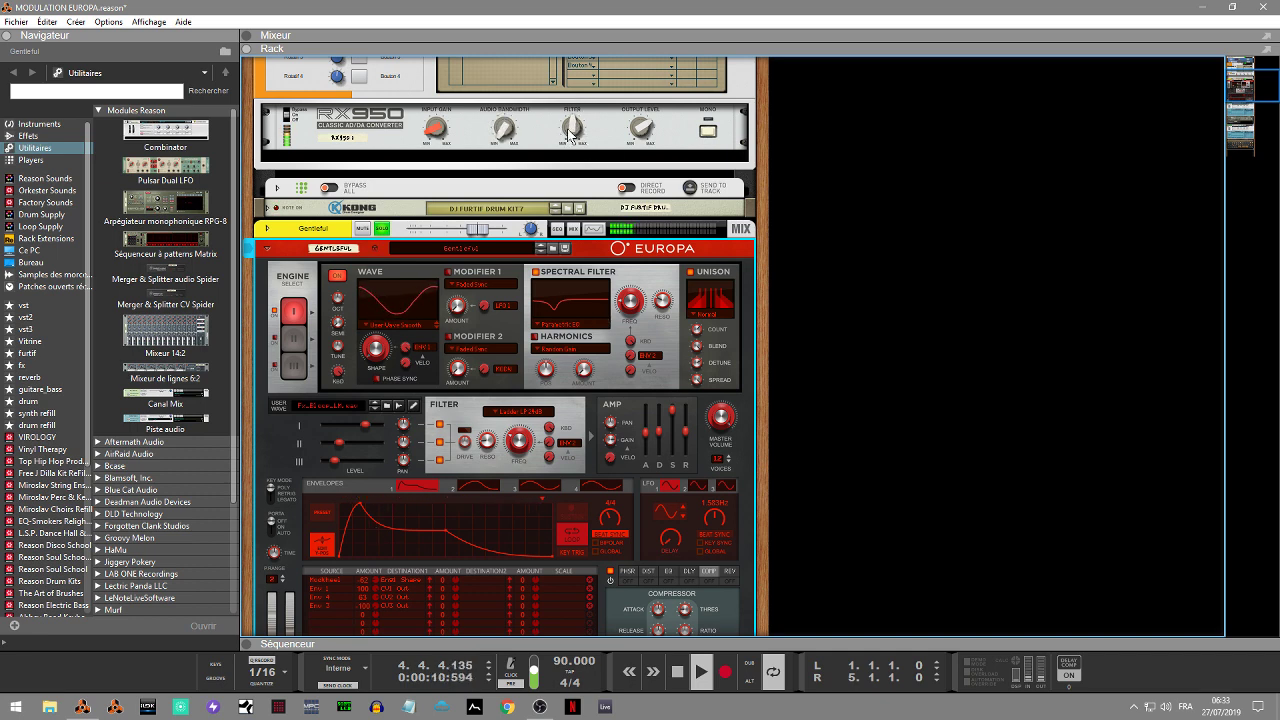
mouse_move(571, 135)
left_click(321, 513)
left_click(440, 517)
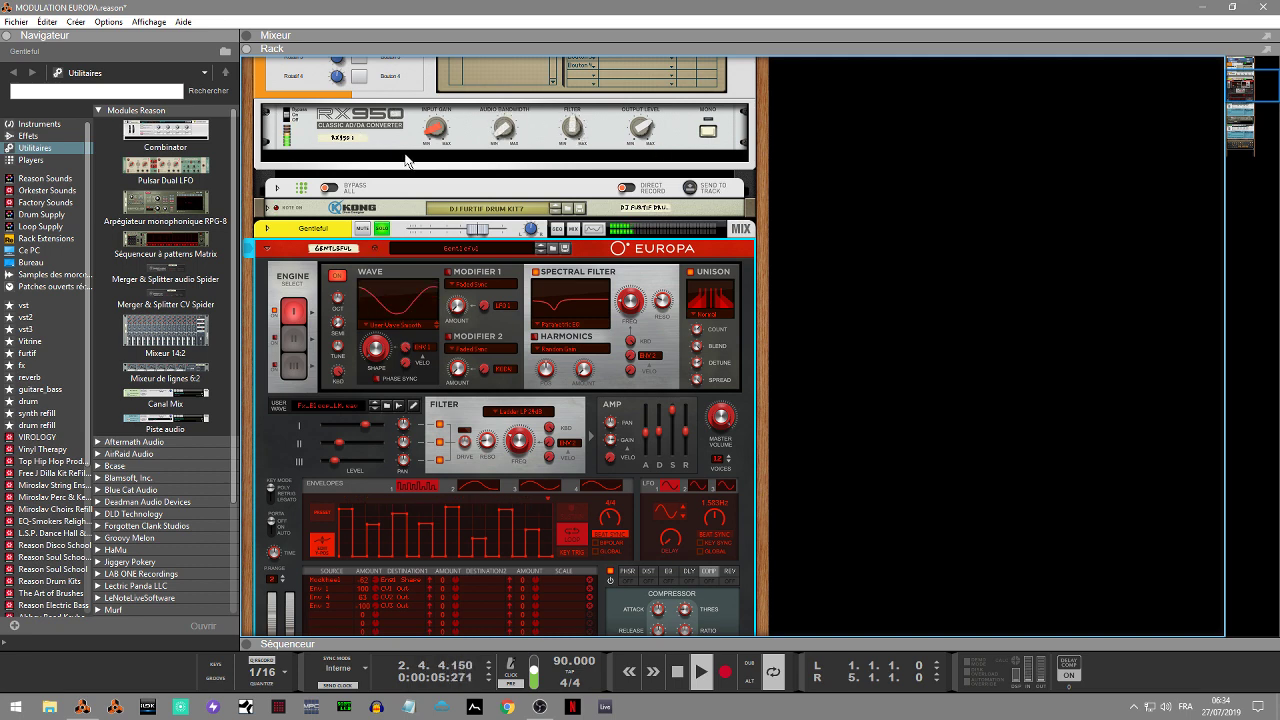
key("space")
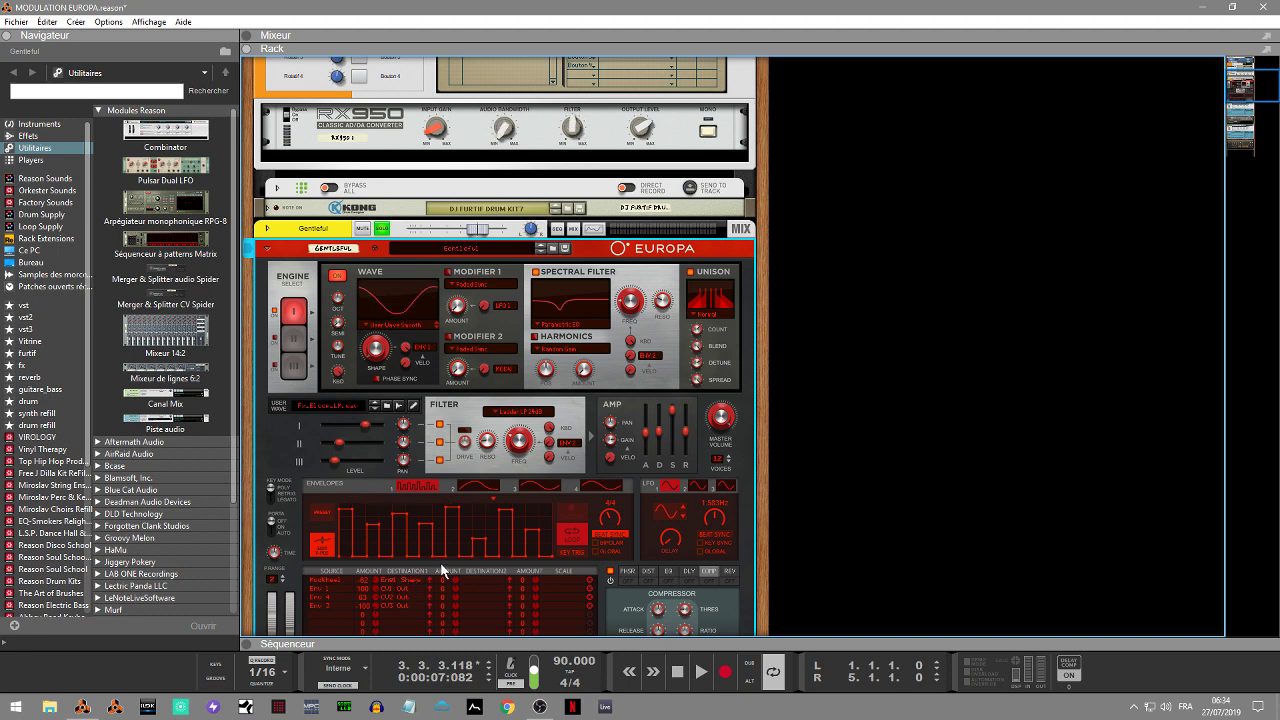
Unsolo and mute the Gentleful Europa channel, and play the drums alone through the RX950.
left_click(1240, 75)
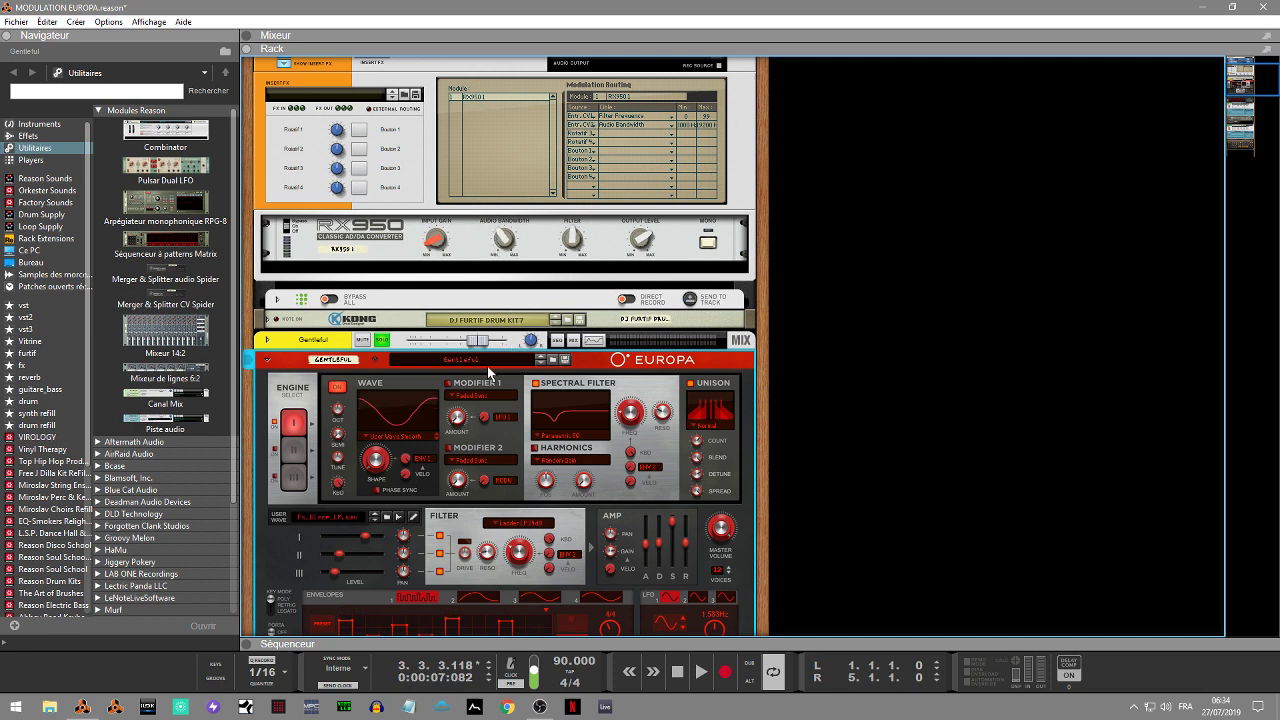
left_click(382, 339)
left_click(362, 339)
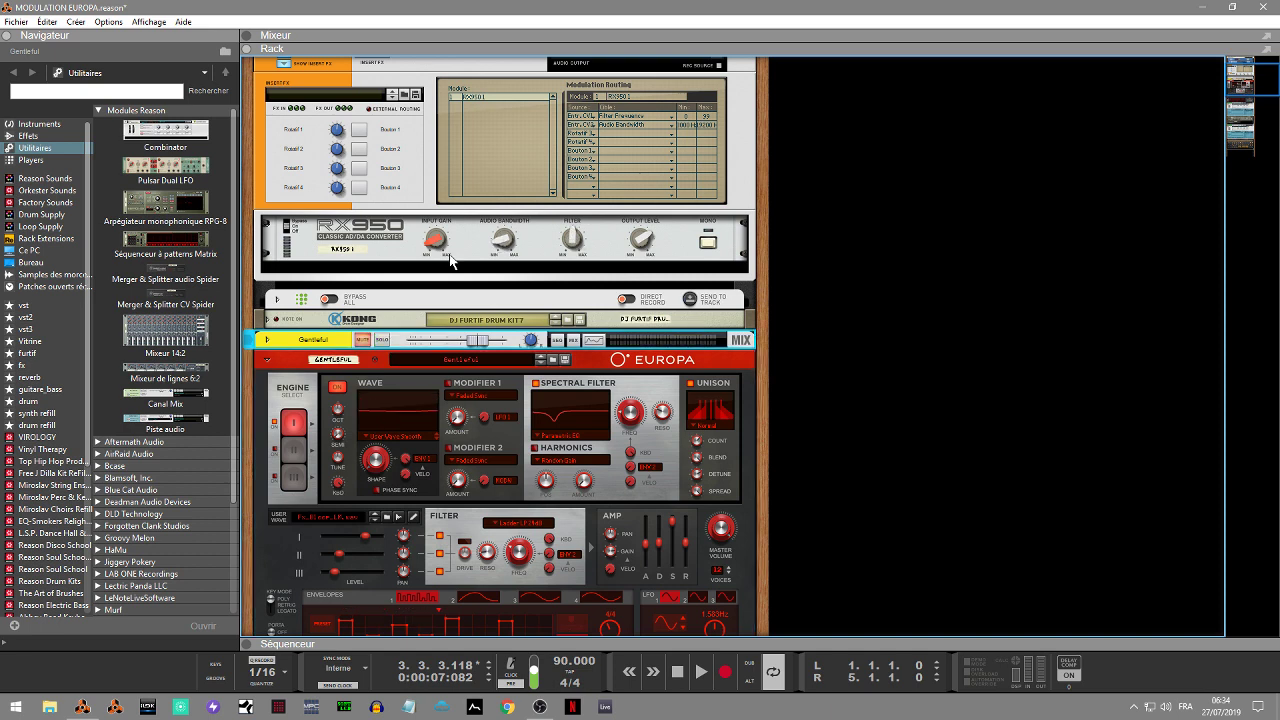
key("space")
key("space")
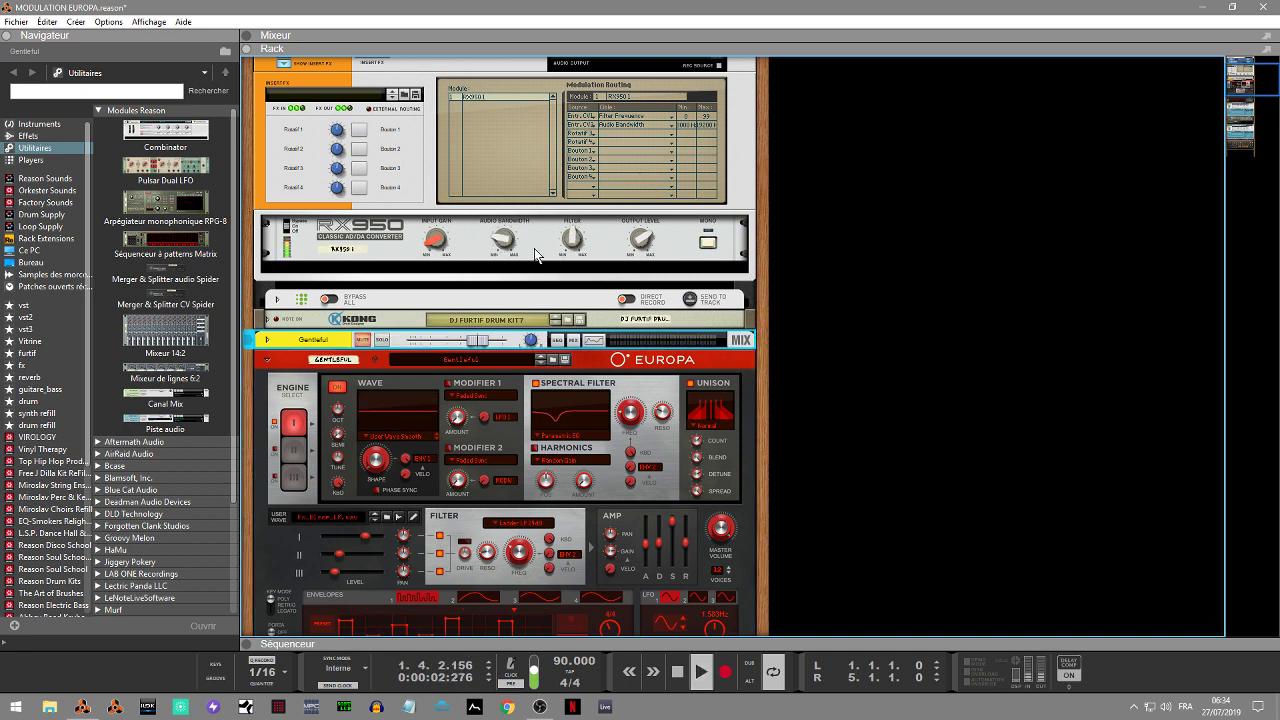
mouse_move(504, 240)
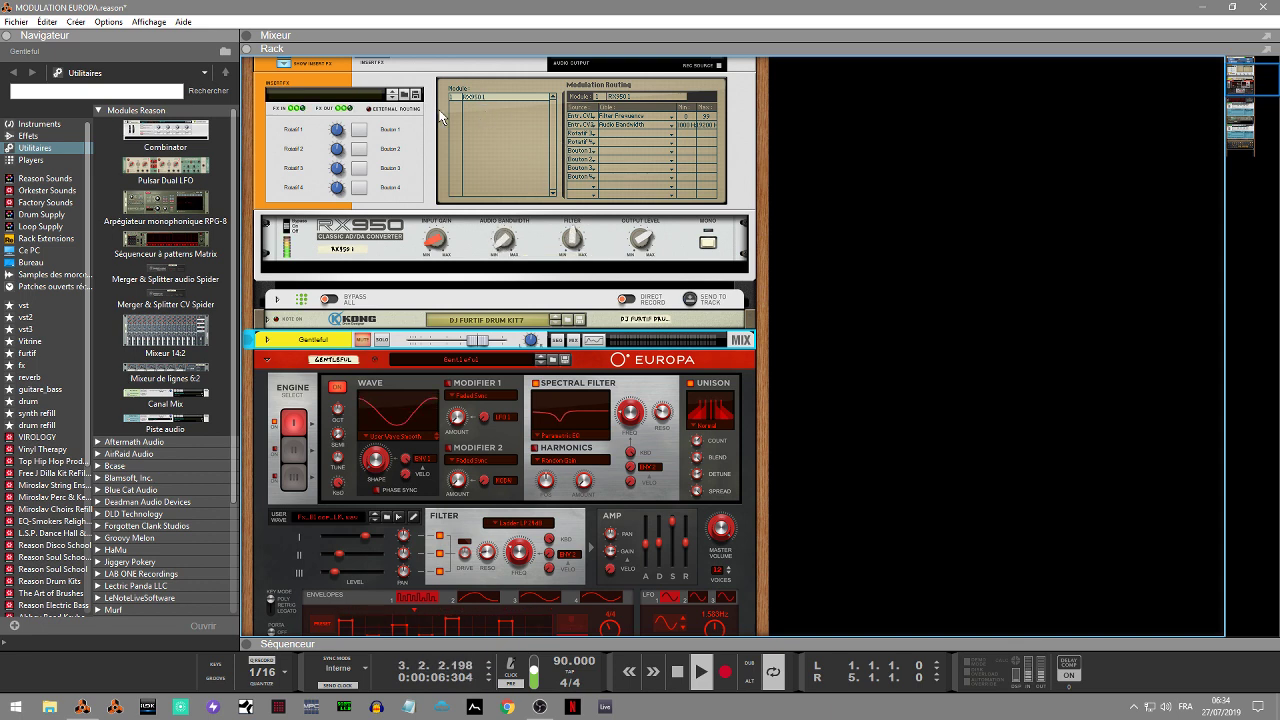
Bypass the drum channel's insert effects during playback and re-enable them to compare the sound.
left_click(1238, 75)
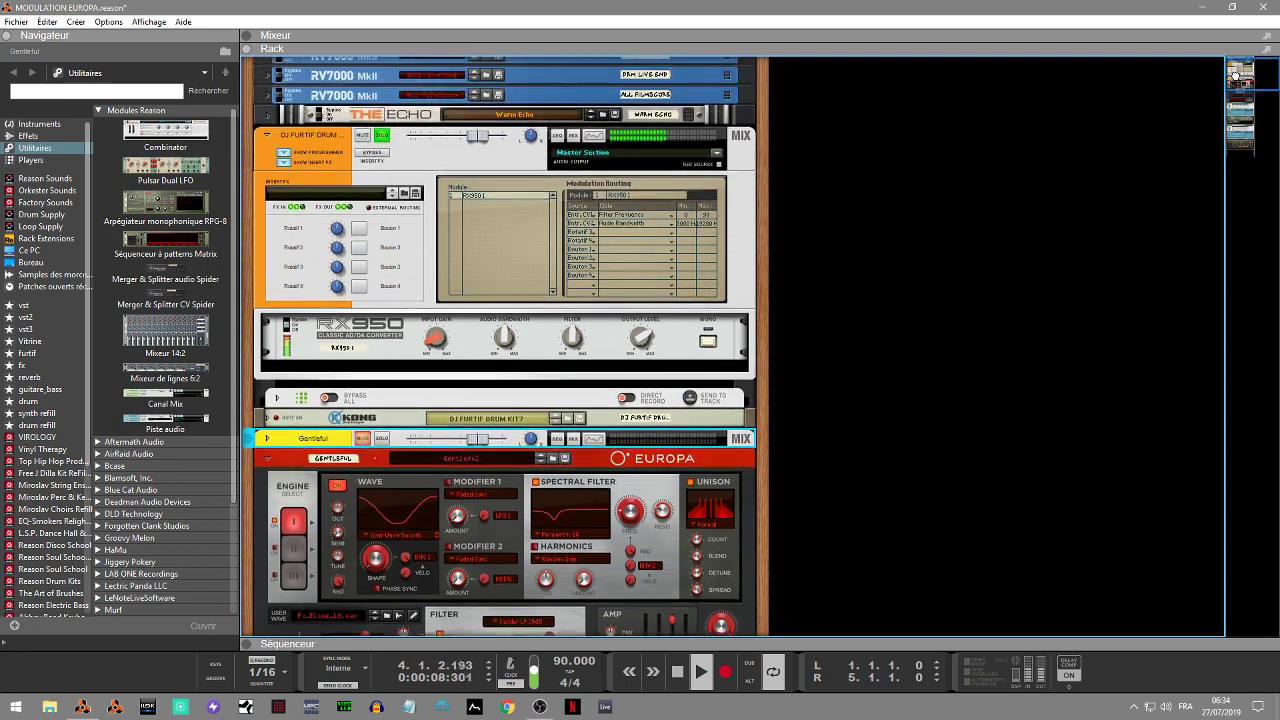
left_click_drag(1238, 75, 1238, 66)
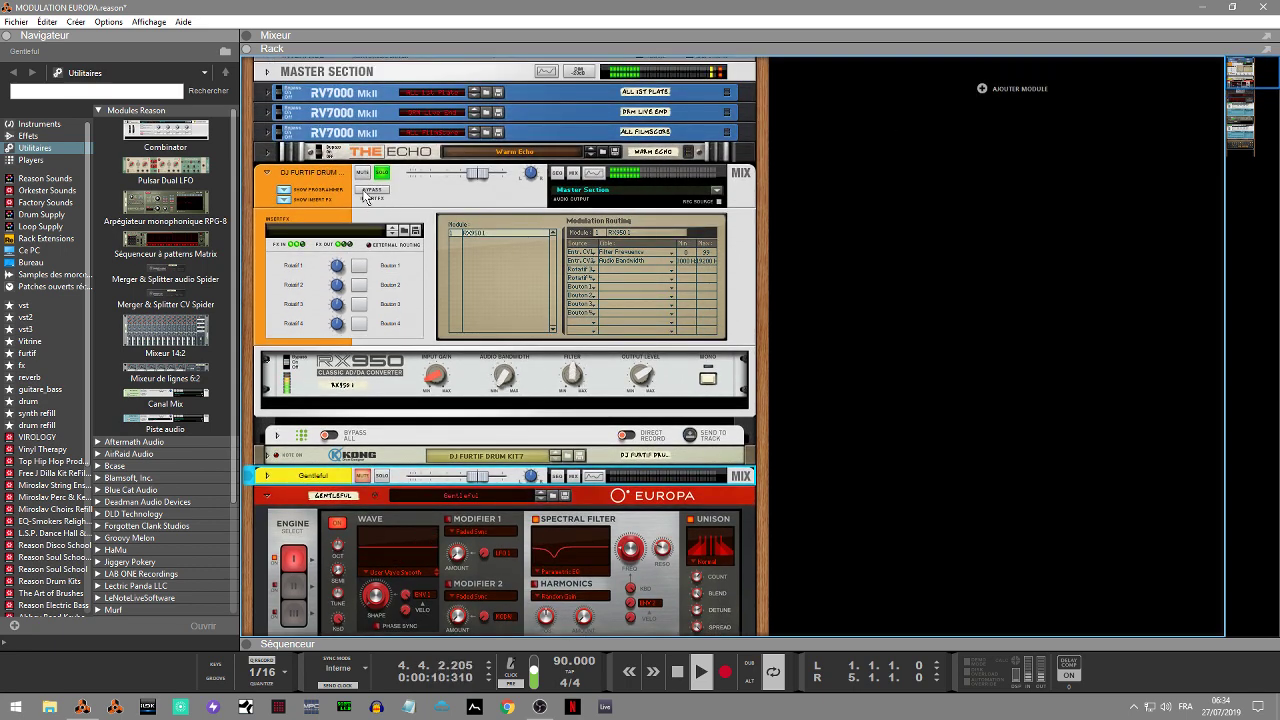
left_click(367, 197)
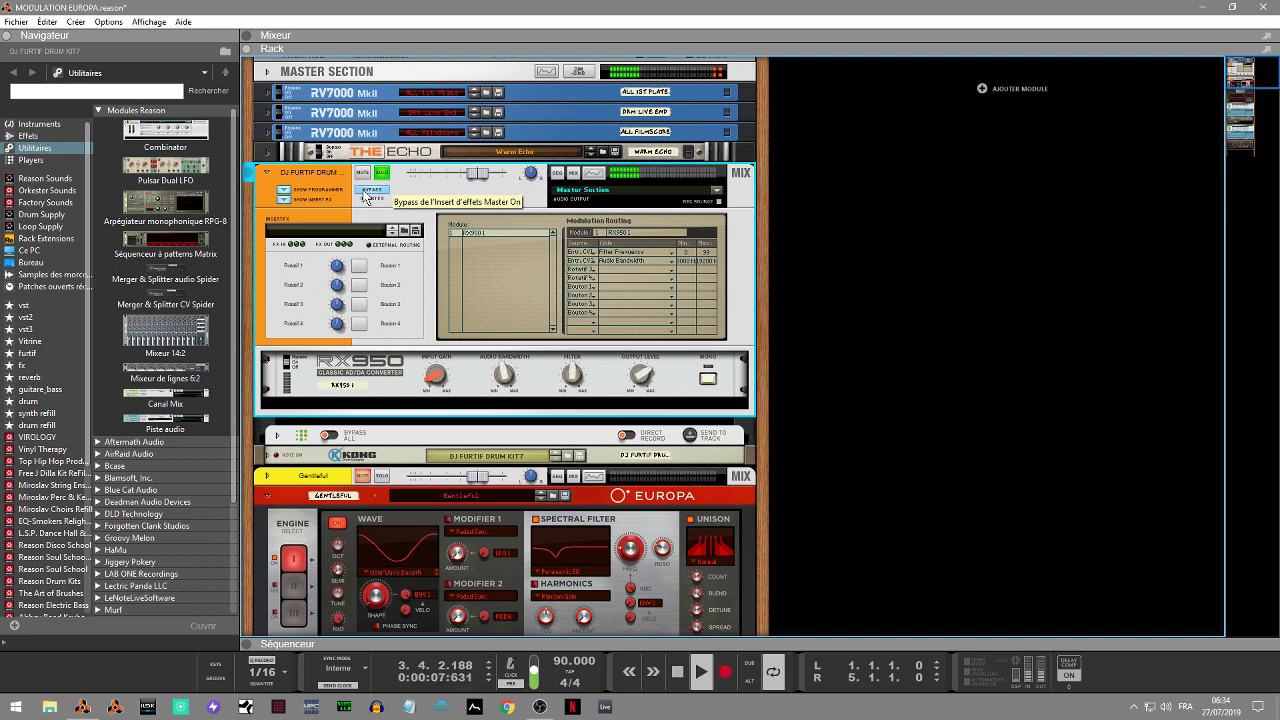
left_click(367, 195)
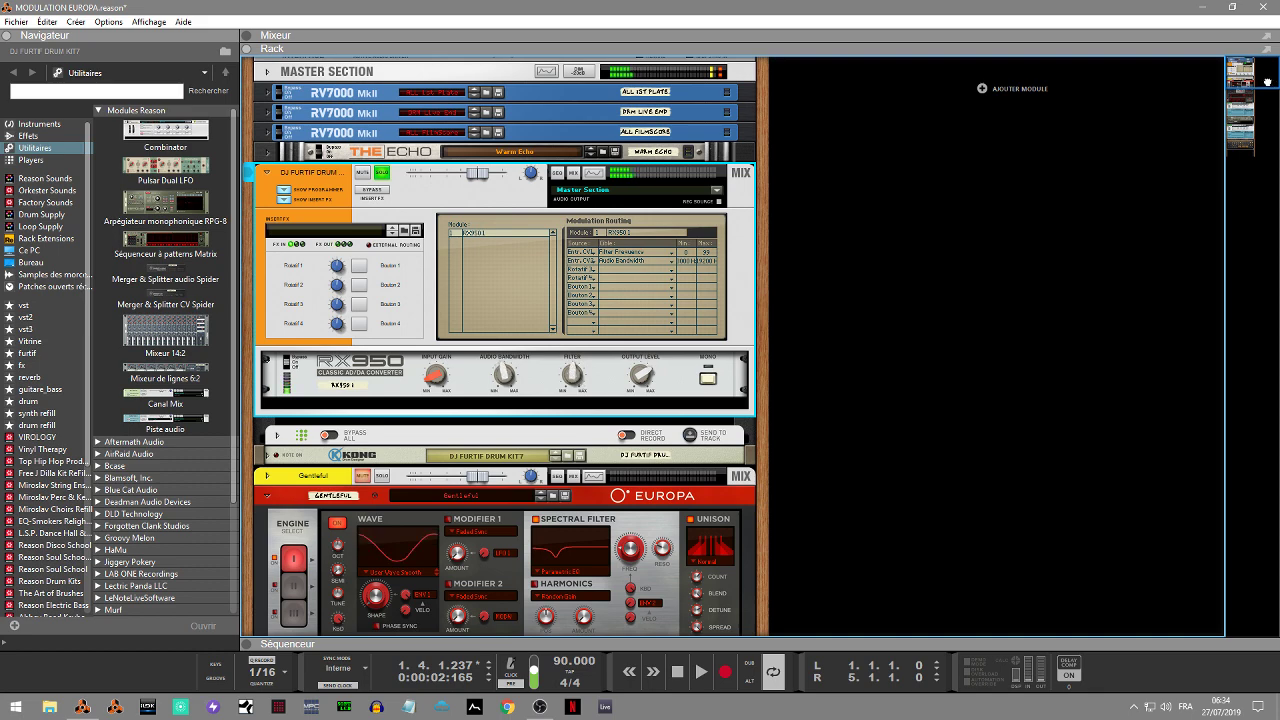
left_click_drag(1236, 72, 1261, 97)
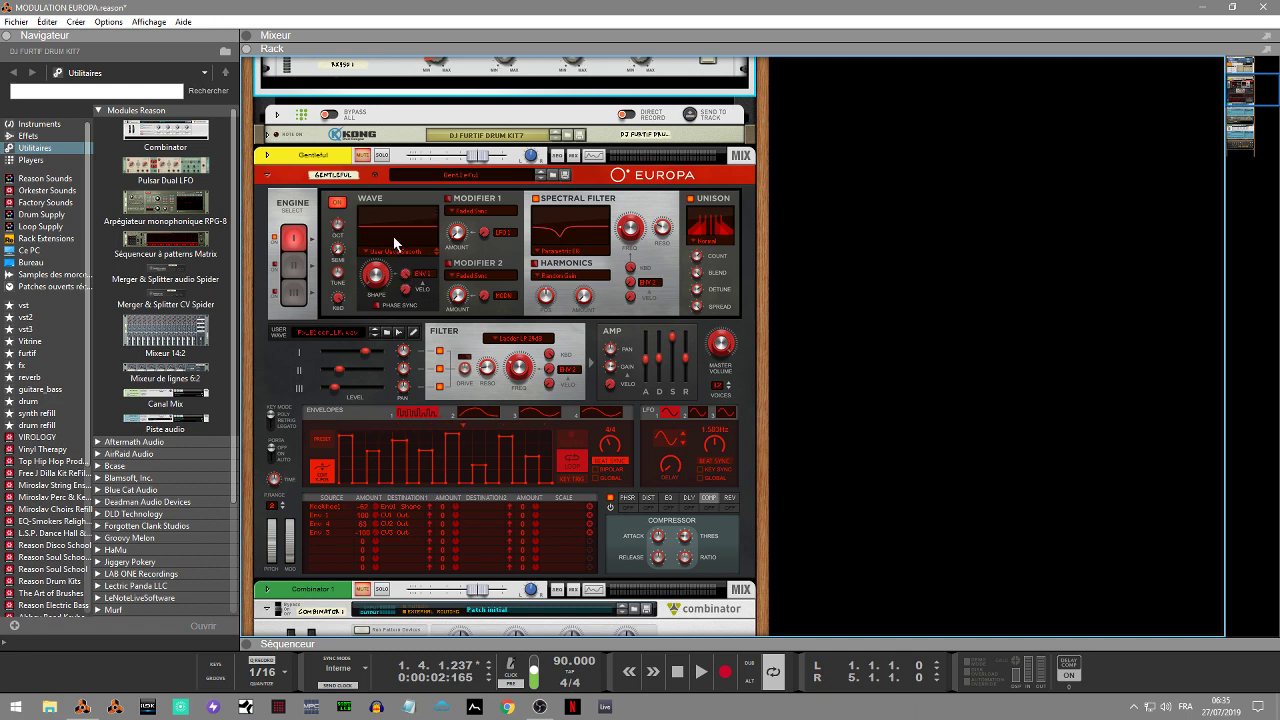
Solo the Gentleful channel and set the source of Europa's fourth modulation row to Envelope 1.
left_click(381, 155)
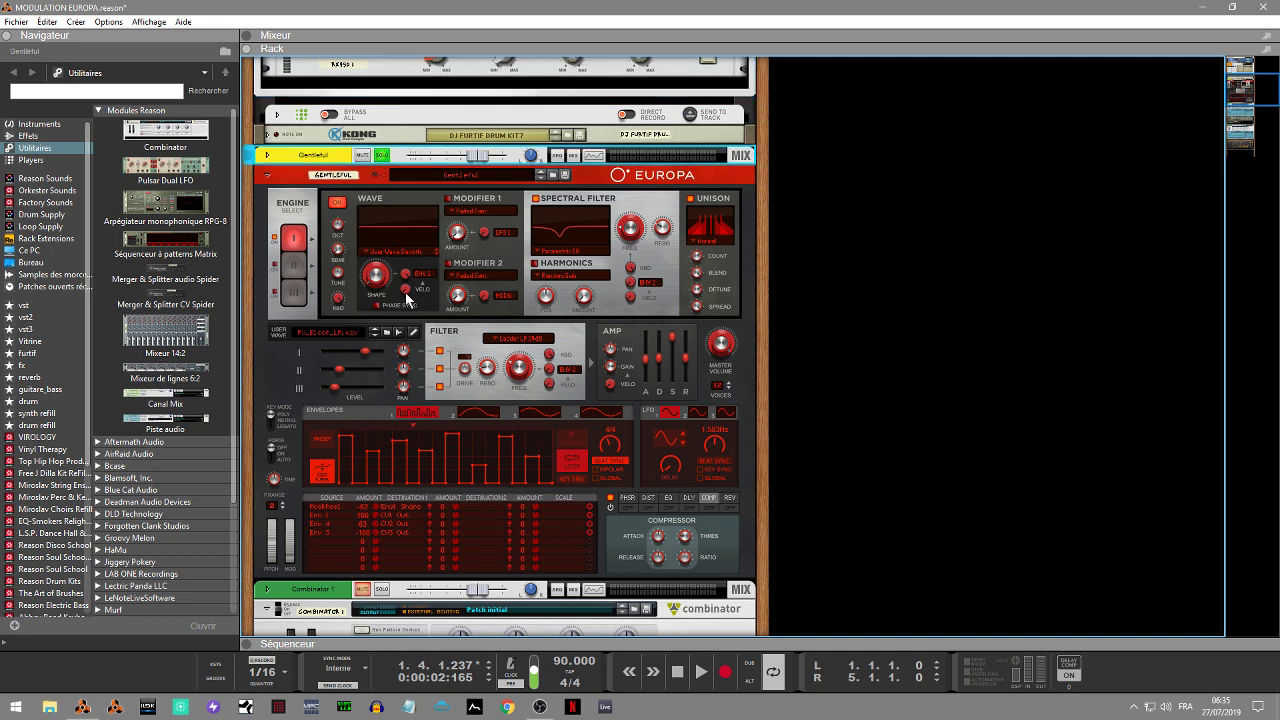
key("space")
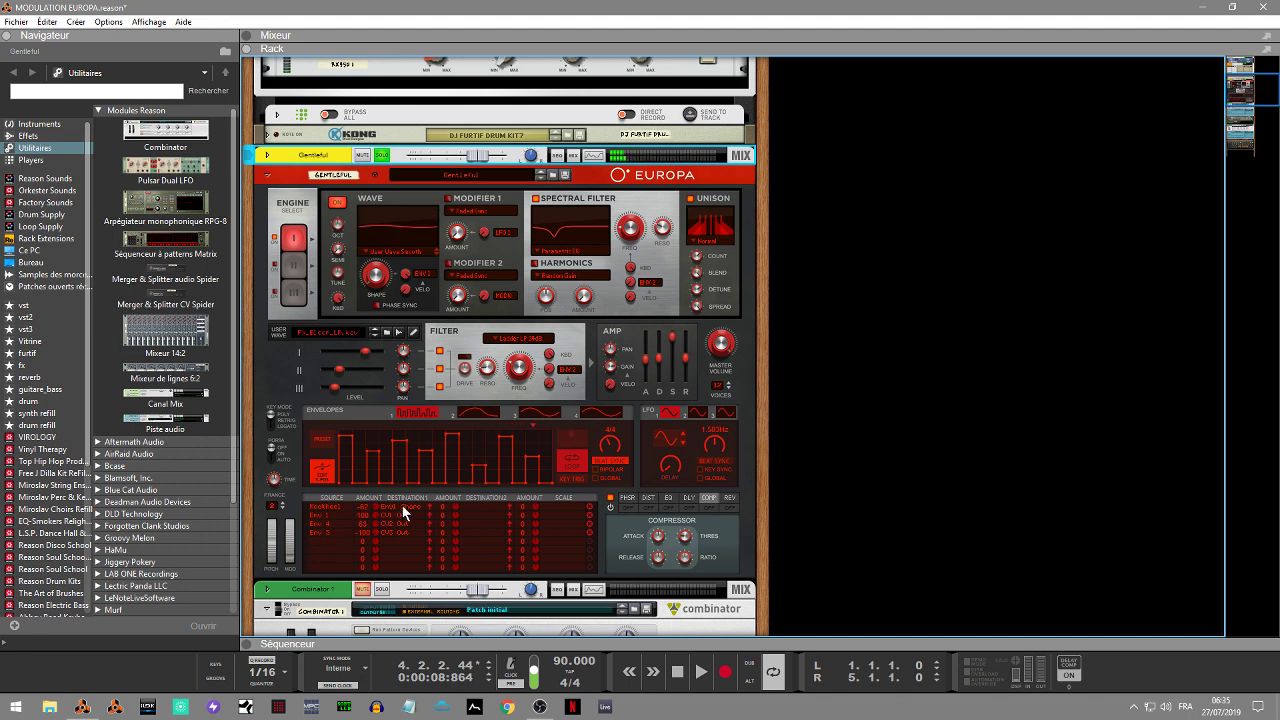
left_click(330, 529)
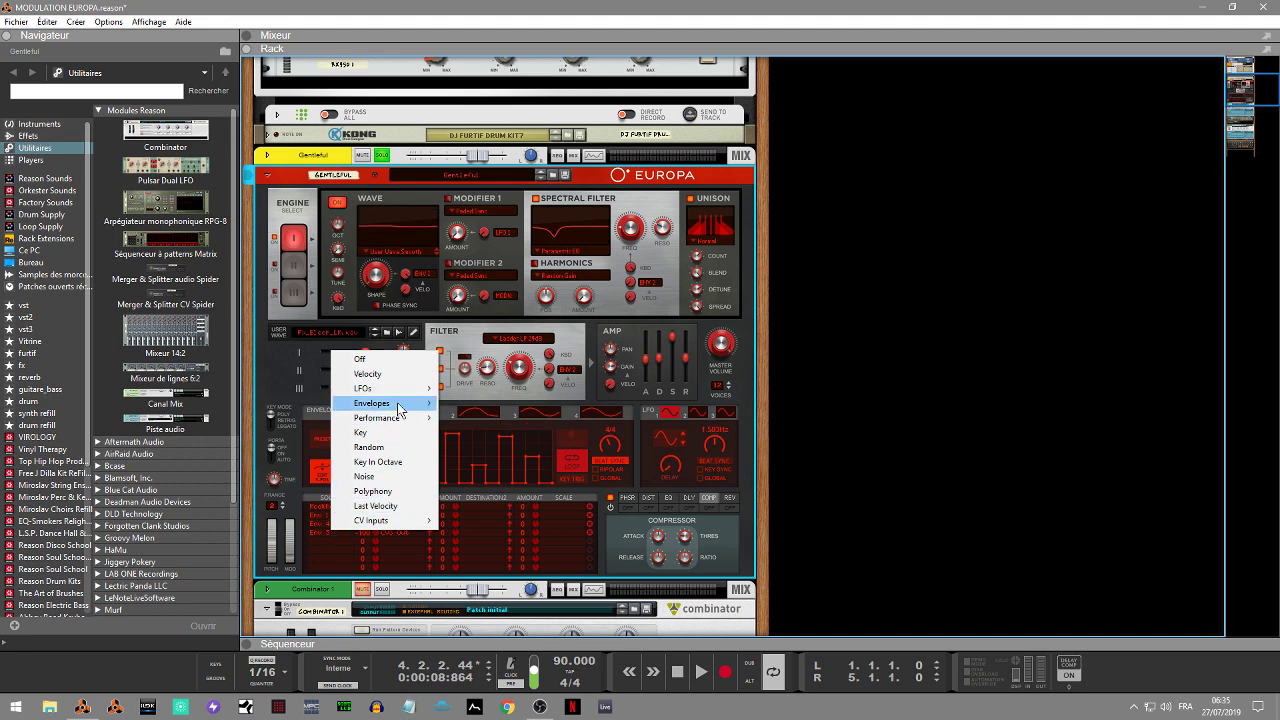
mouse_move(399, 409)
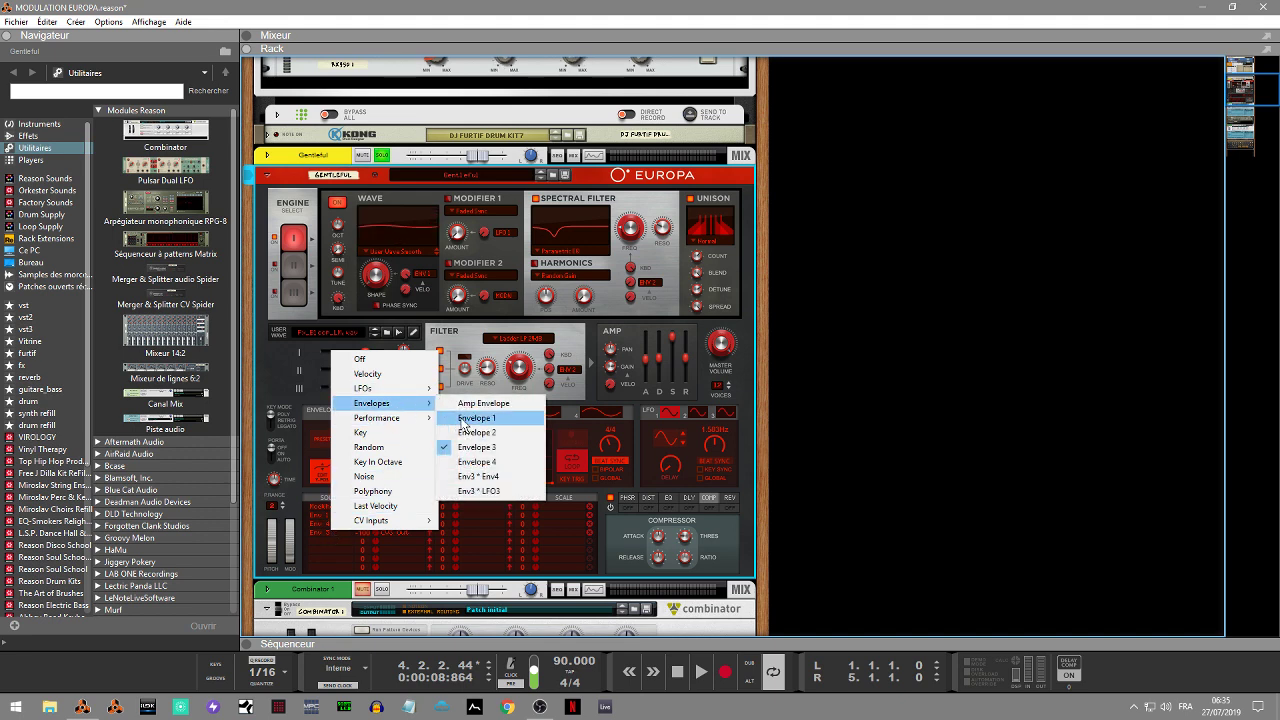
left_click(463, 419)
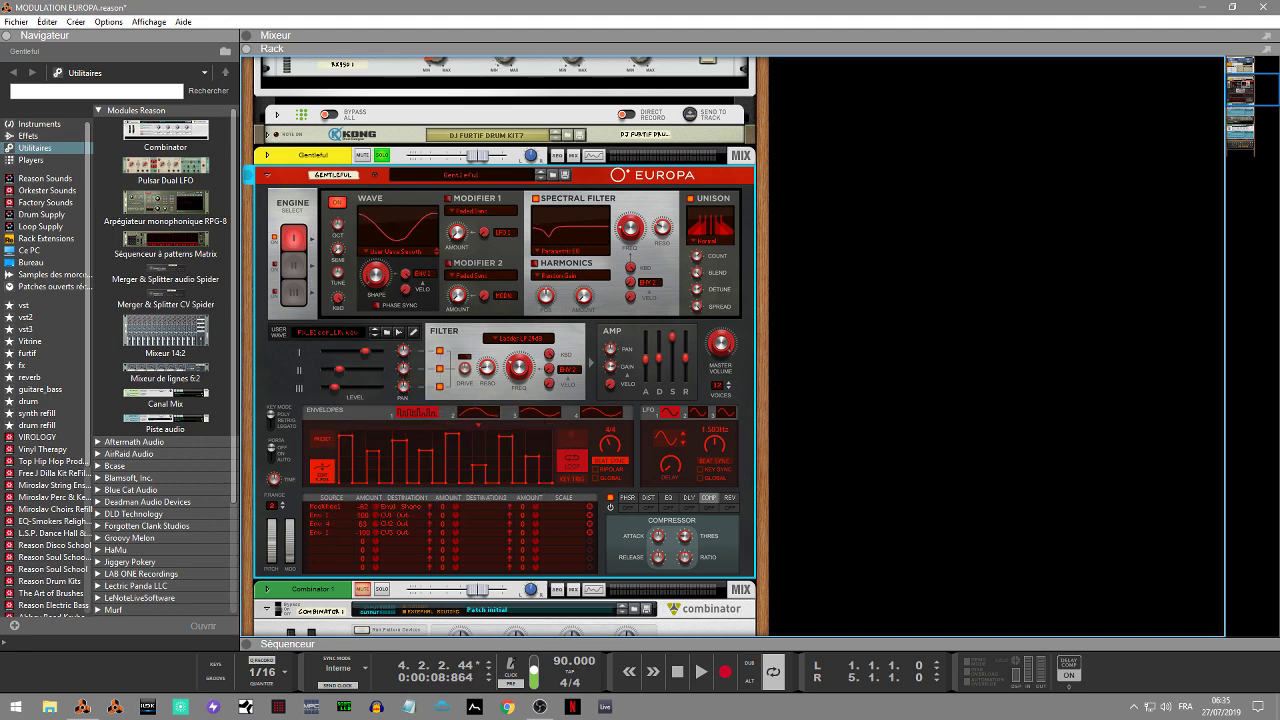
Try other beat-synced rates such as 7/4 for Europa's envelope 1 during playback and restore it to 4/4.
scroll(754, 140, "up", 2)
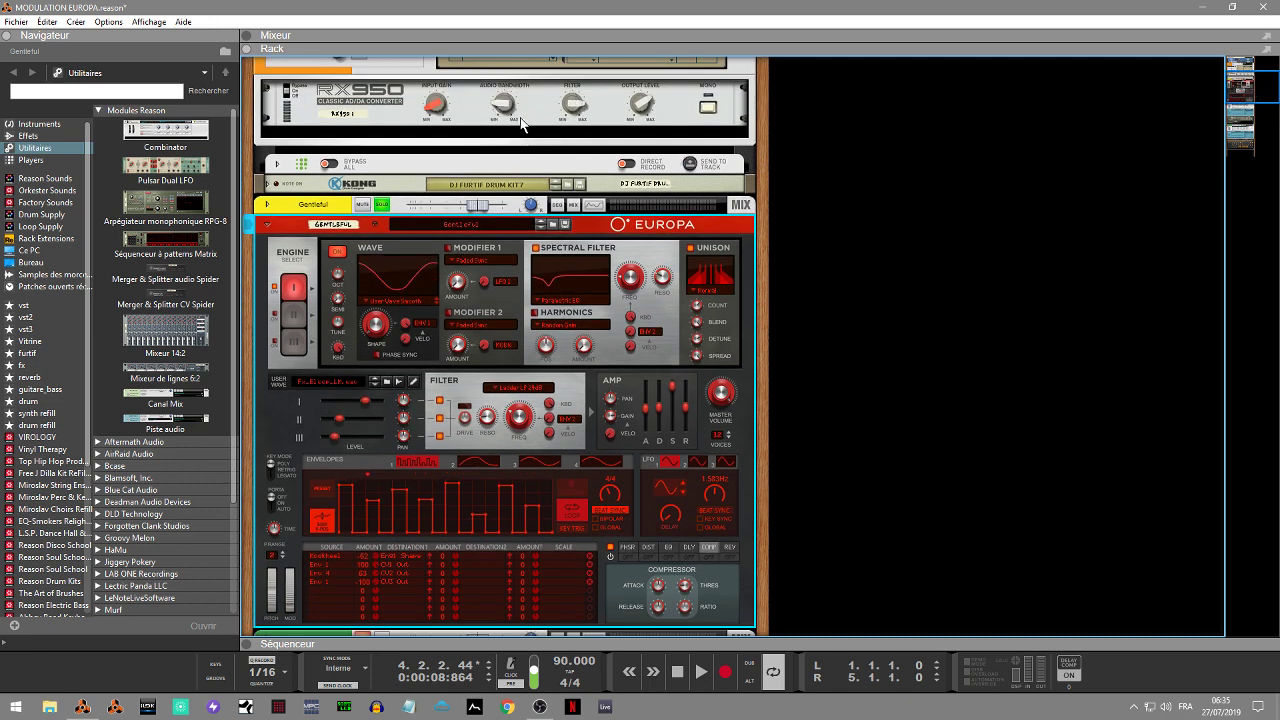
mouse_move(521, 122)
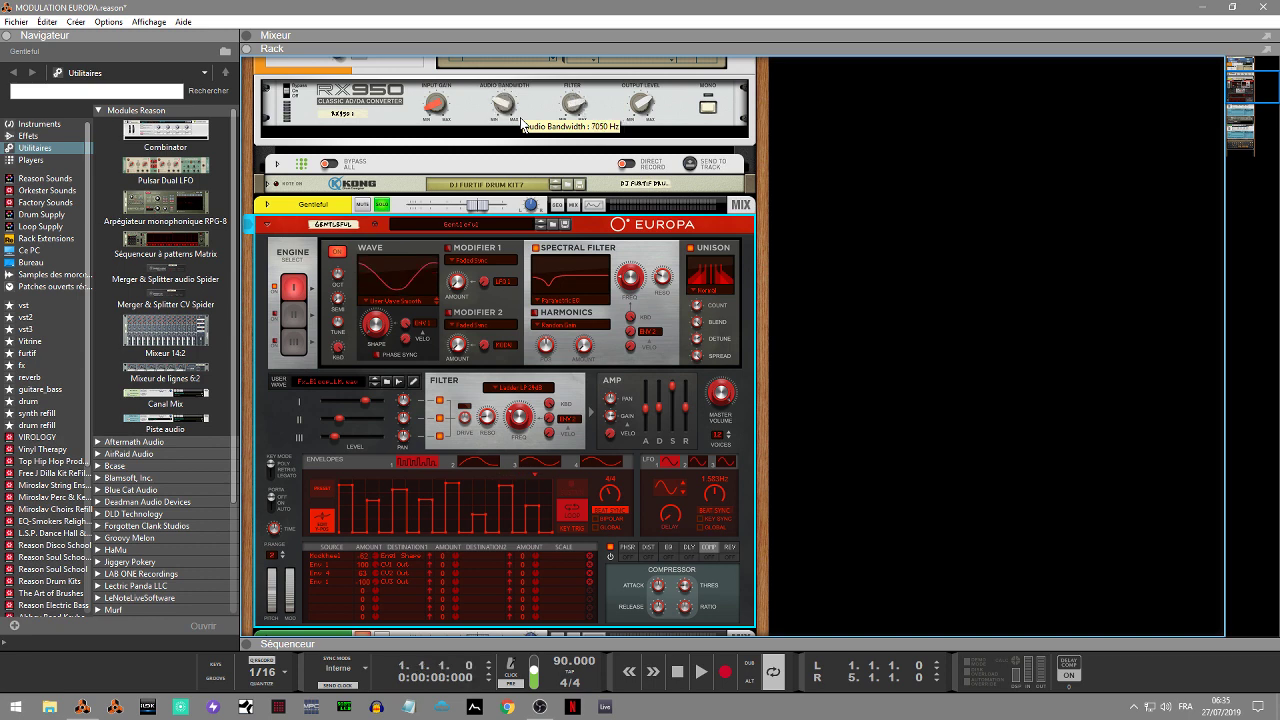
key("space")
left_click_drag(521, 121, 513, 116)
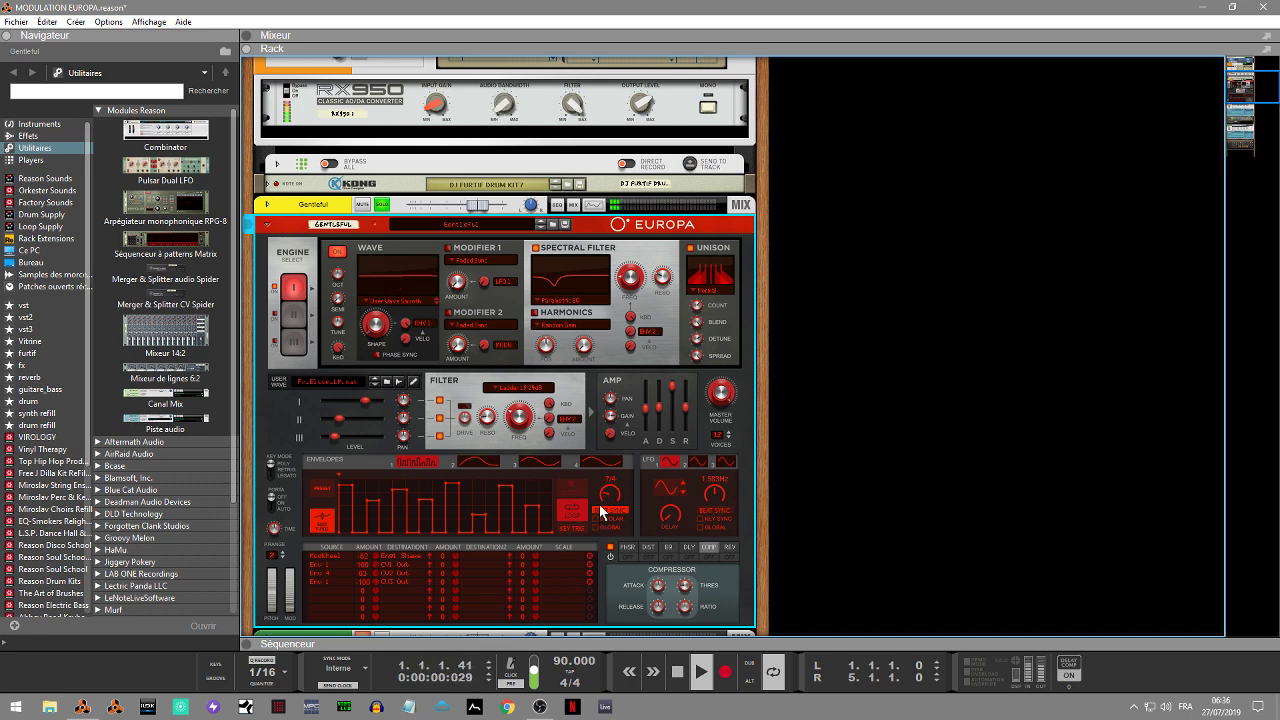
left_click_drag(599, 504, 603, 490)
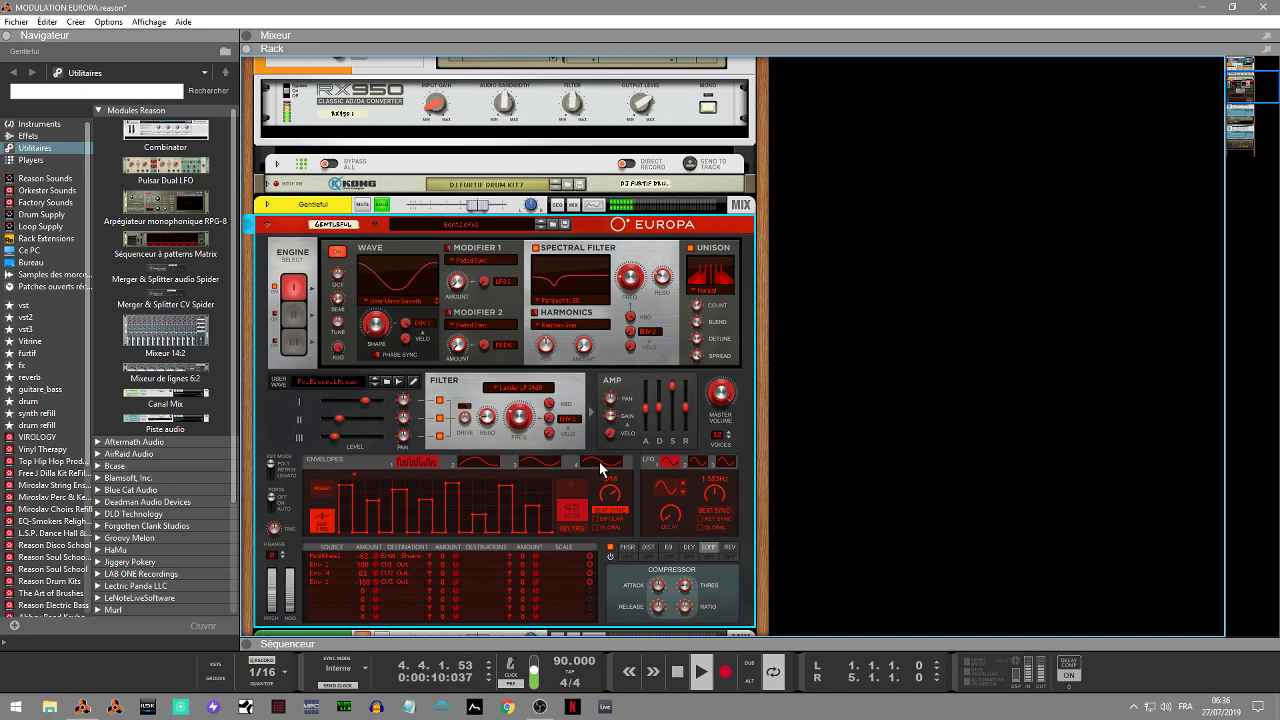
left_click_drag(599, 461, 597, 486)
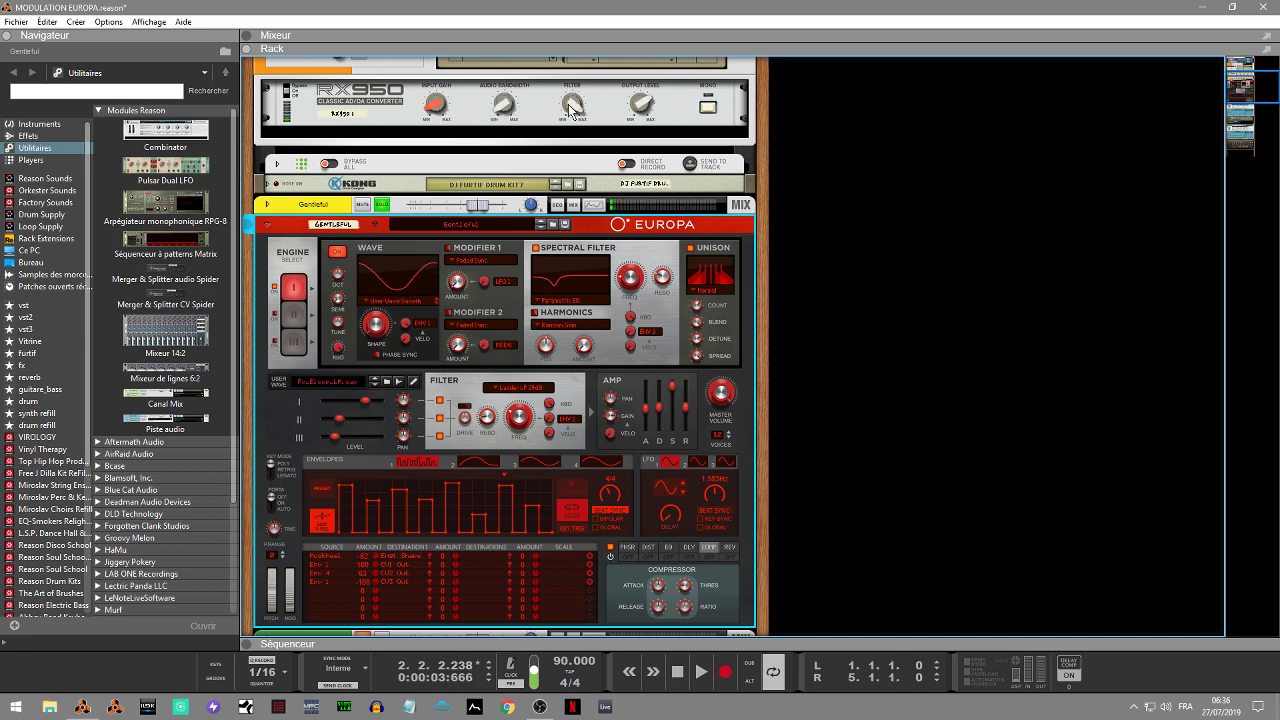
Inspect the RX950 value ranges in the drum channel's Modulation Routing, and play the drums with the Gentleful channel muted.
left_click(1238, 80)
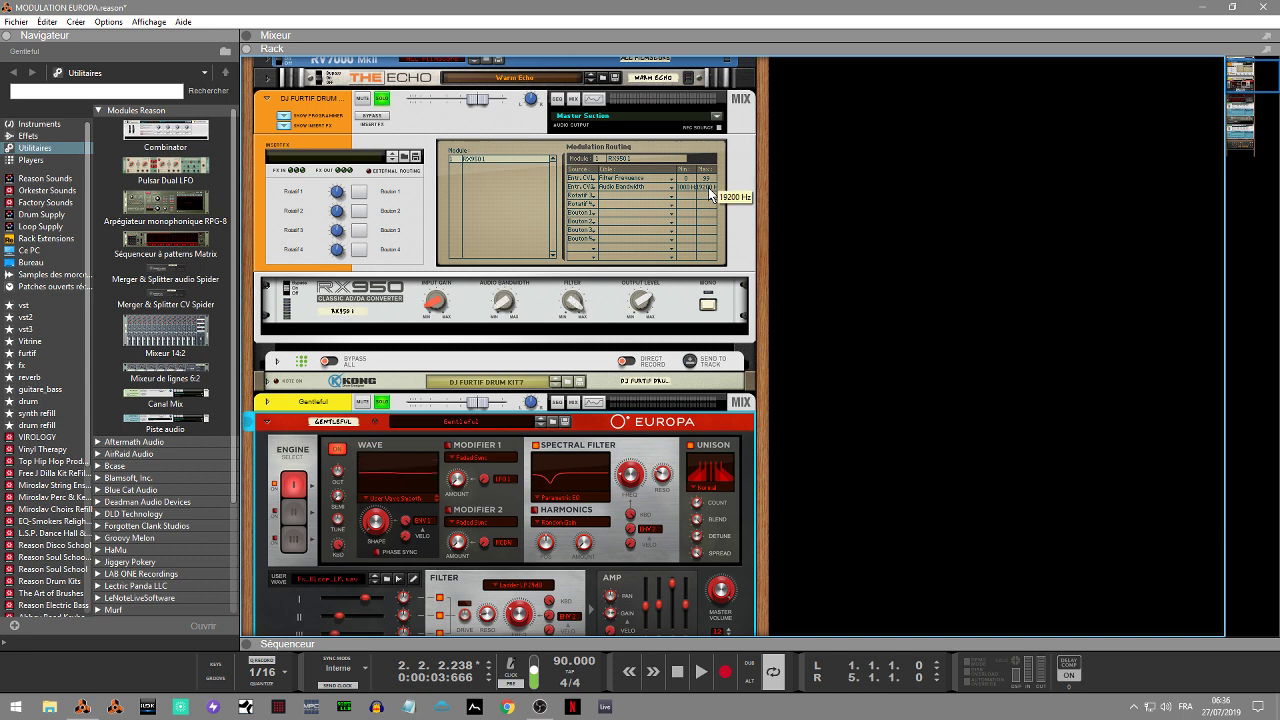
mouse_move(432, 316)
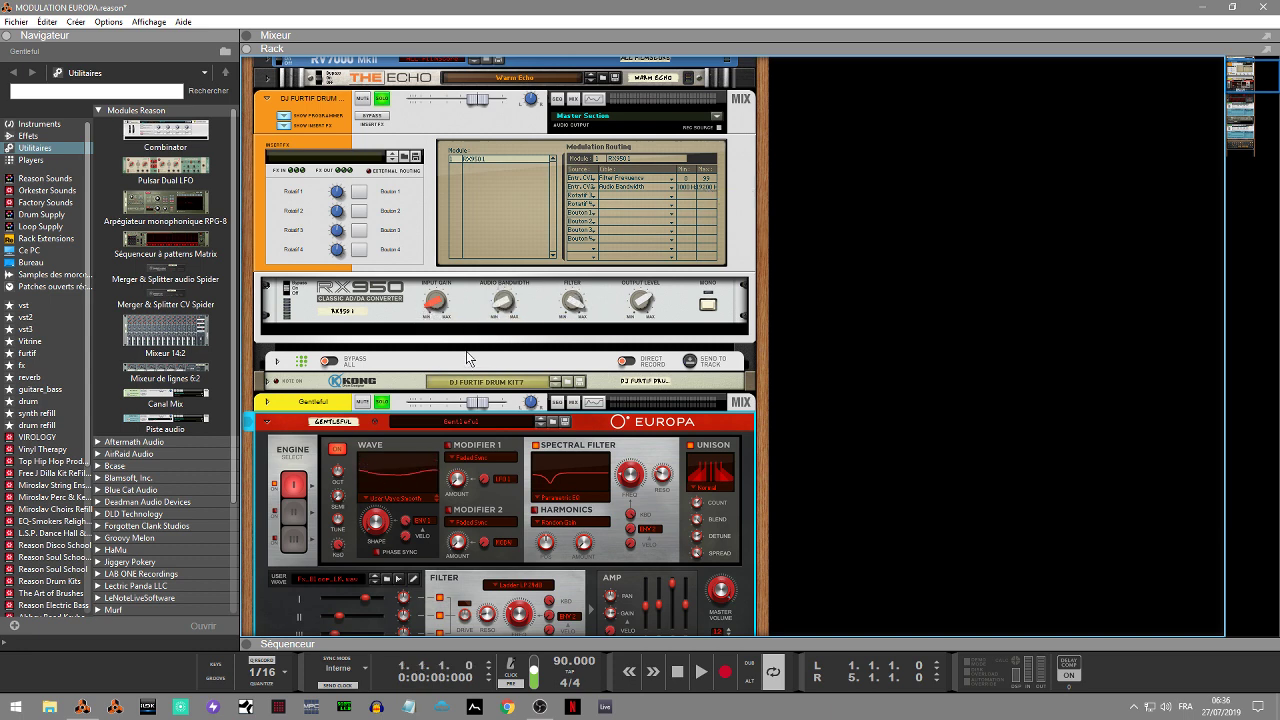
key("space")
left_click(382, 401)
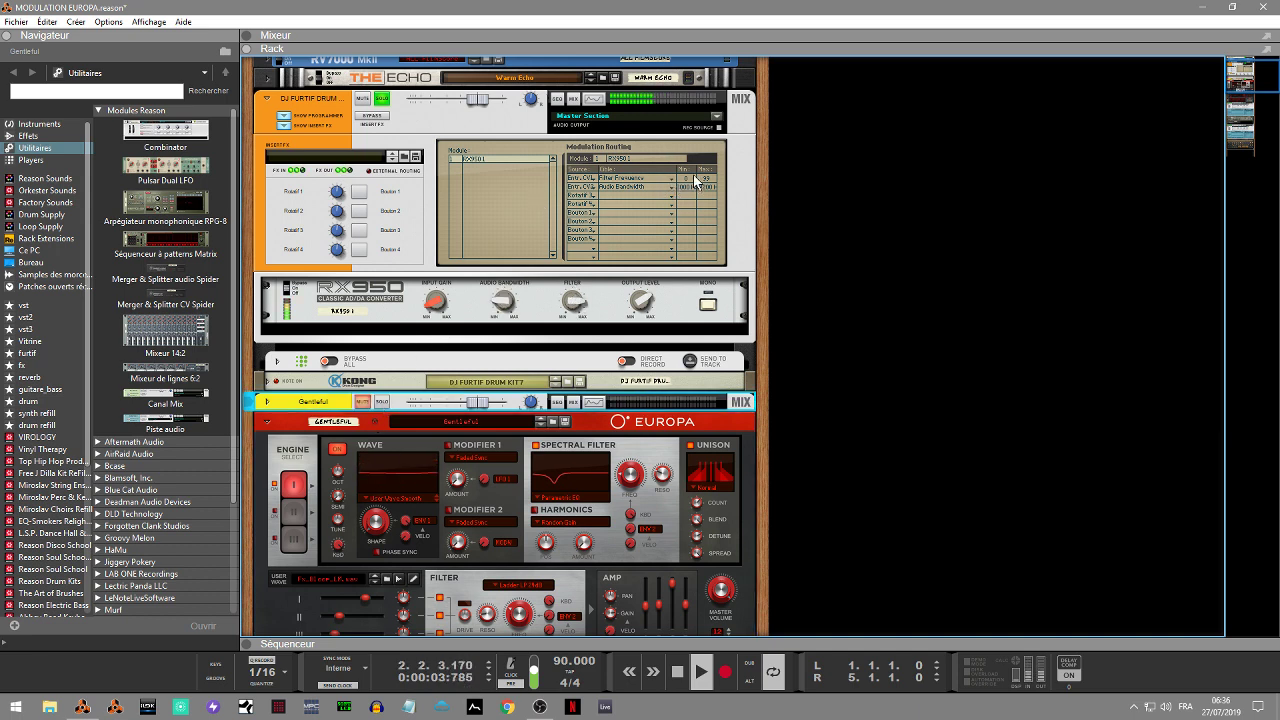
Raise the Filter Frequency minimum to 44 and the Audio Bandwidth minimum to 16851 Hz in the drum channel's Modulation Routing.
left_click_drag(688, 178, 686, 125)
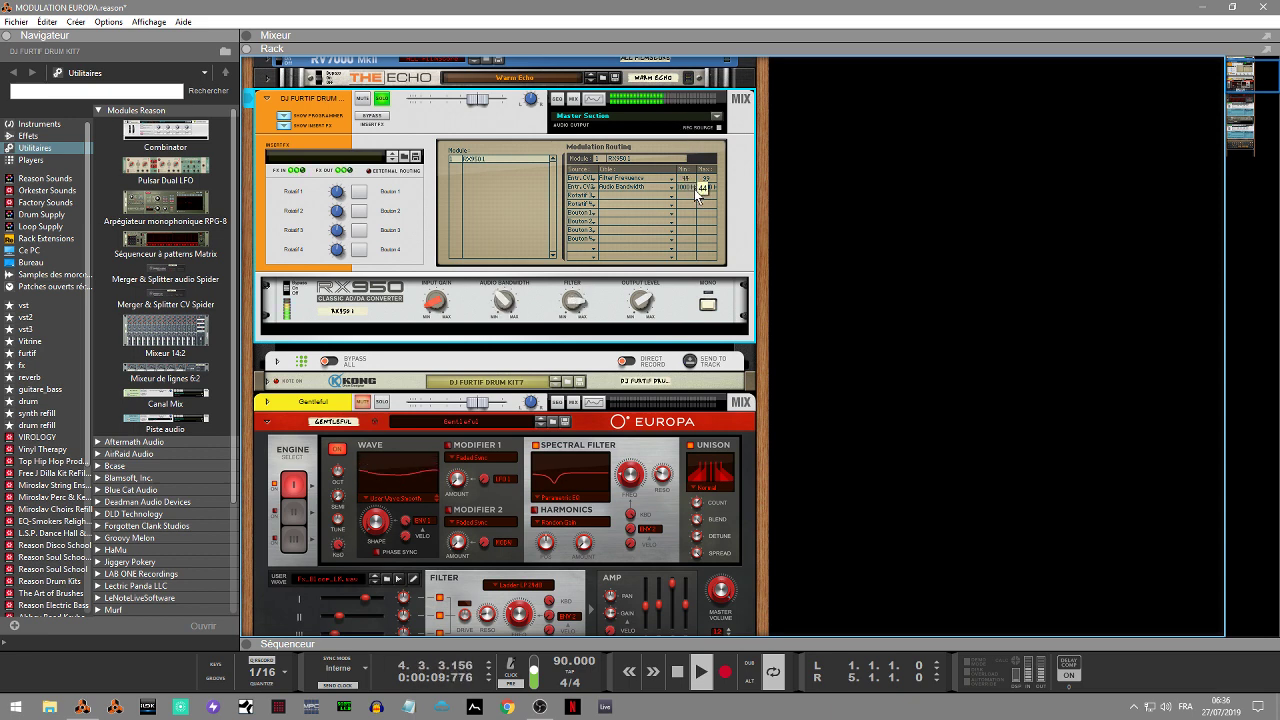
left_click_drag(707, 188, 713, 308)
left_click_drag(709, 214, 714, 154)
left_click_drag(684, 196, 703, 77)
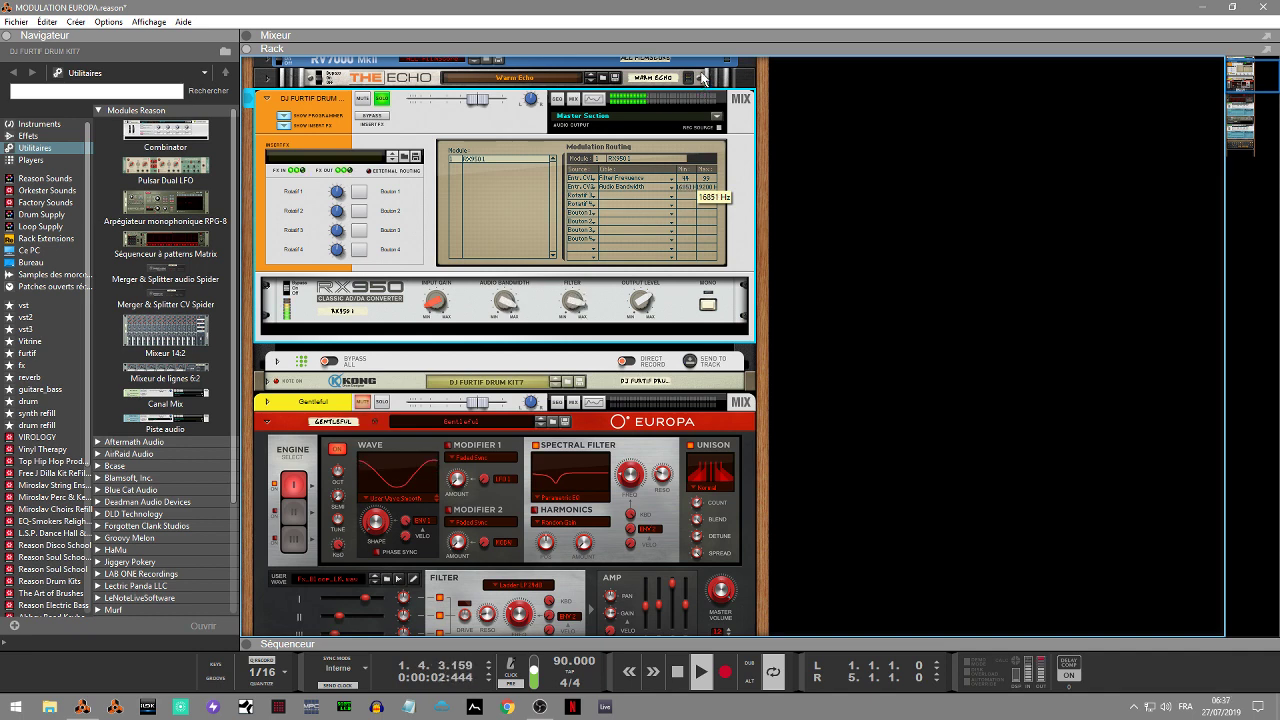
Lower the Audio Bandwidth minimum and maximum, reduce the Filter Frequency maximum, and set its minimum to 49 in the drum channel's Modulation Routing.
left_click_drag(701, 99, 698, 137)
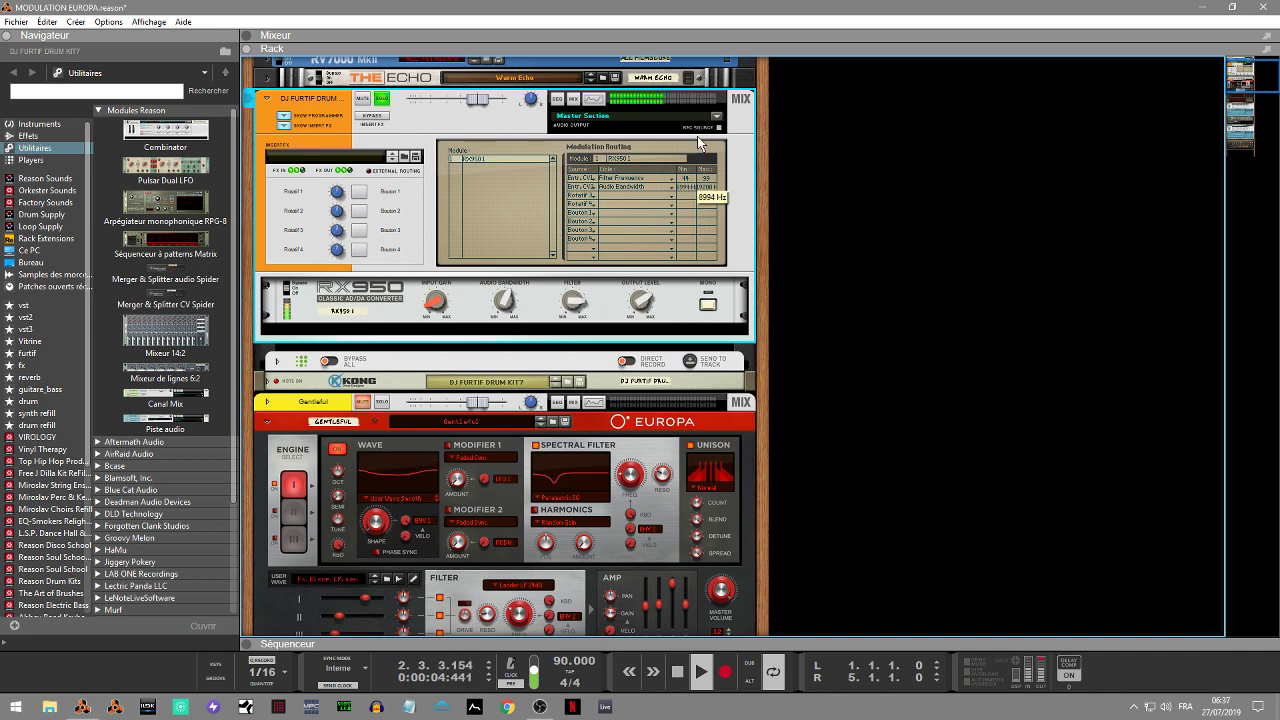
left_click_drag(700, 193, 708, 266)
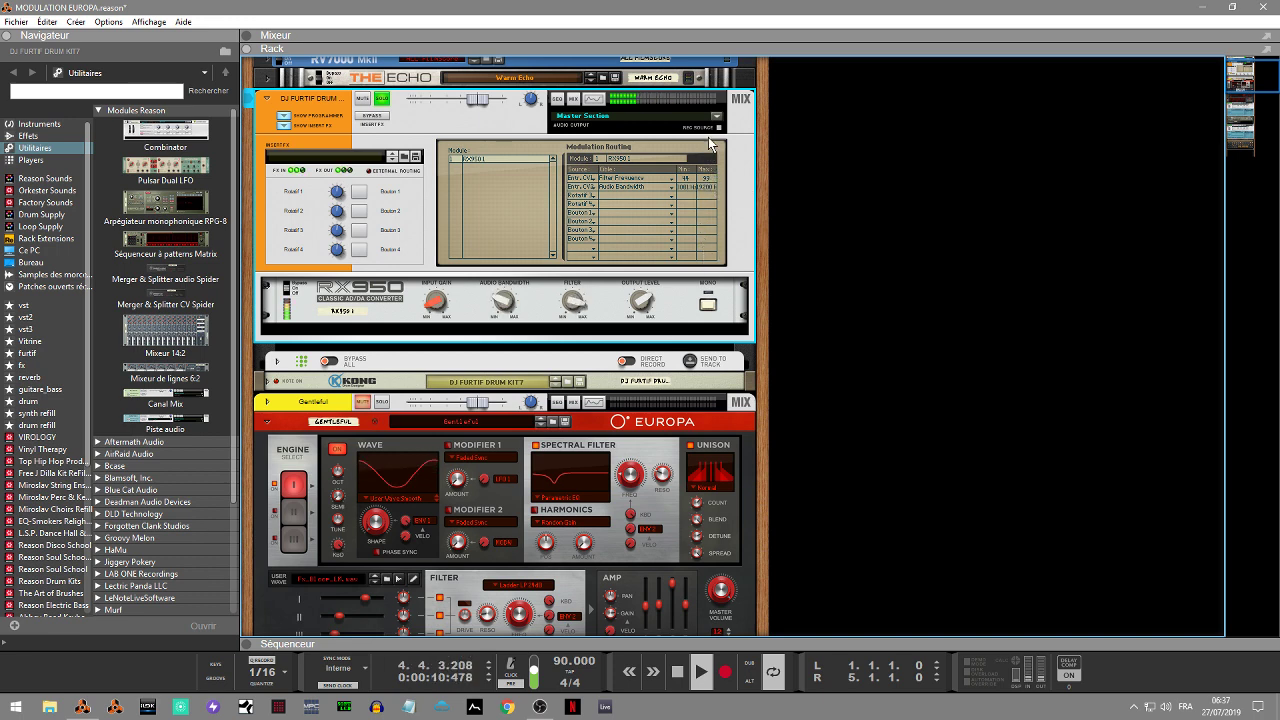
mouse_move(709, 189)
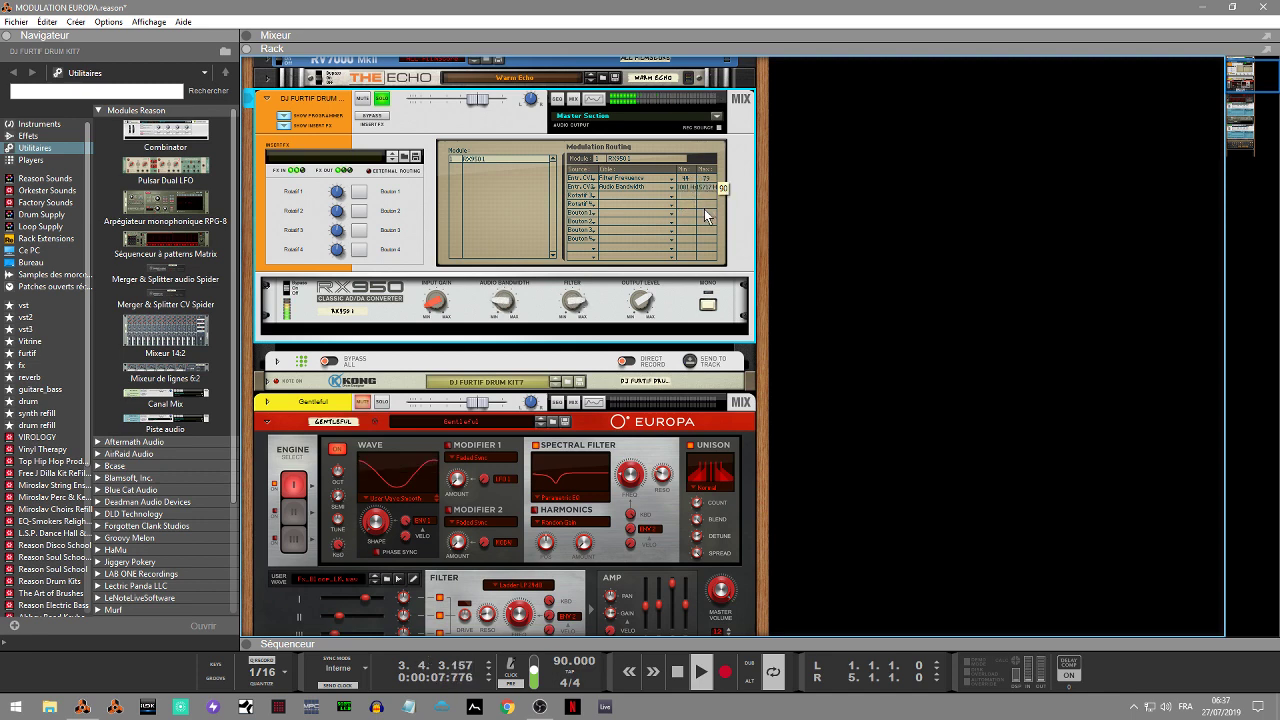
mouse_move(706, 182)
left_mouse_down()
mouse_move(706, 270)
mouse_move(708, 212)
mouse_move(690, 179)
left_mouse_up()
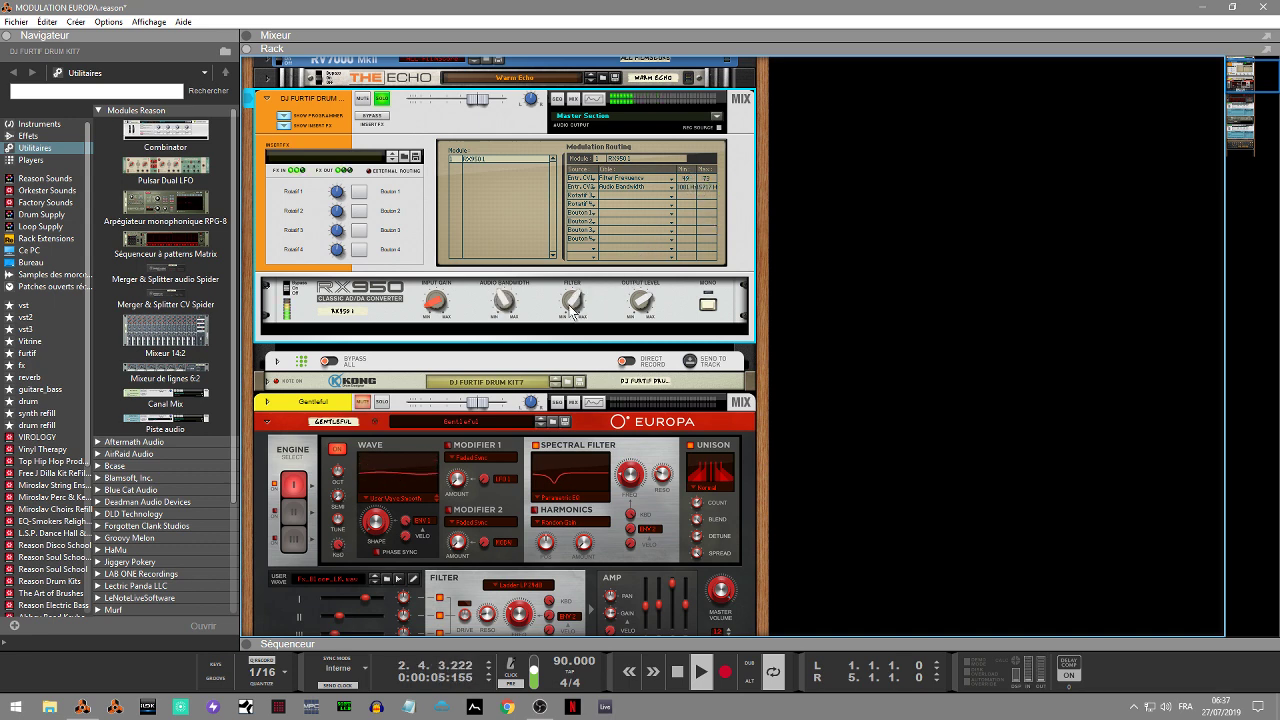
Switch the solo from the drum channel to the Gentleful channel and unmute Gentleful.
scroll(1255, 80, "down", 3)
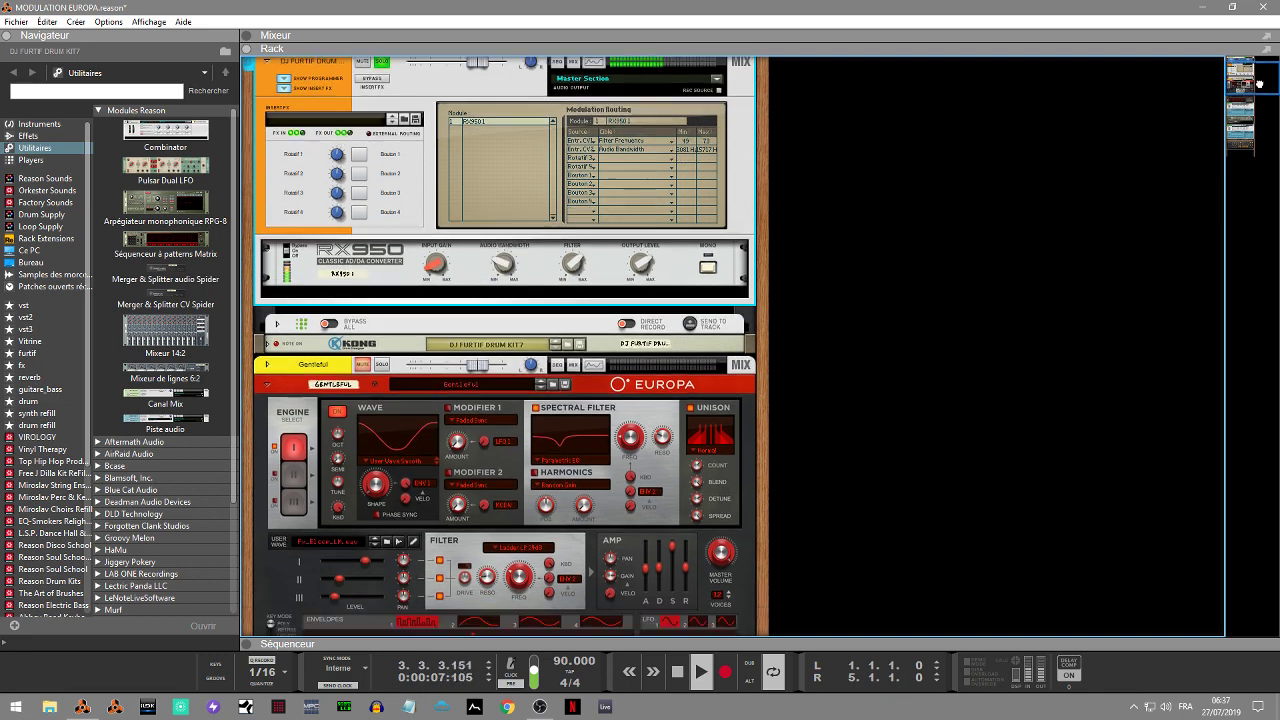
scroll(1255, 80, "up", 5)
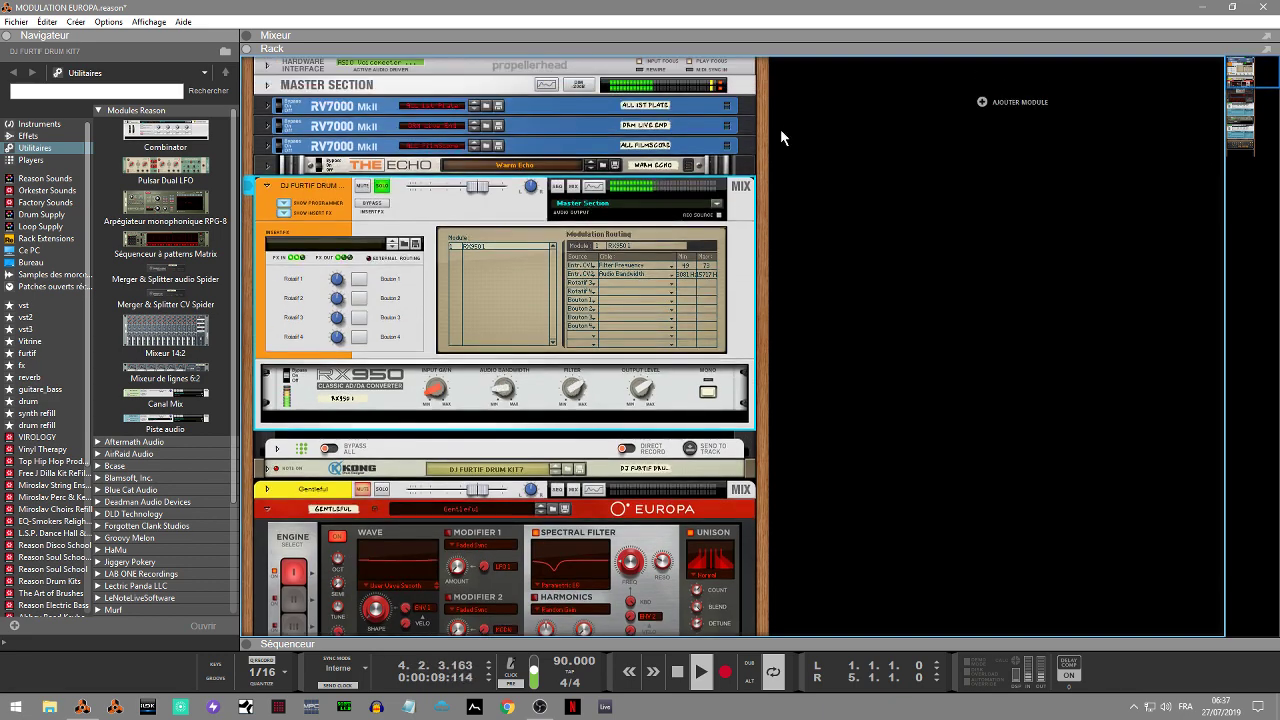
left_click(380, 207)
scroll(1268, 80, "down", 1)
scroll(1268, 80, "down", 5)
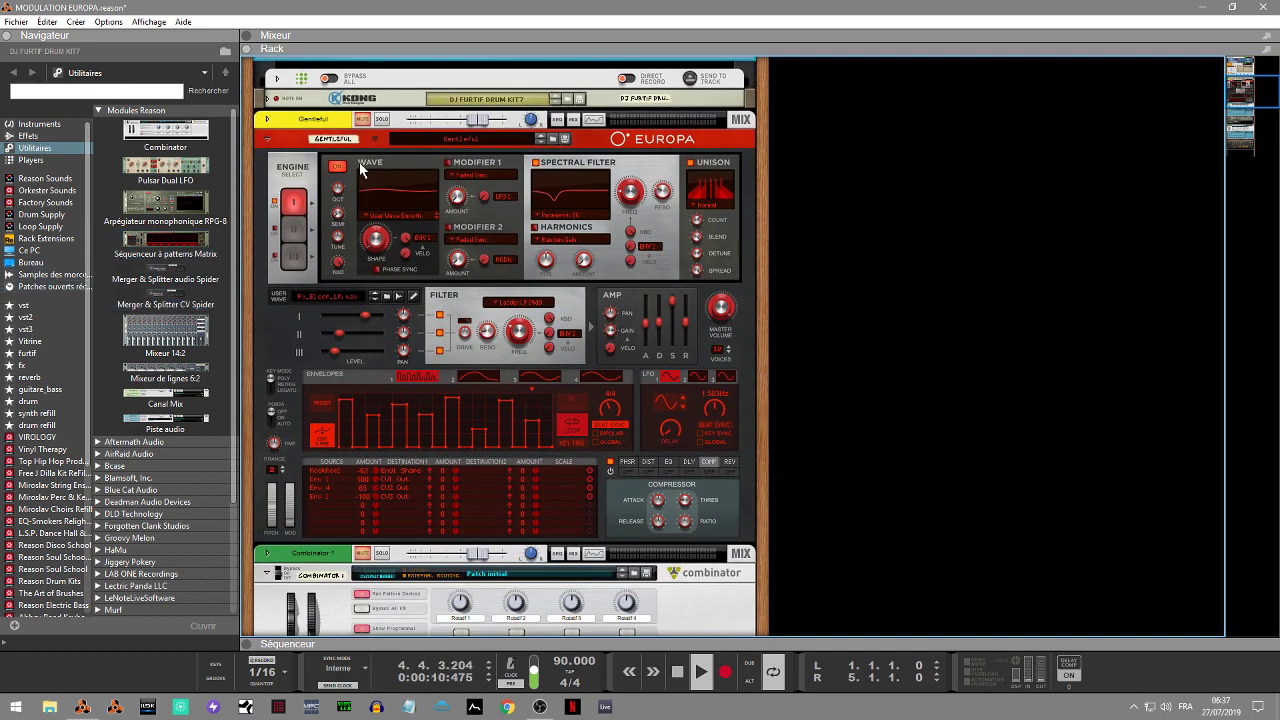
left_click(366, 119)
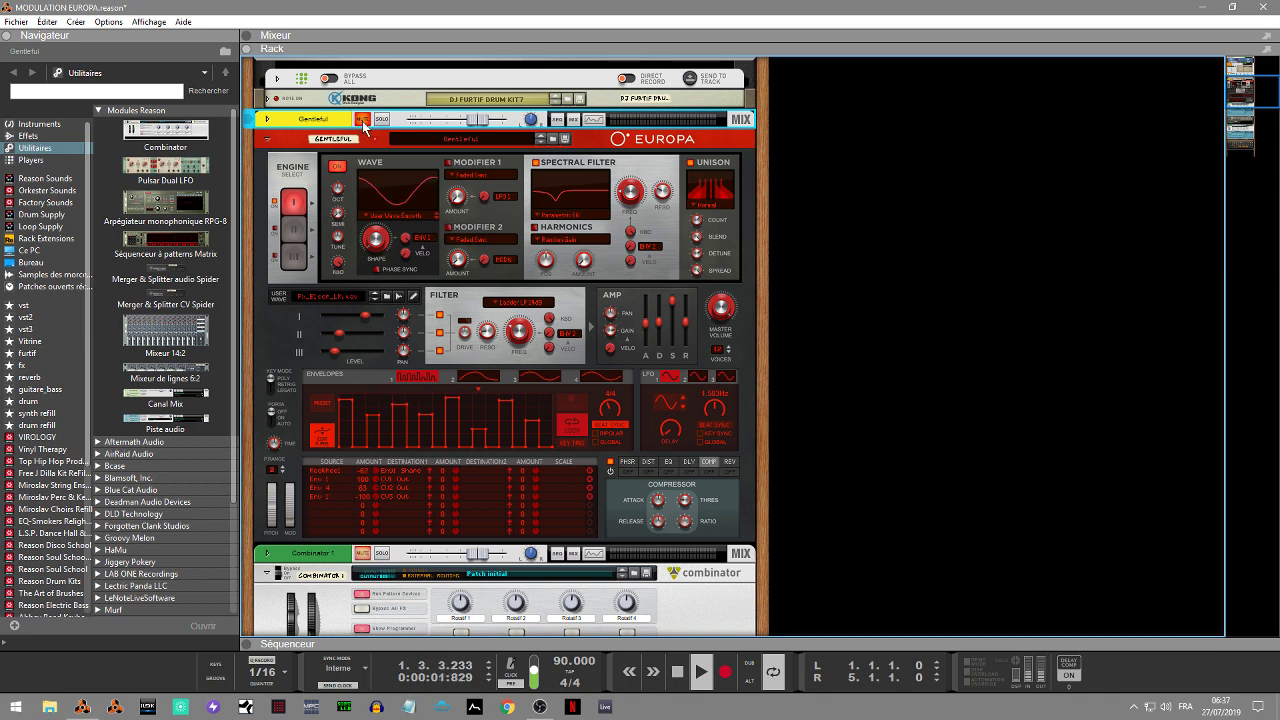
left_click(364, 120)
left_click(381, 121)
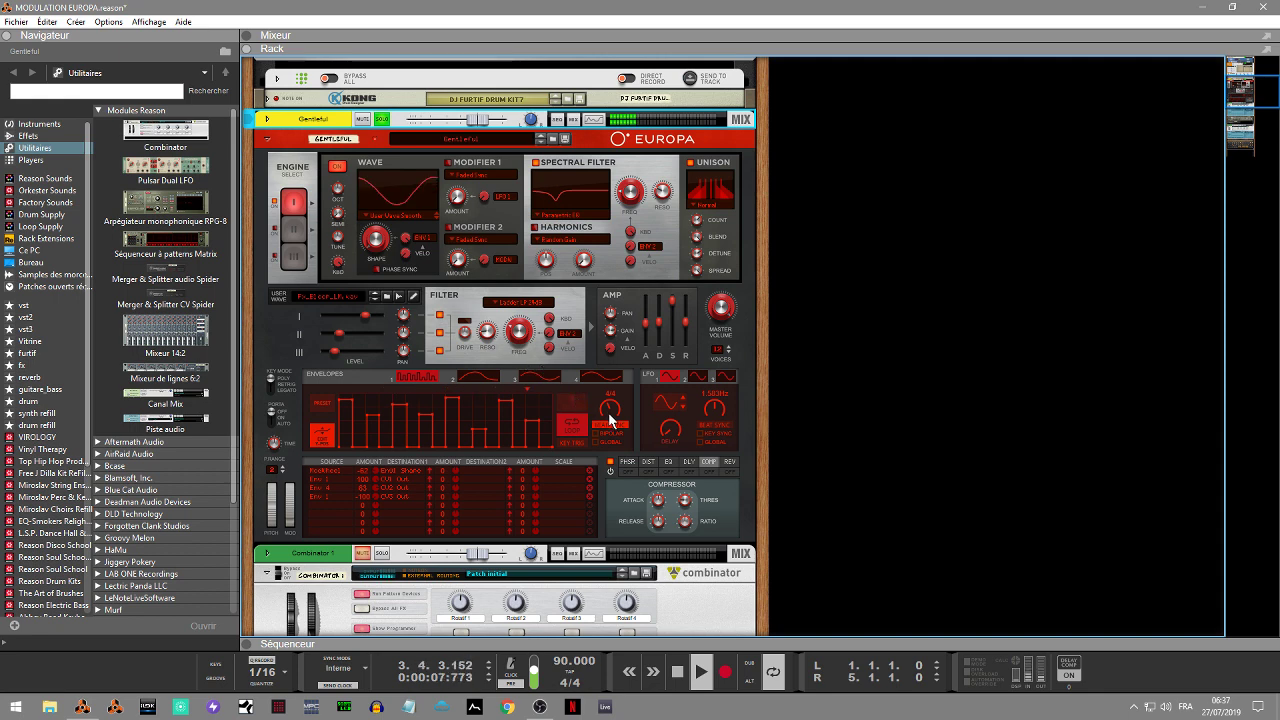
Try slower and faster synced rates such as 2/4 on Europa's envelope 1 with Gentleful soloed, and return it to 4/4.
left_click_drag(608, 414, 595, 386)
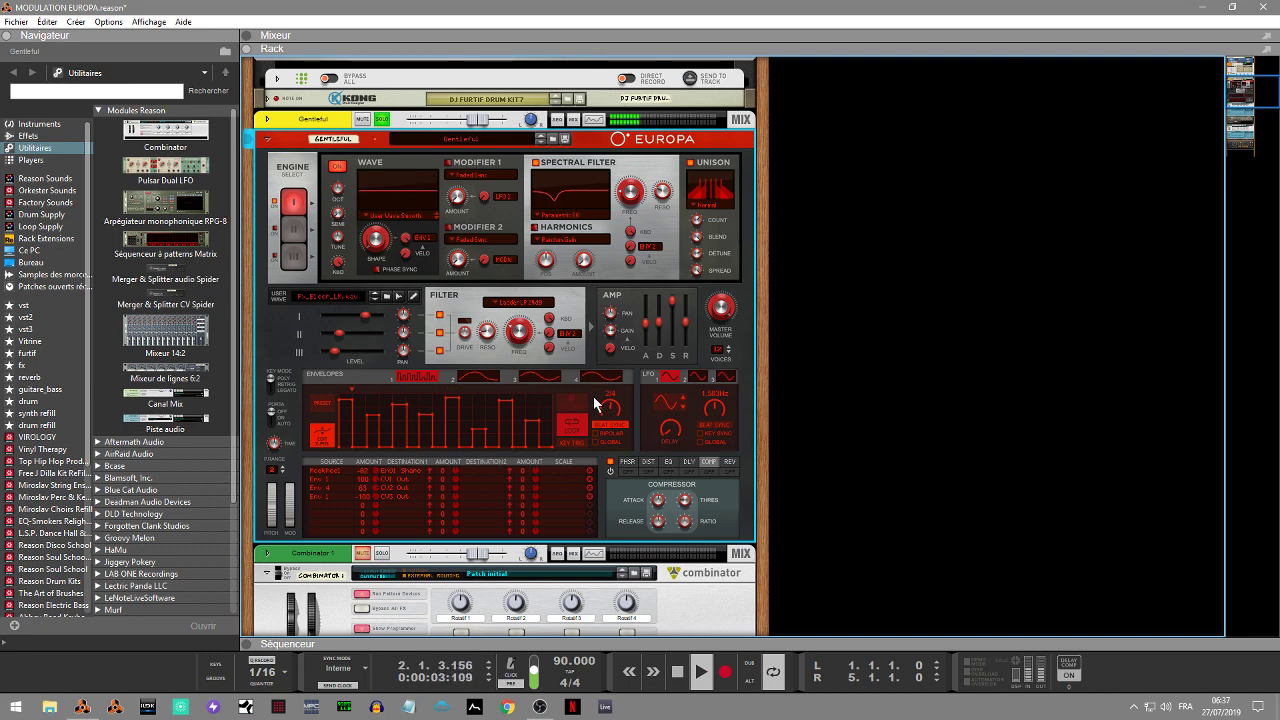
left_click(1254, 88)
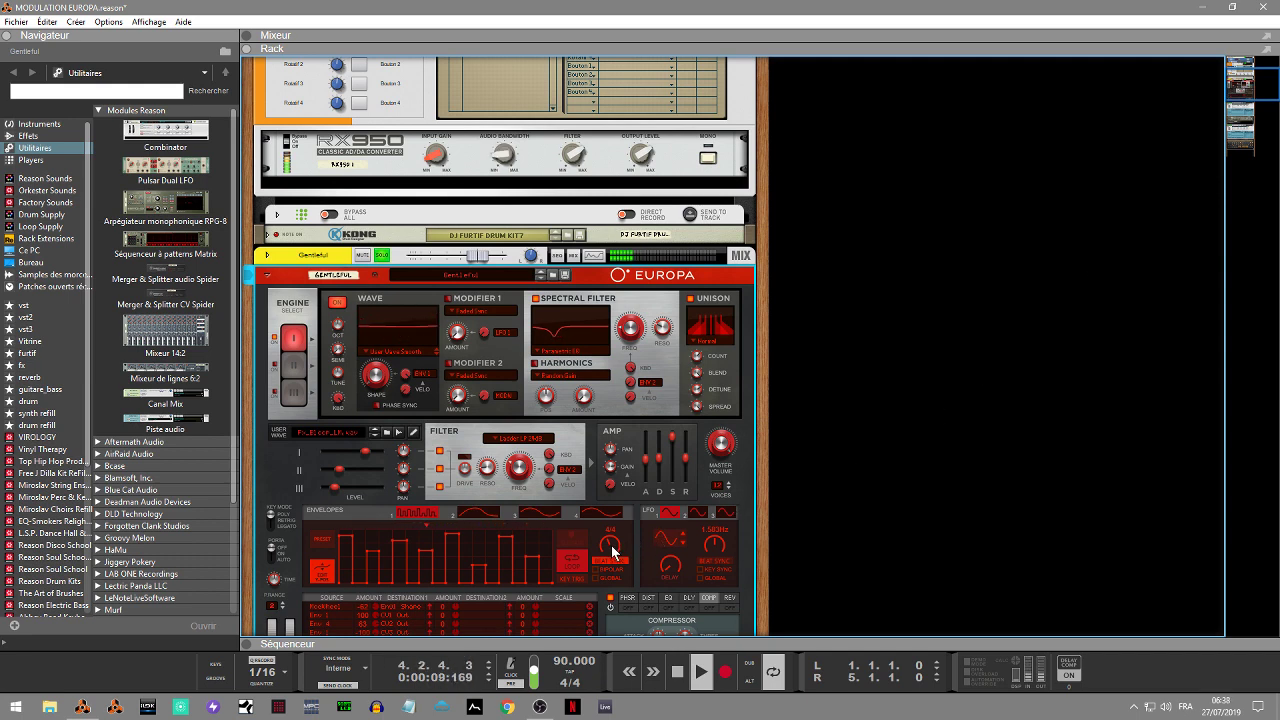
left_click_drag(607, 551, 606, 586)
mouse_move(606, 556)
left_mouse_down()
mouse_move(616, 538)
mouse_move(609, 546)
left_mouse_up()
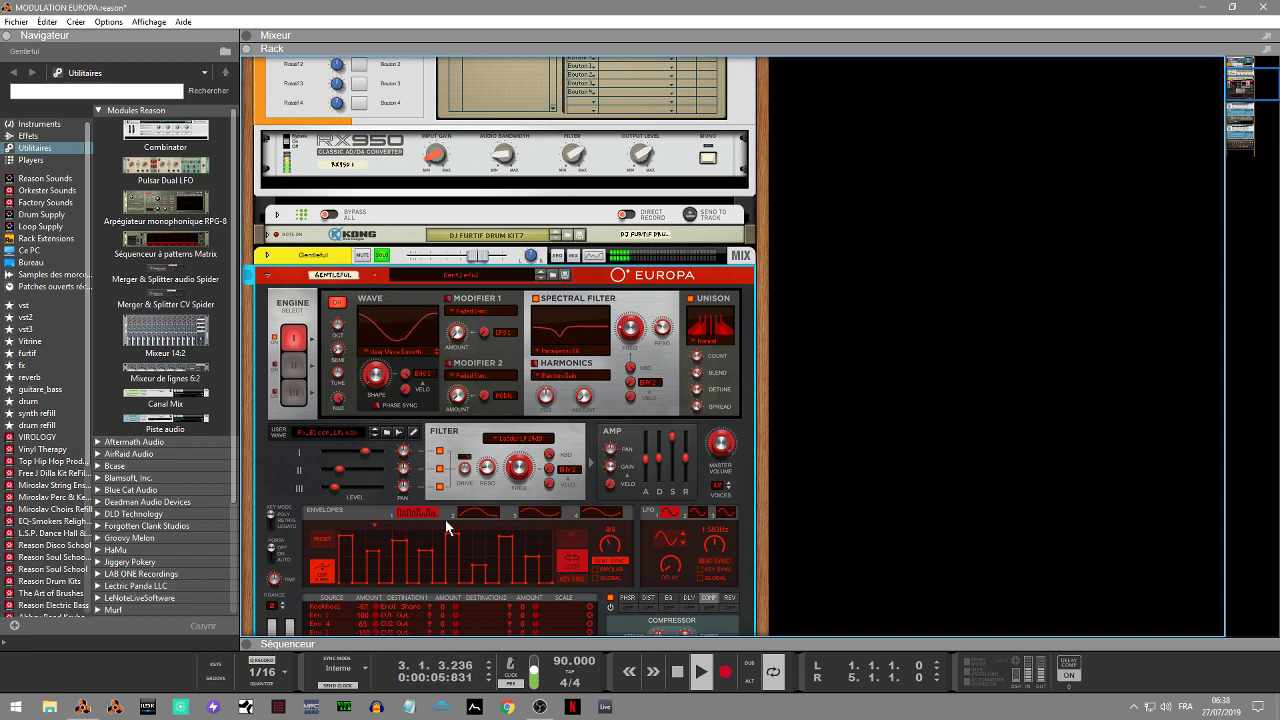
Try the dense random, falling sawtooth and stepped rise-and-fall preset curves on Europa's envelope 1.
left_click(322, 539)
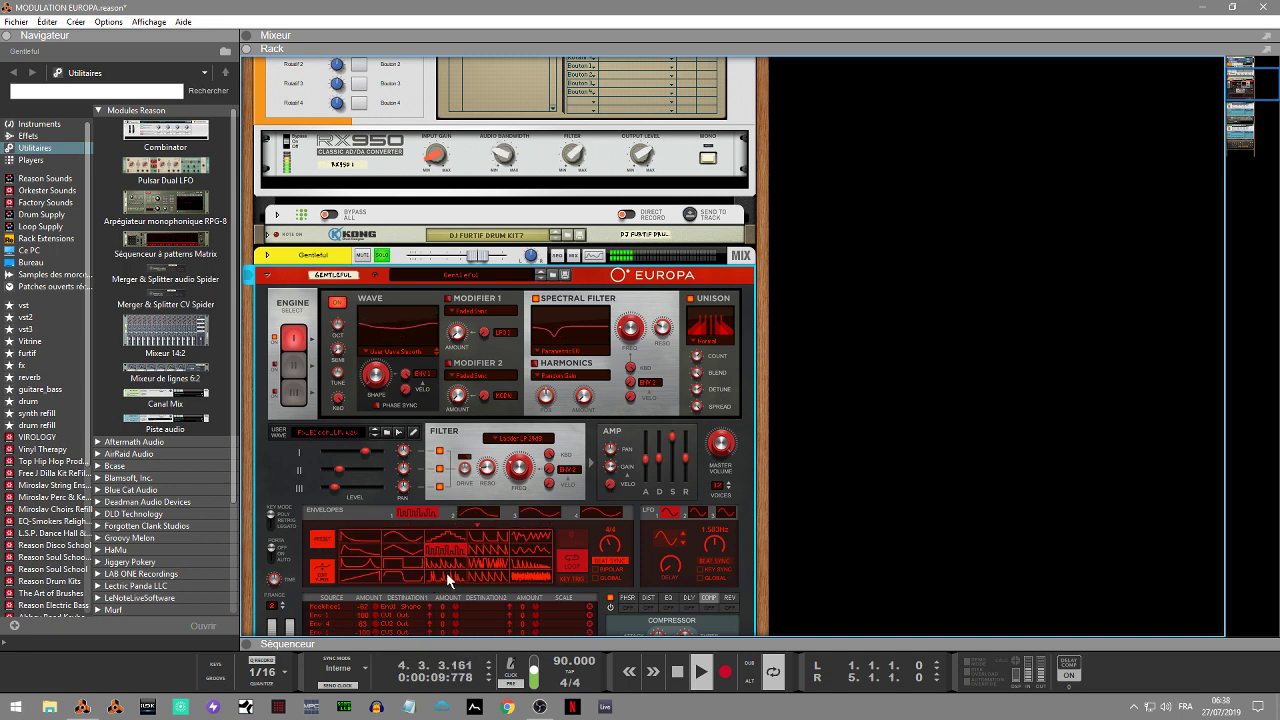
left_click(527, 573)
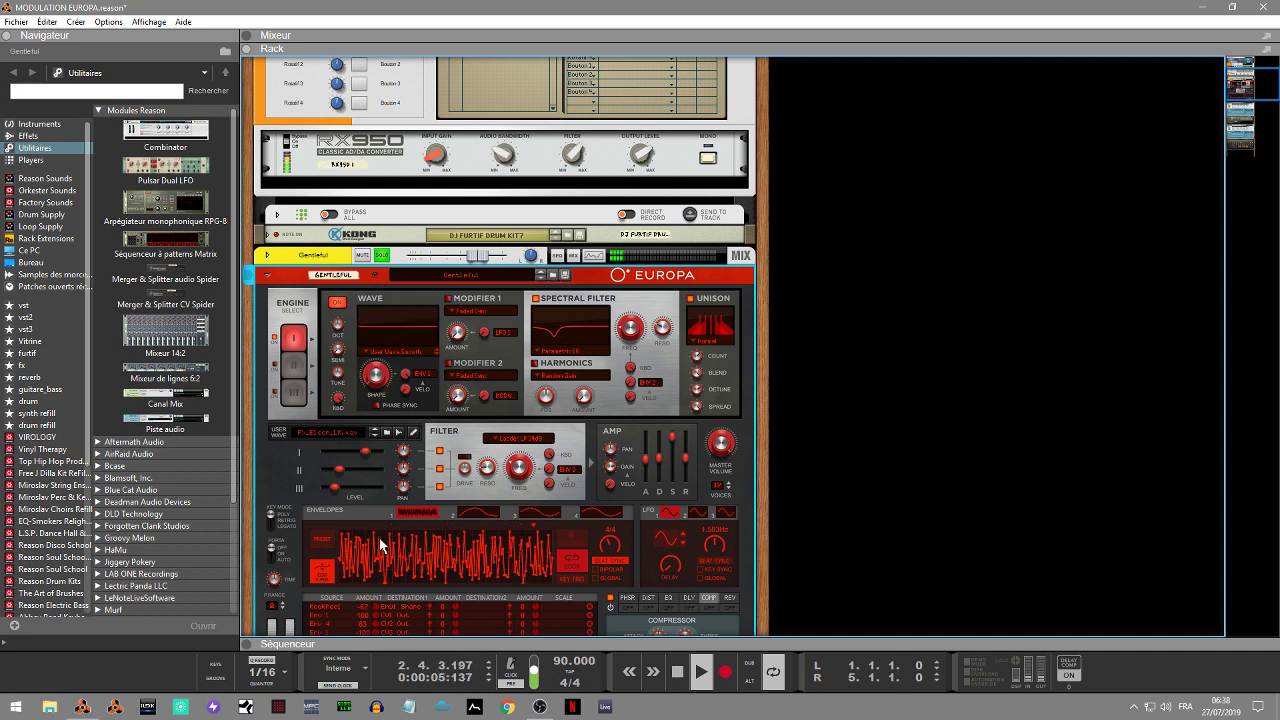
left_click(321, 545)
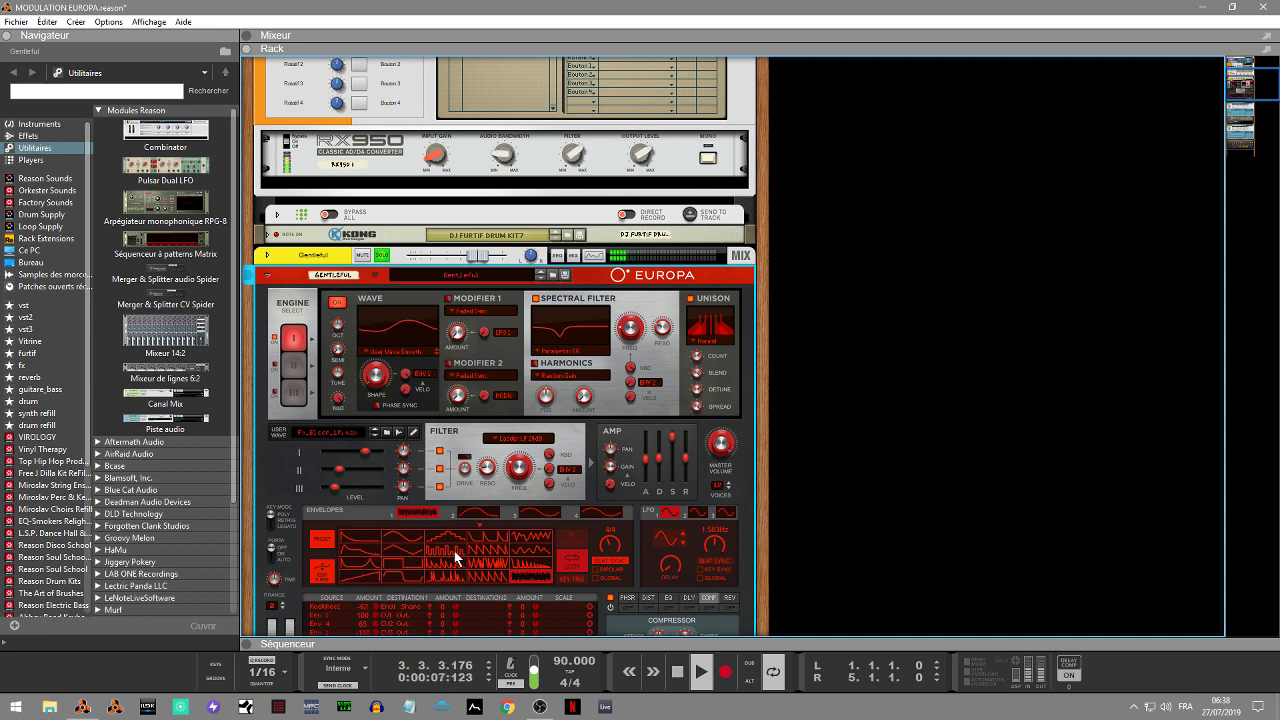
left_click(492, 553)
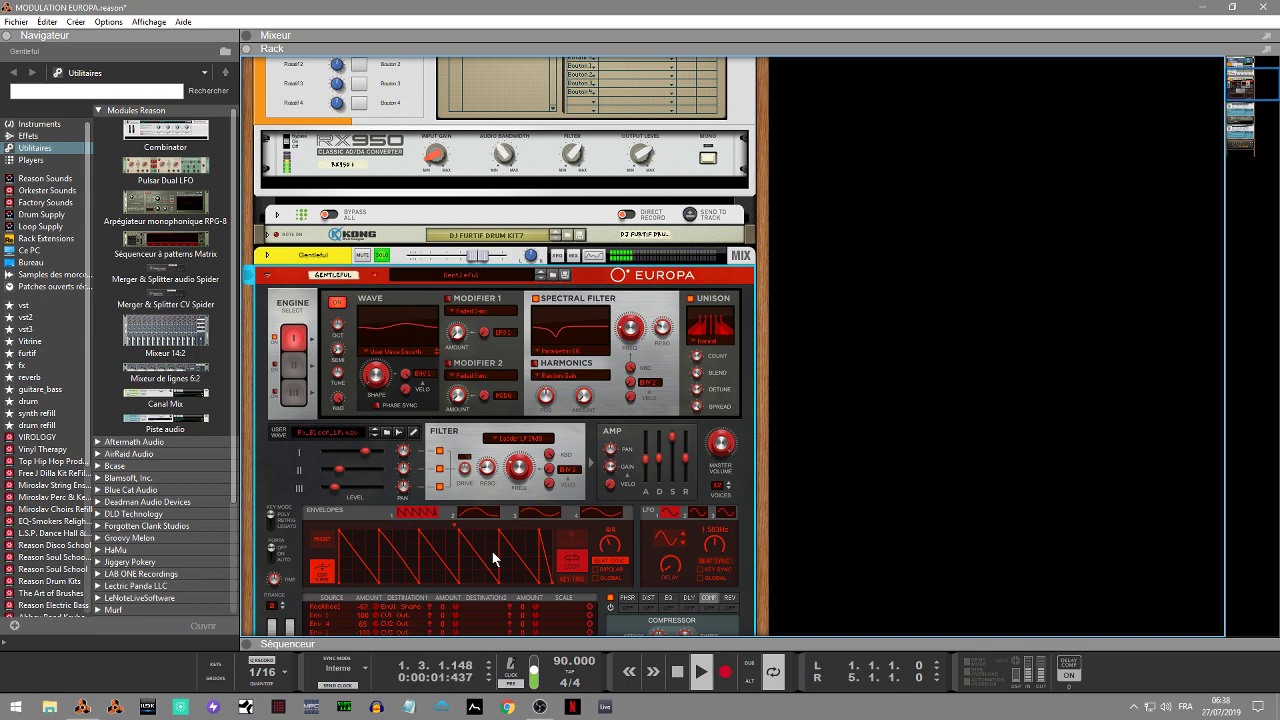
left_click(320, 541)
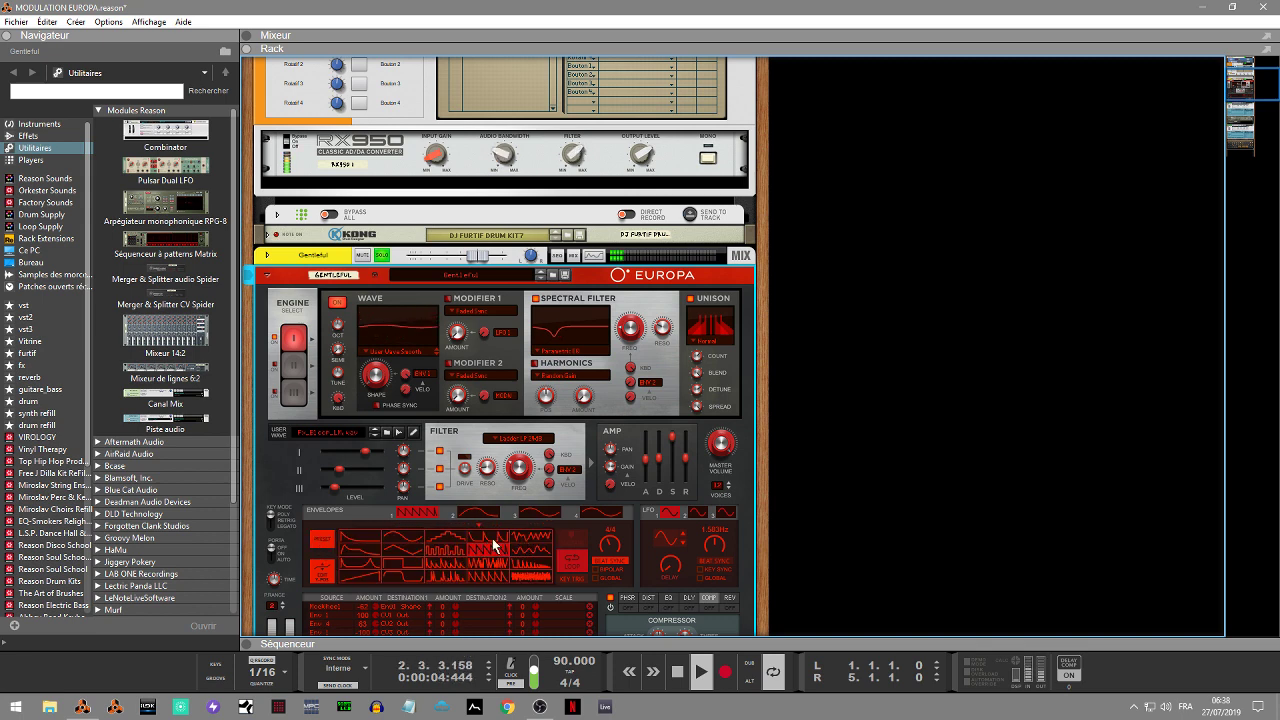
left_click(457, 539)
left_click(457, 539)
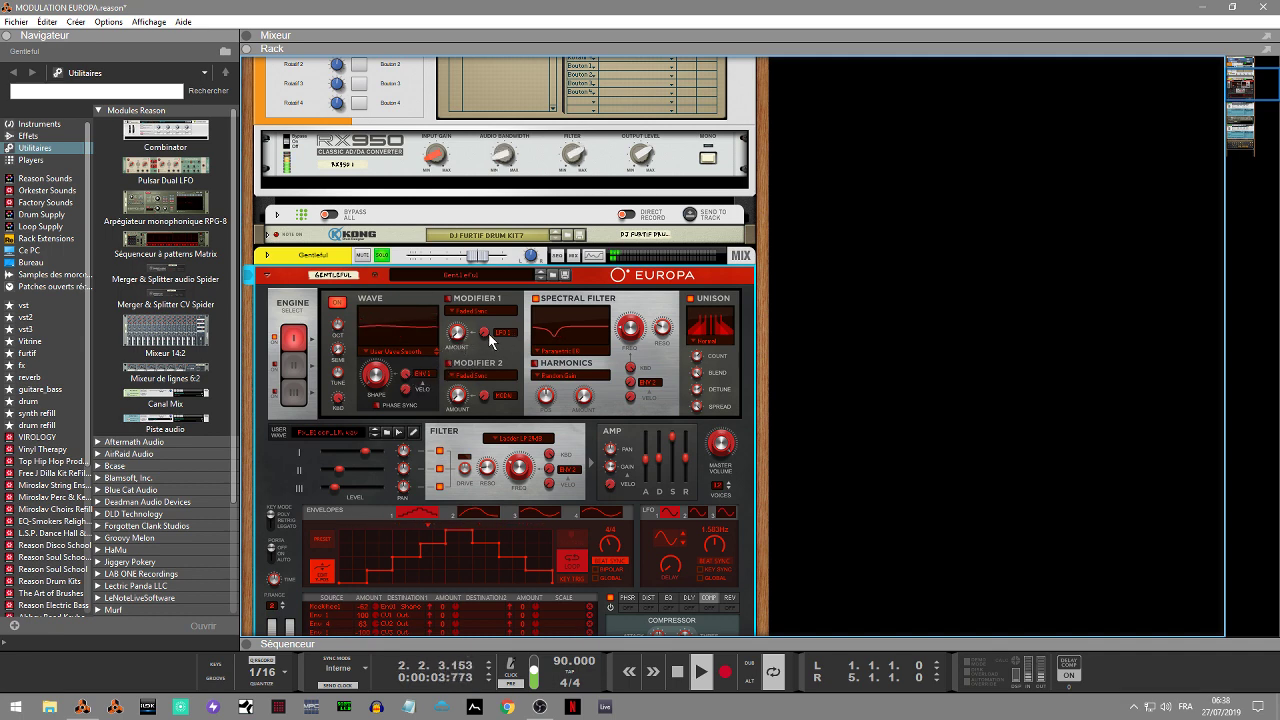
Turn on engine 1's Modifier 1 and adjust its LFO modulation depth and its amount.
left_click_drag(485, 333, 484, 298)
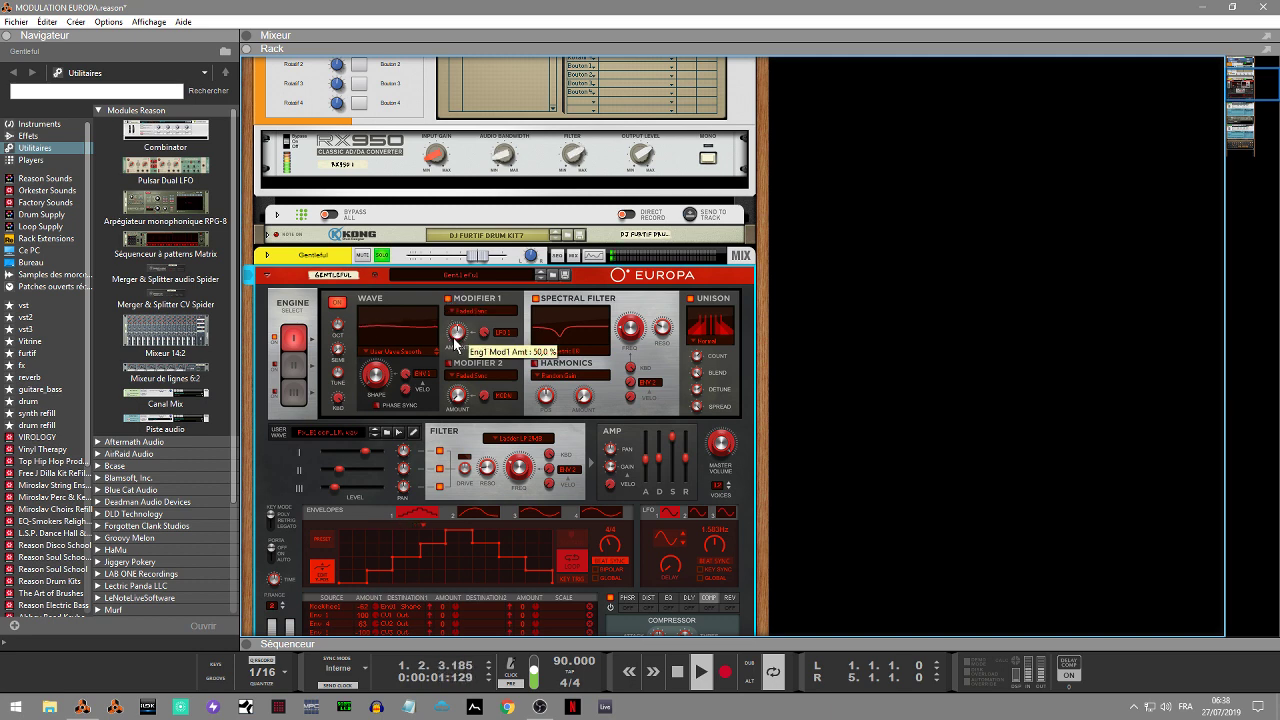
left_click_drag(457, 342, 489, 402)
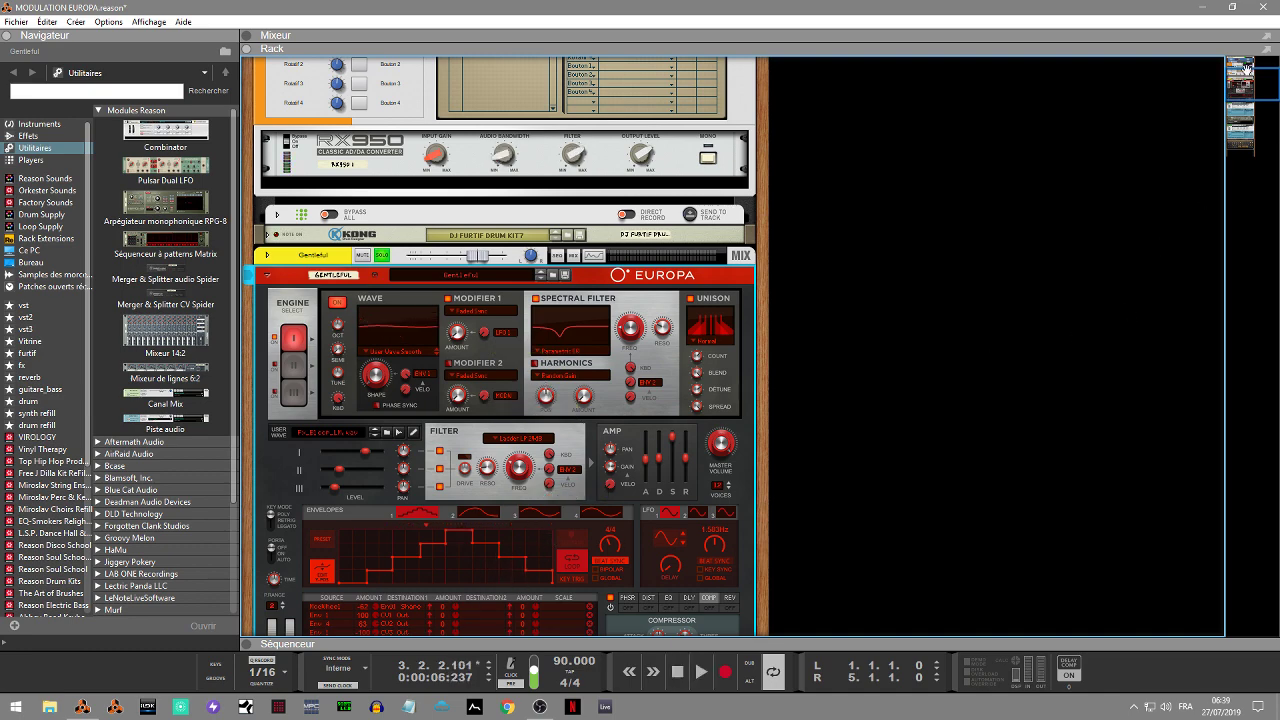
Set Europa's fifth modulation row to the source Envelope 1 with Engine 1 Pitch as its first destination.
scroll(450, 453, "down", 5)
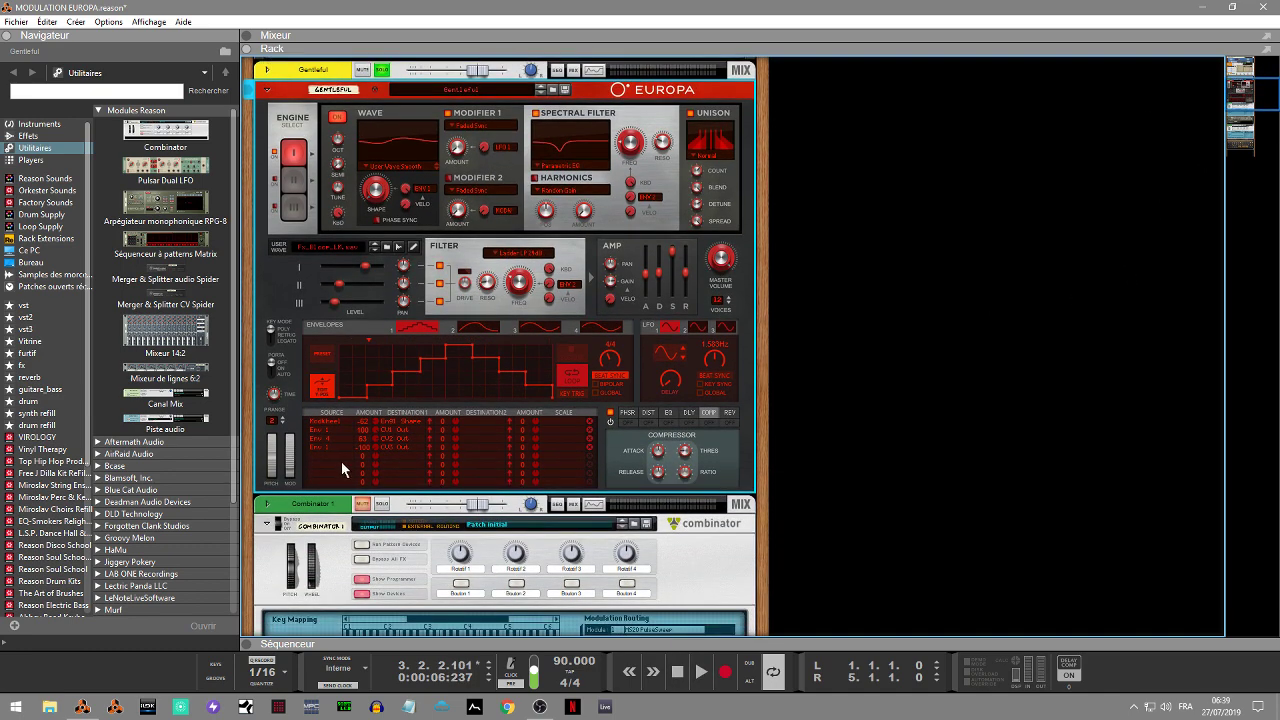
left_click(340, 459)
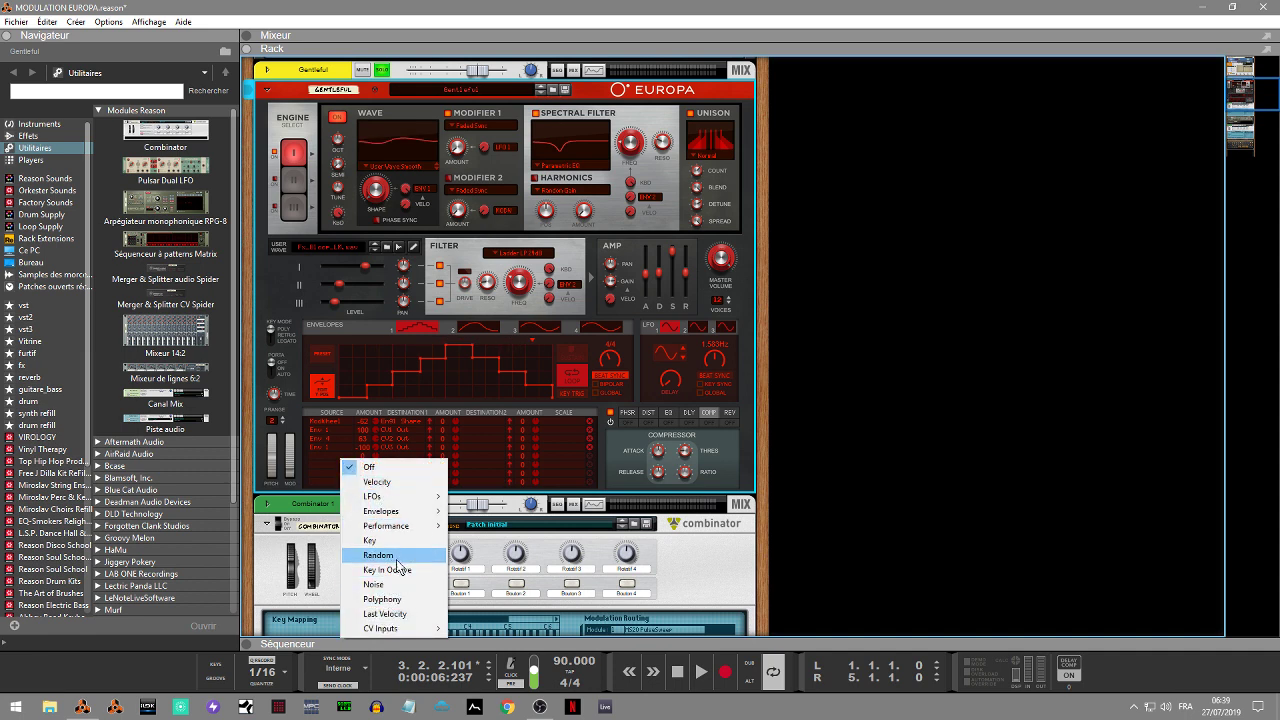
mouse_move(412, 528)
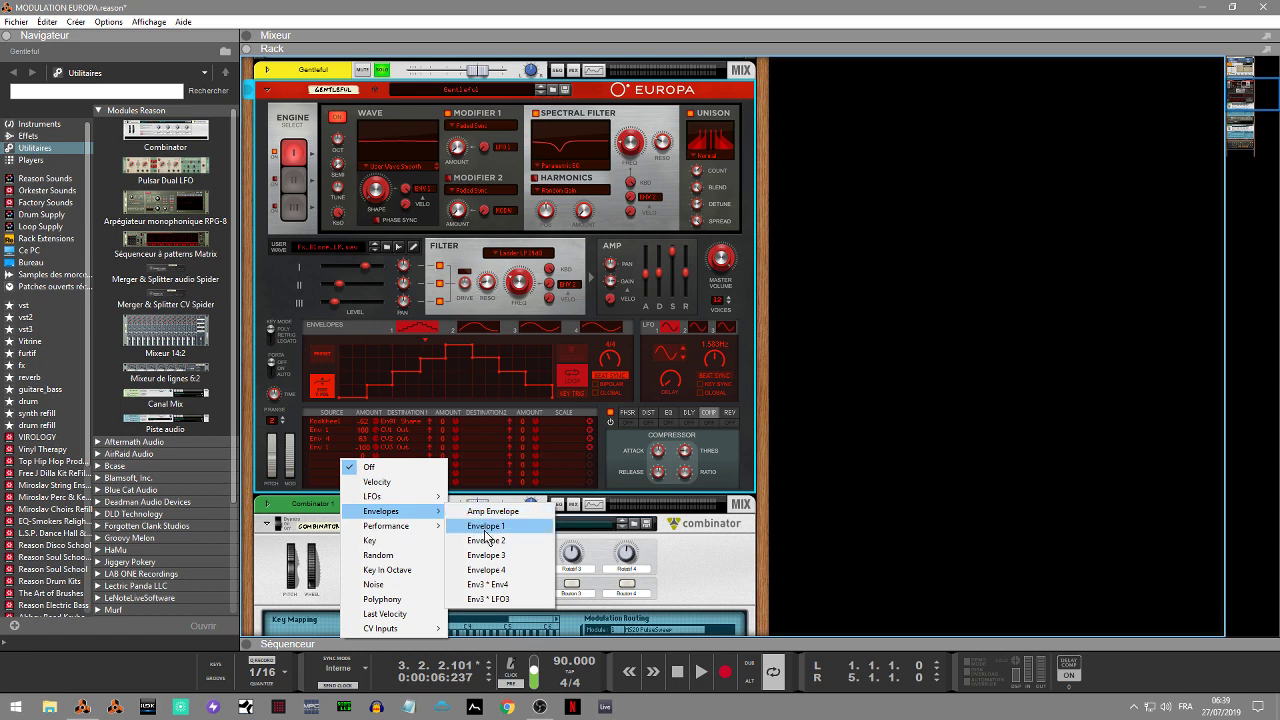
left_click(484, 527)
left_click(397, 453)
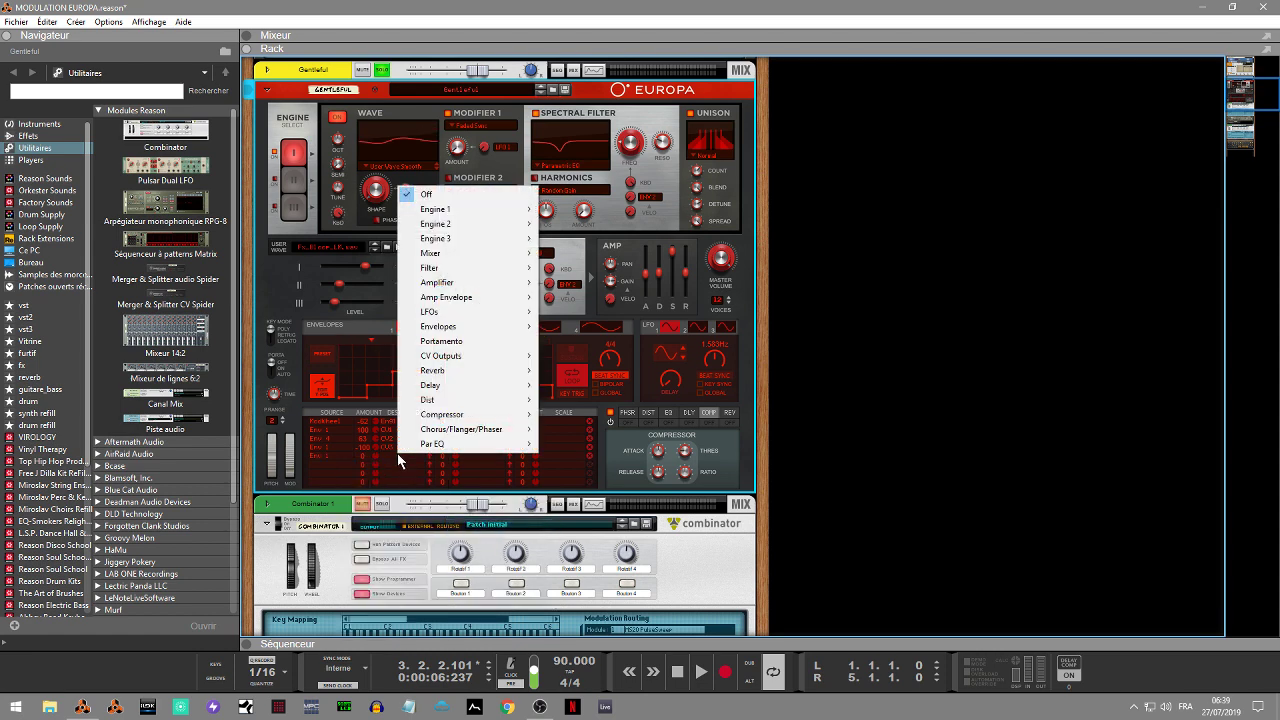
mouse_move(478, 218)
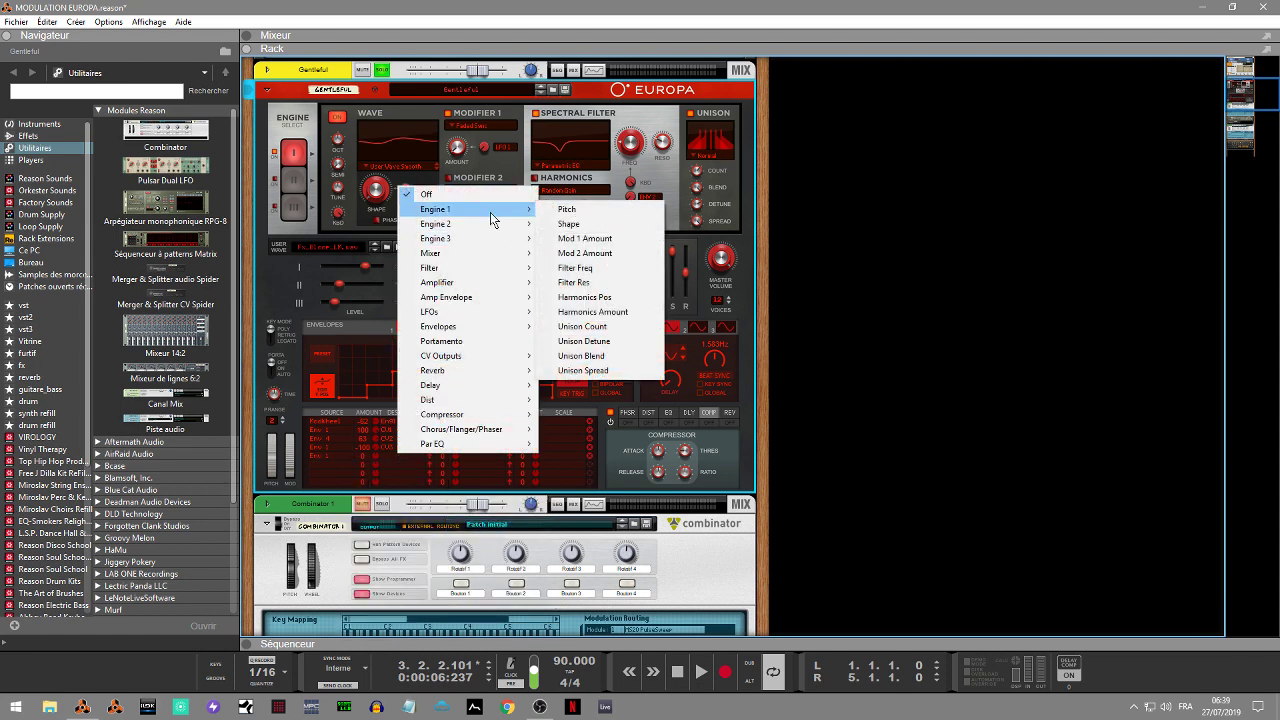
left_click(567, 210)
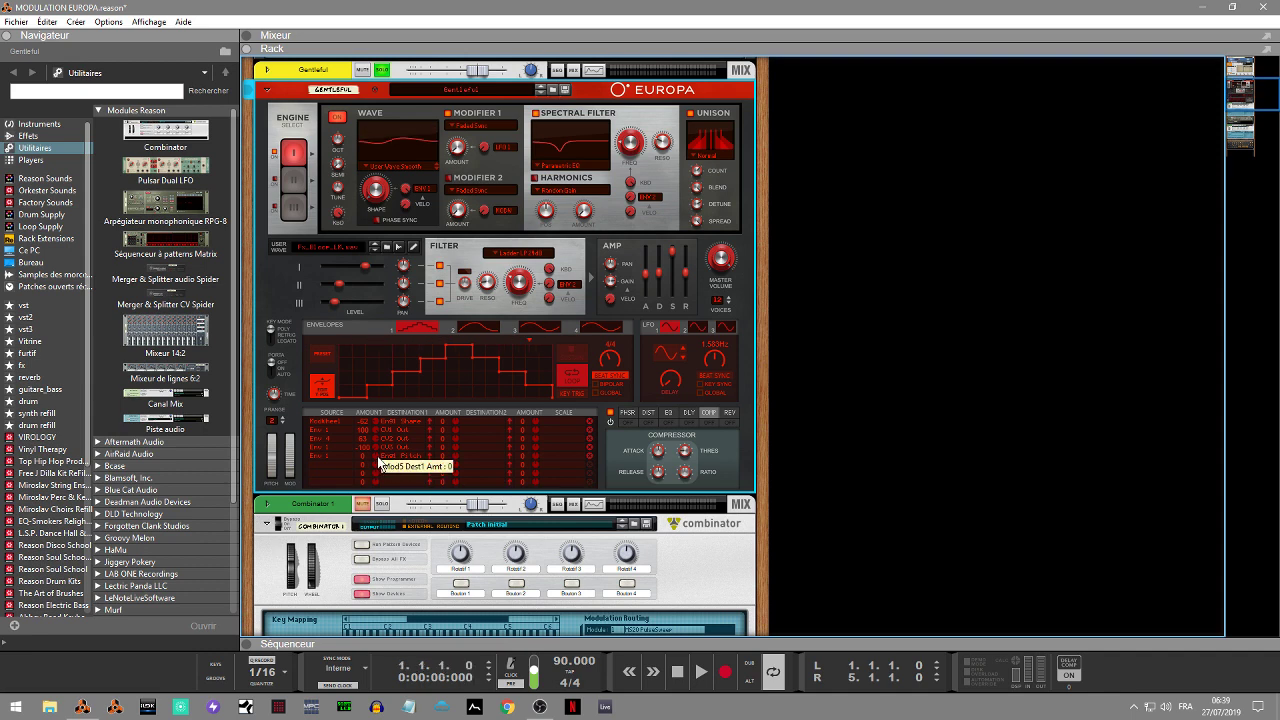
Play the loop, raise the fifth row's pitch amount to 75, and readjust it using an uneven stepped preset curve on envelope 1.
key("space")
left_click_drag(376, 459, 374, 430)
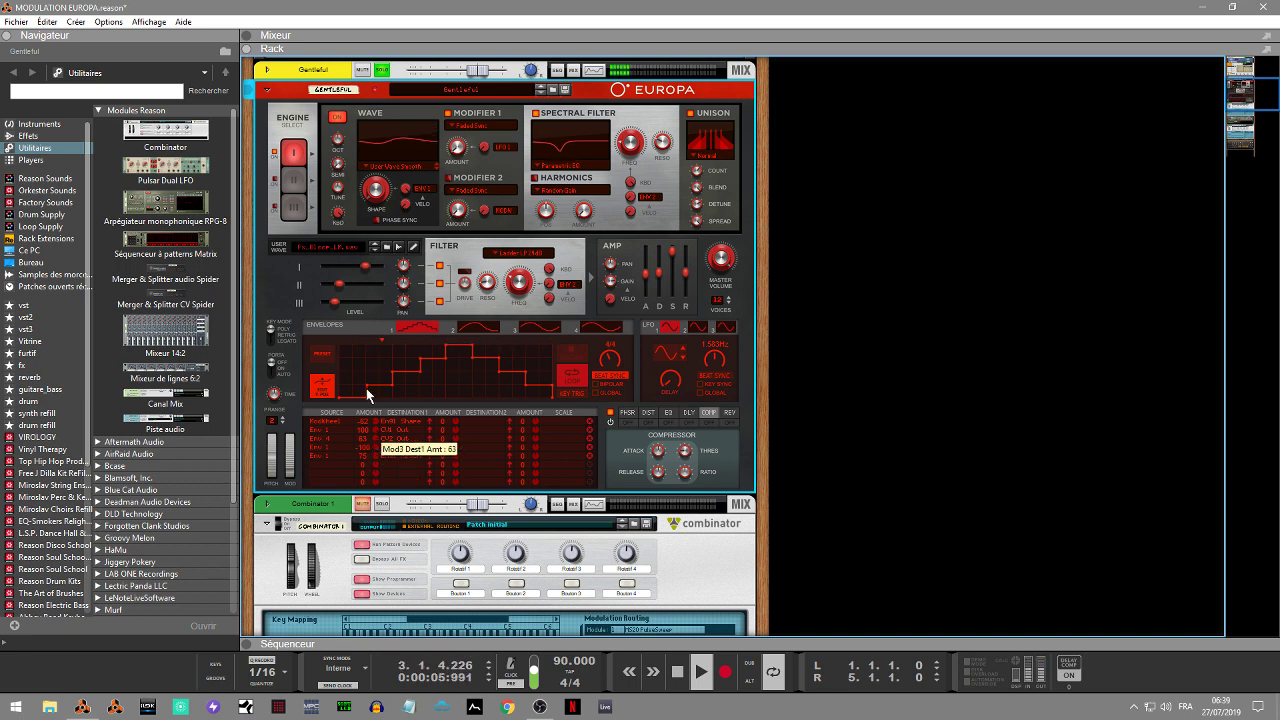
left_click(323, 355)
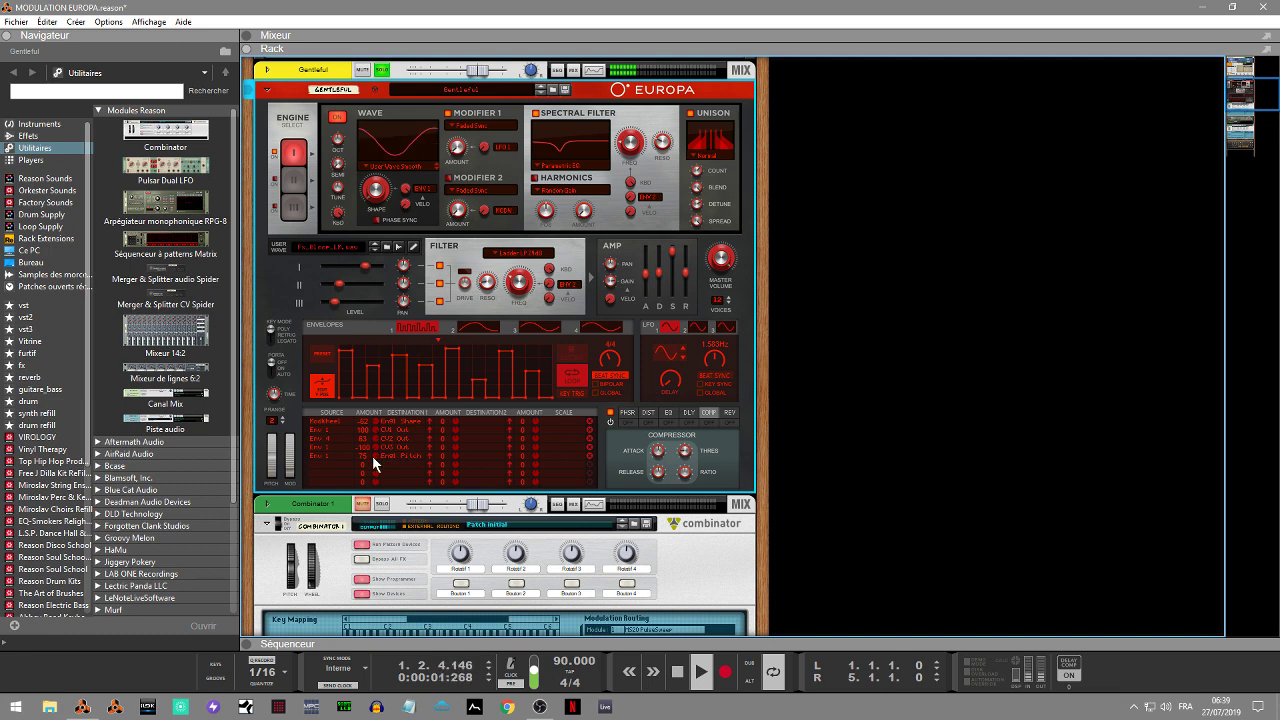
left_click_drag(372, 455, 364, 424)
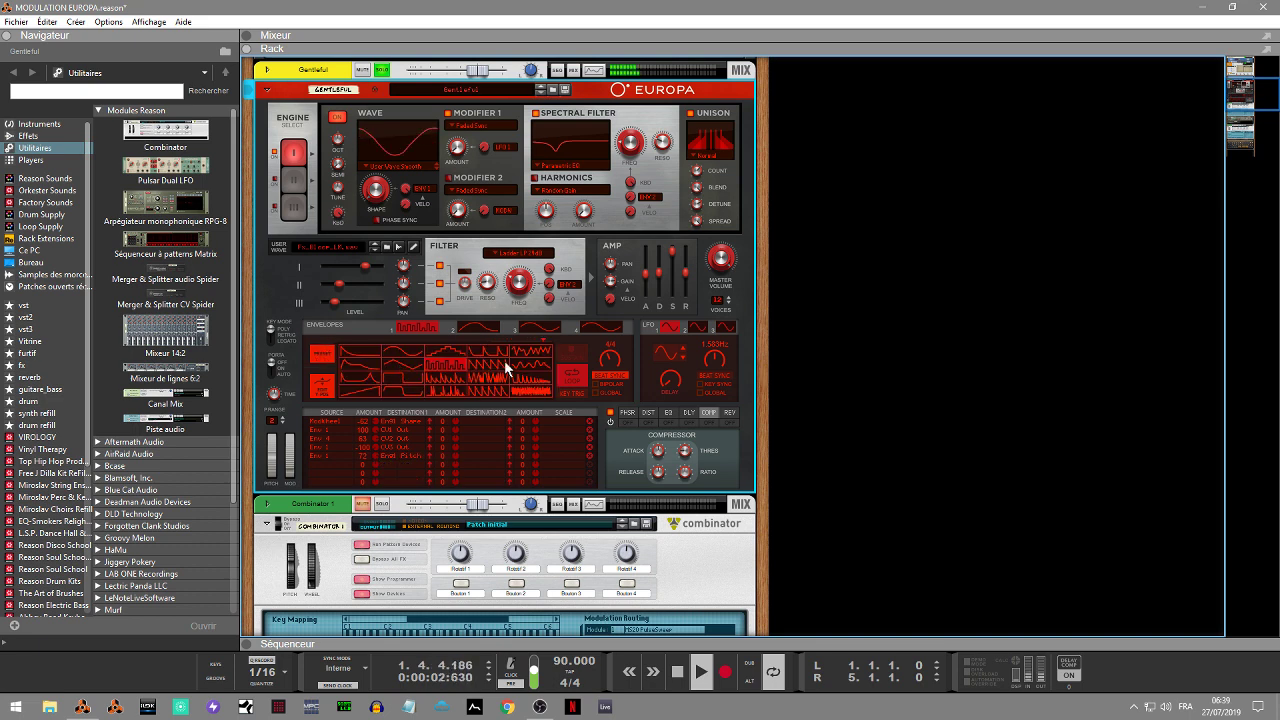
Apply the preset curve with three repeating decays to envelope 1 and set the fifth row's pitch amount to 100.
left_click(494, 350)
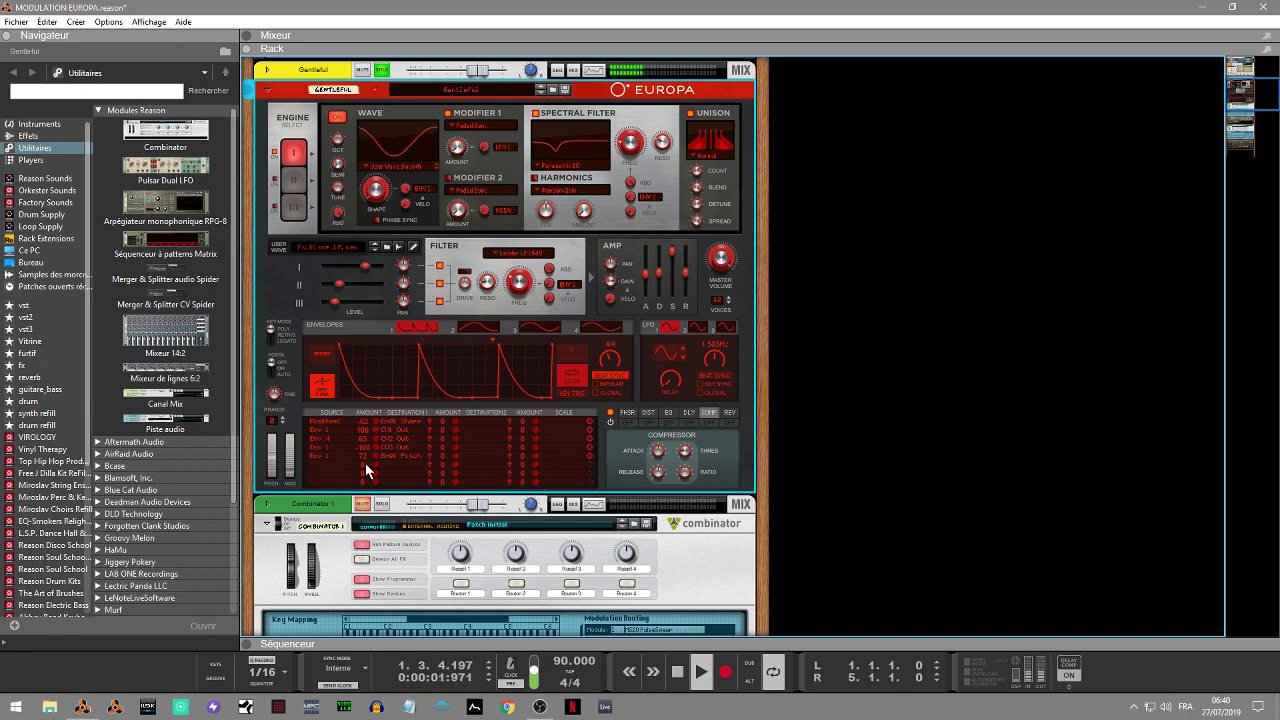
left_click_drag(374, 465, 380, 449)
left_click_drag(376, 462, 375, 486)
left_click_drag(369, 463, 372, 459)
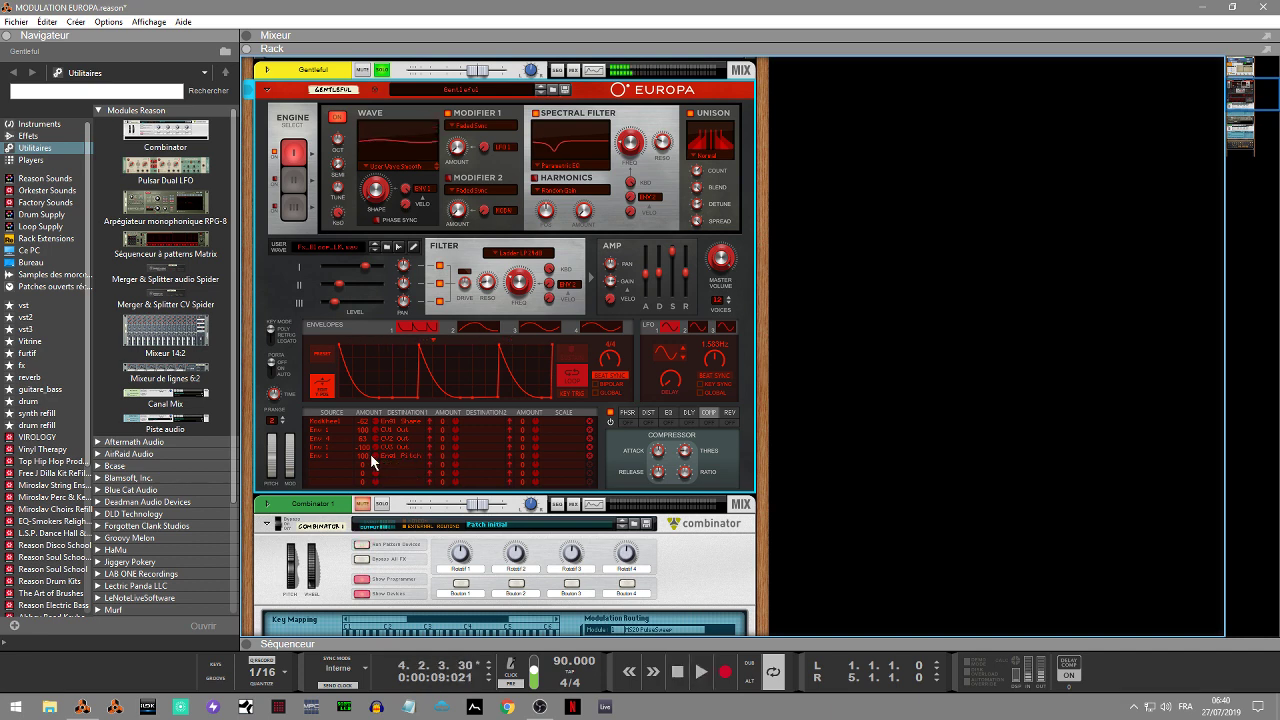
Set the fifth modulation row's first destination to Reverb Amount and display Europa's reverb effect settings.
left_click(382, 457)
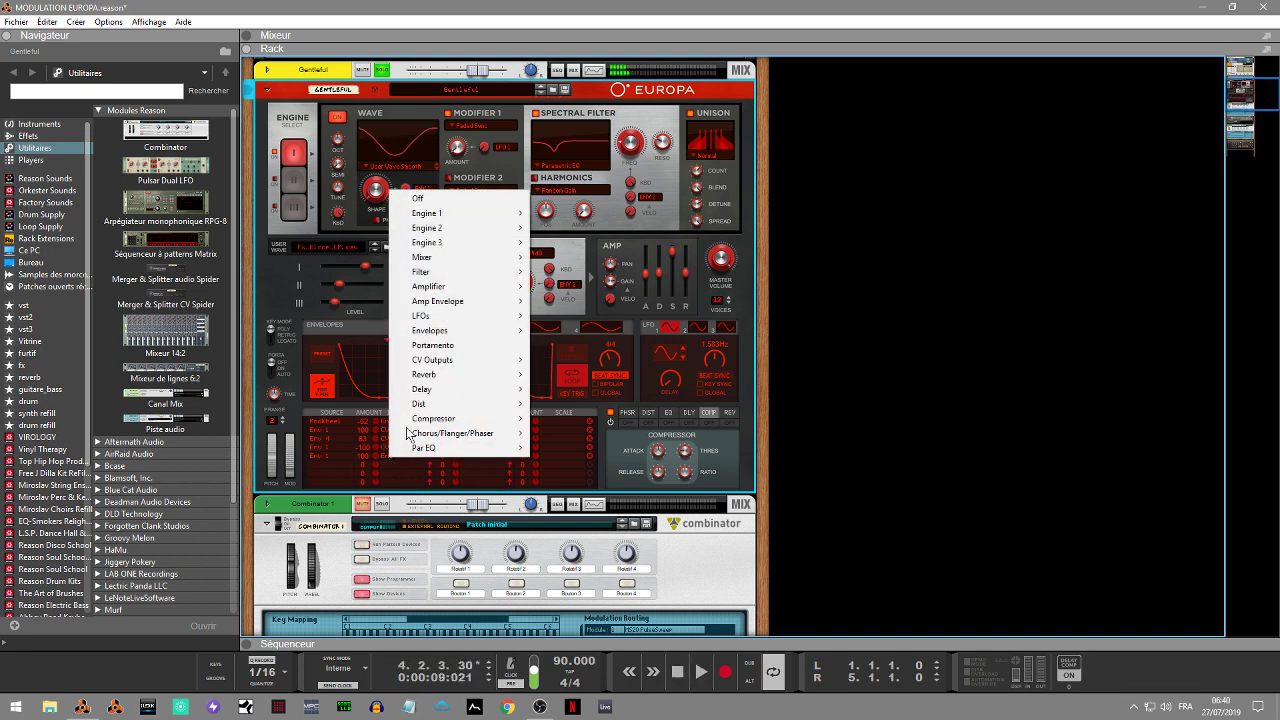
mouse_move(476, 219)
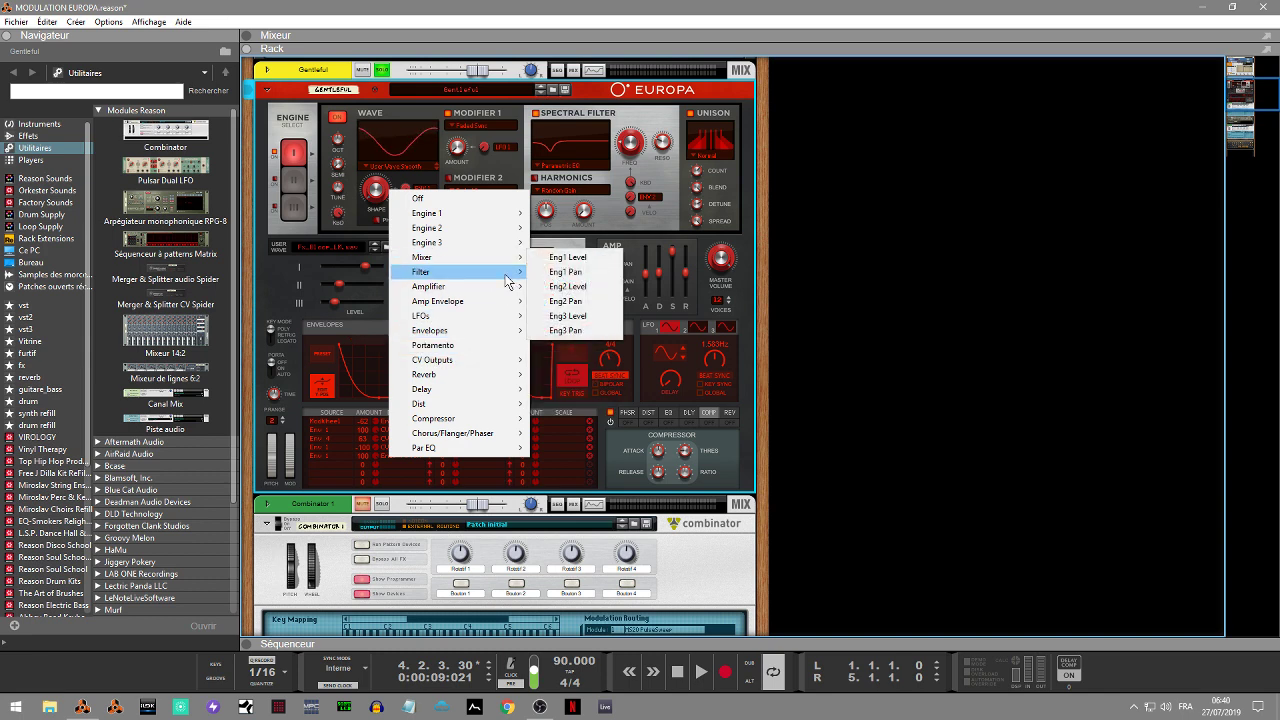
mouse_move(508, 274)
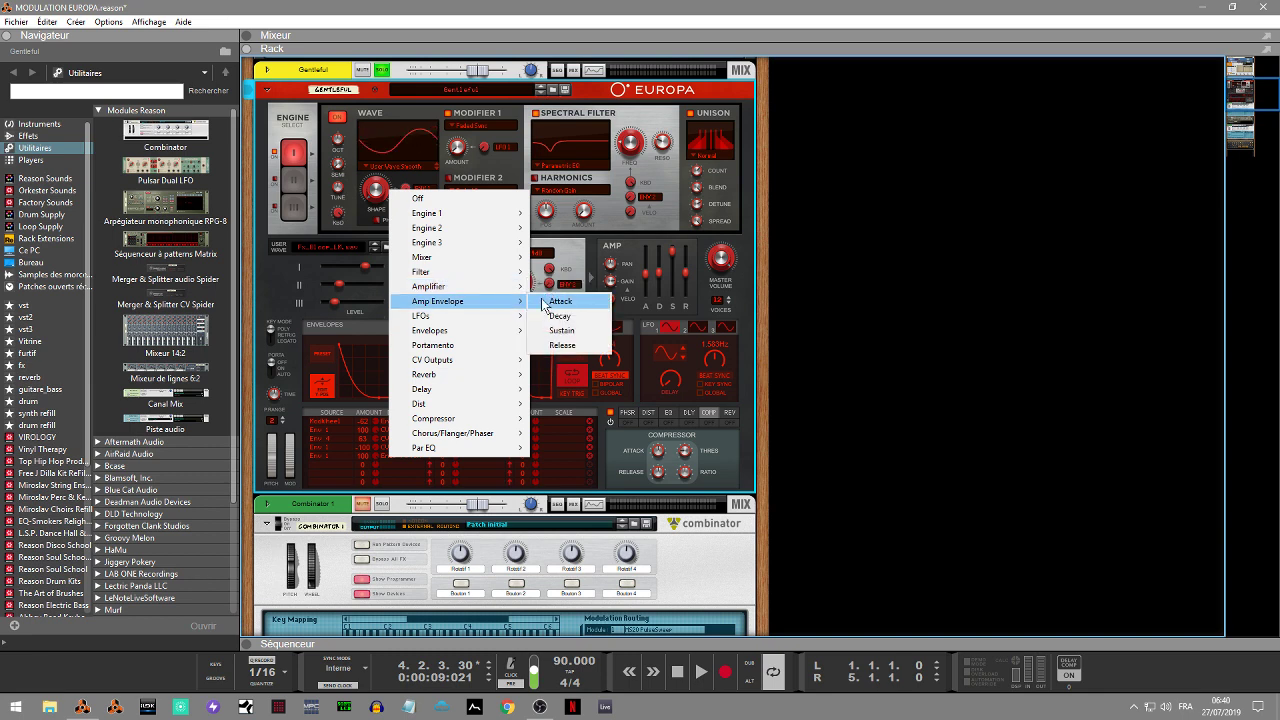
mouse_move(510, 331)
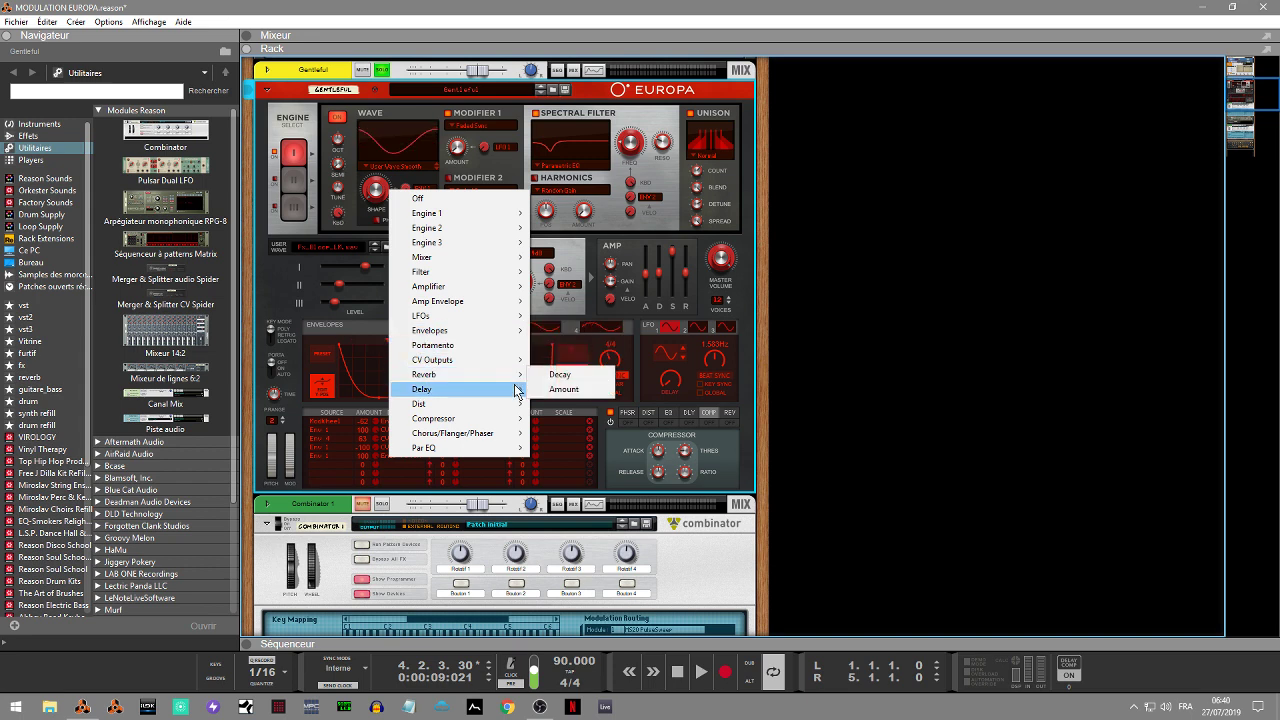
mouse_move(515, 402)
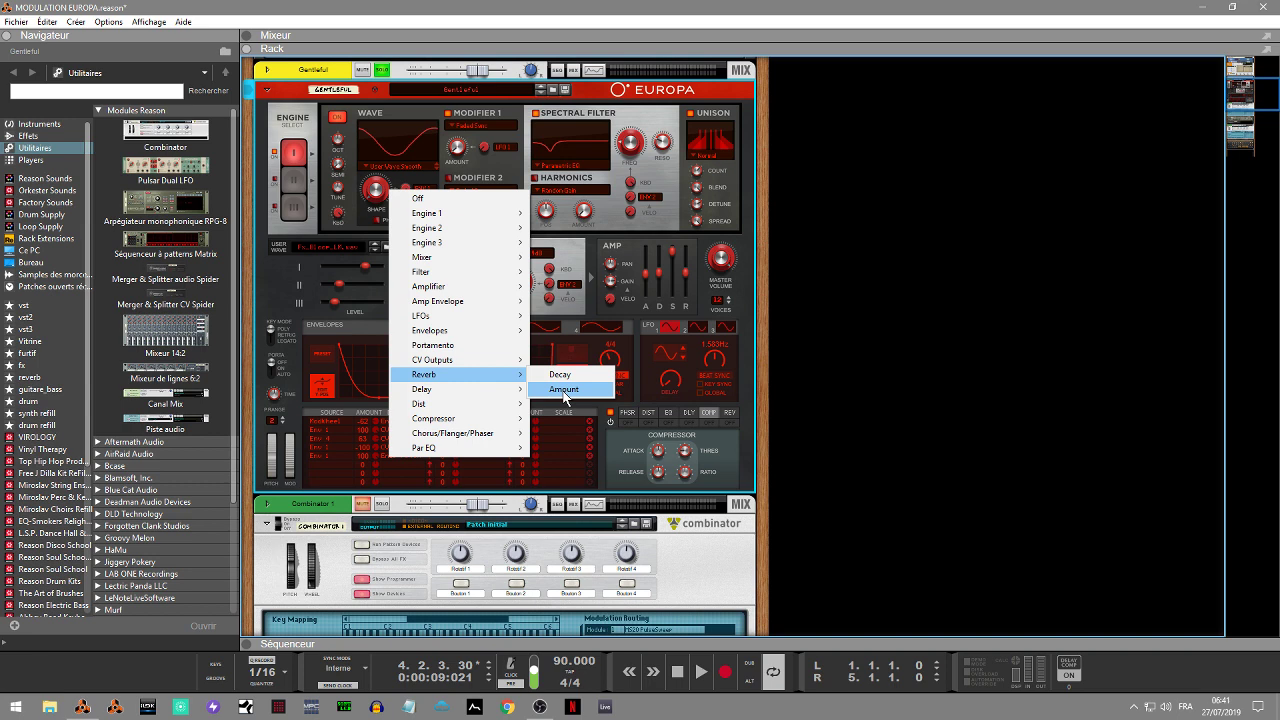
left_click(563, 390)
left_click(732, 415)
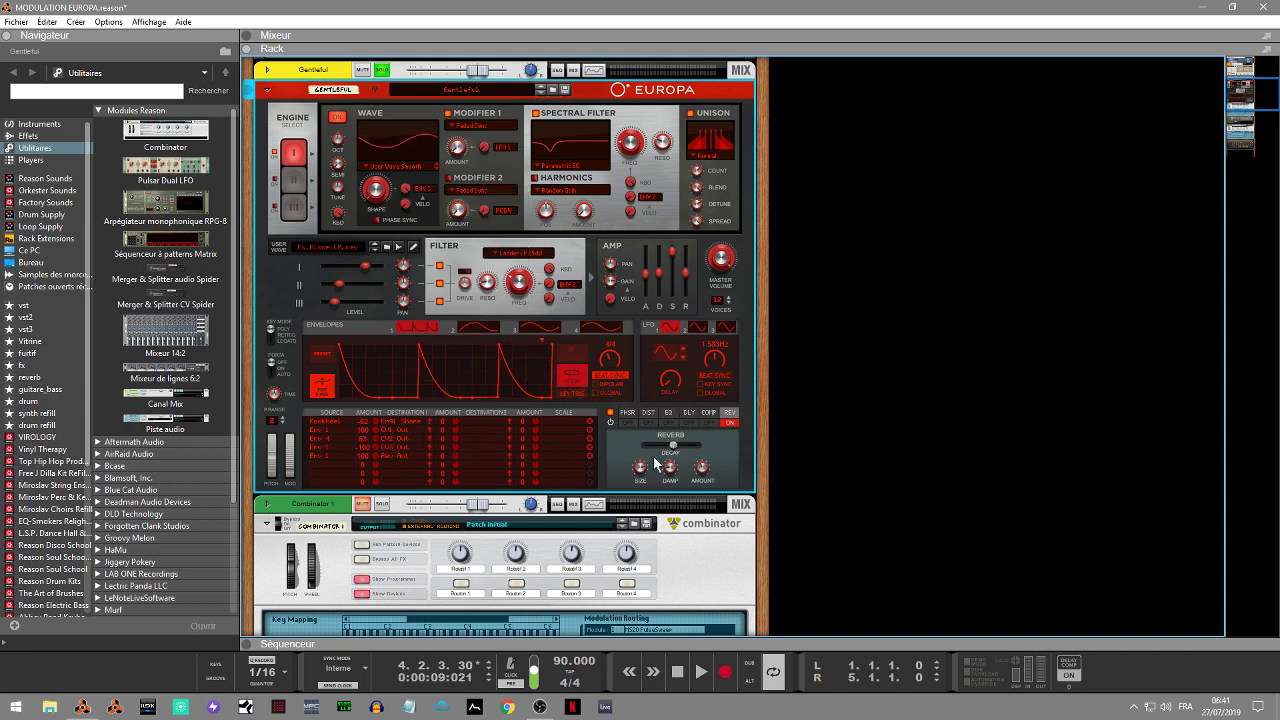
Play the loop, try Reverb Decay as the fifth row's destination, and return the destination to Reverb Amount.
key("space")
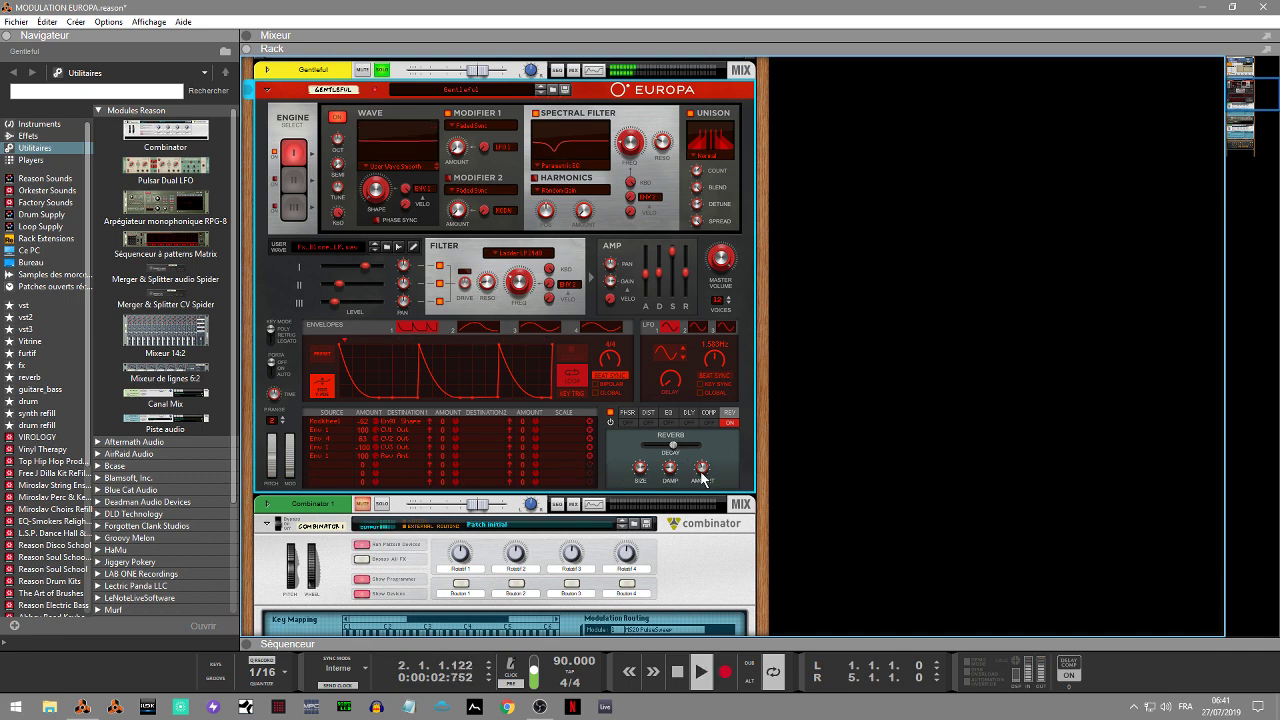
mouse_move(702, 476)
left_click(403, 456)
mouse_move(500, 391)
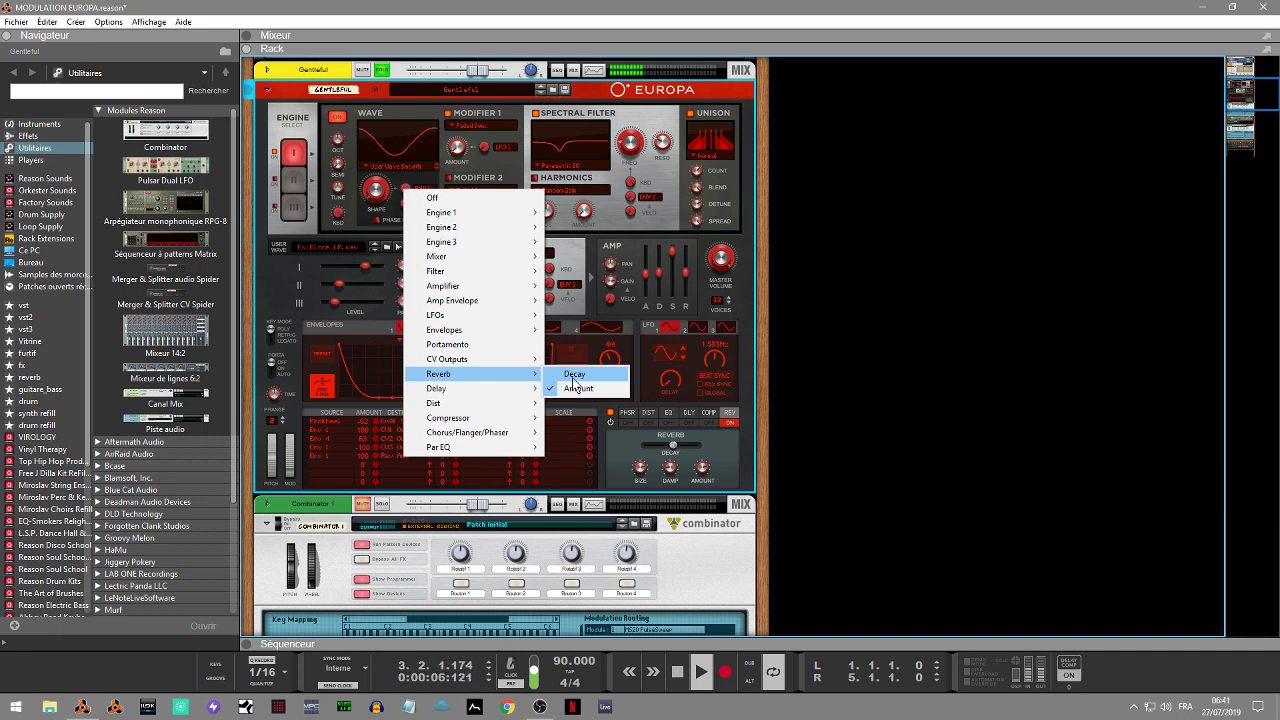
left_click(578, 387)
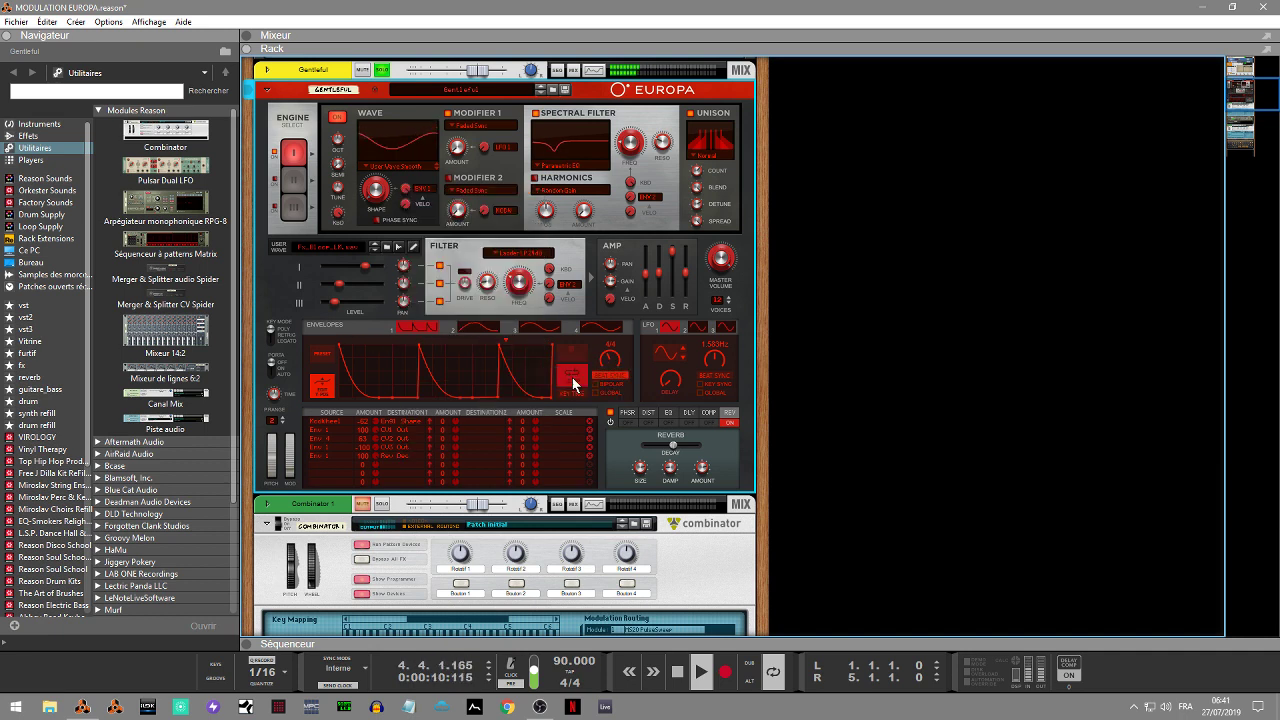
left_click(394, 458)
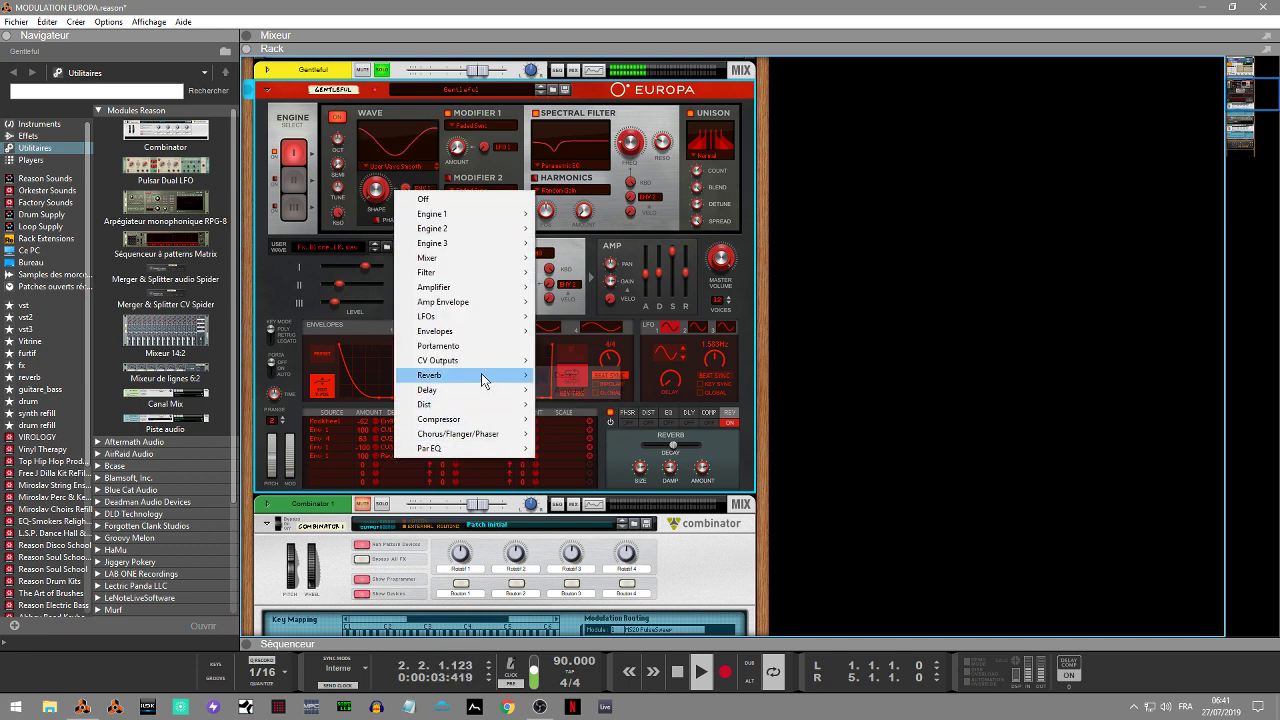
mouse_move(481, 375)
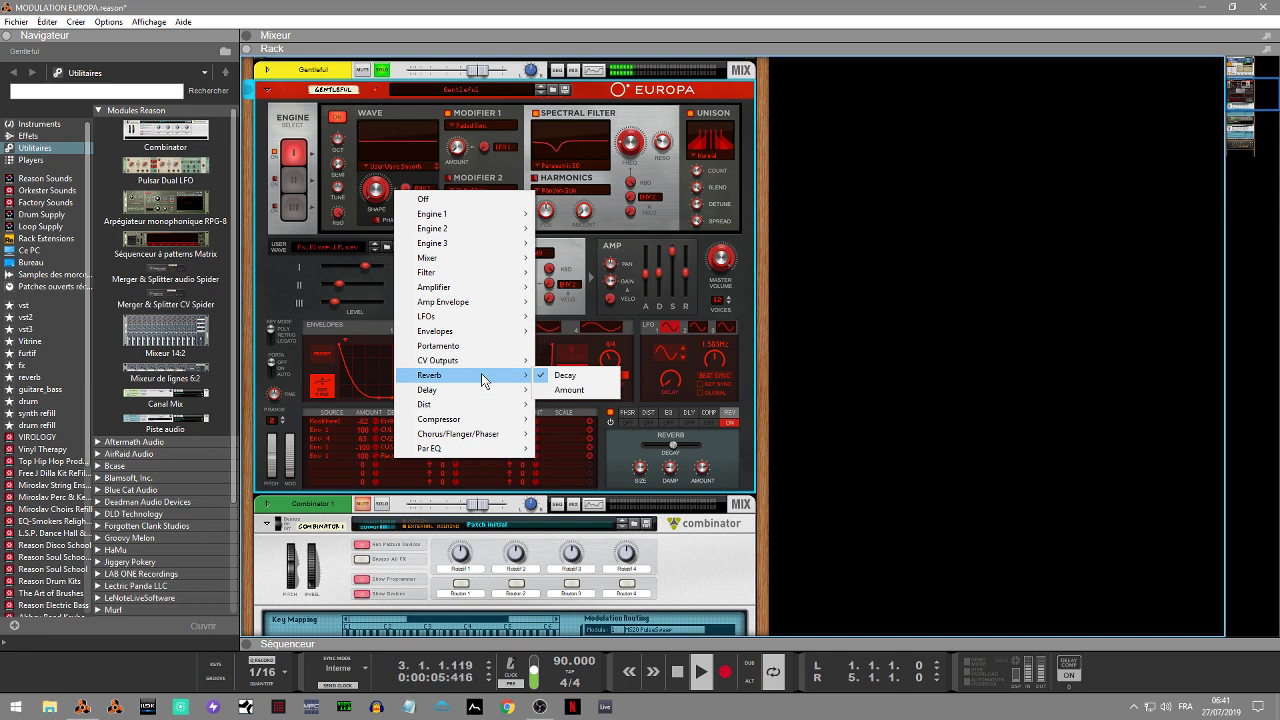
left_click(562, 390)
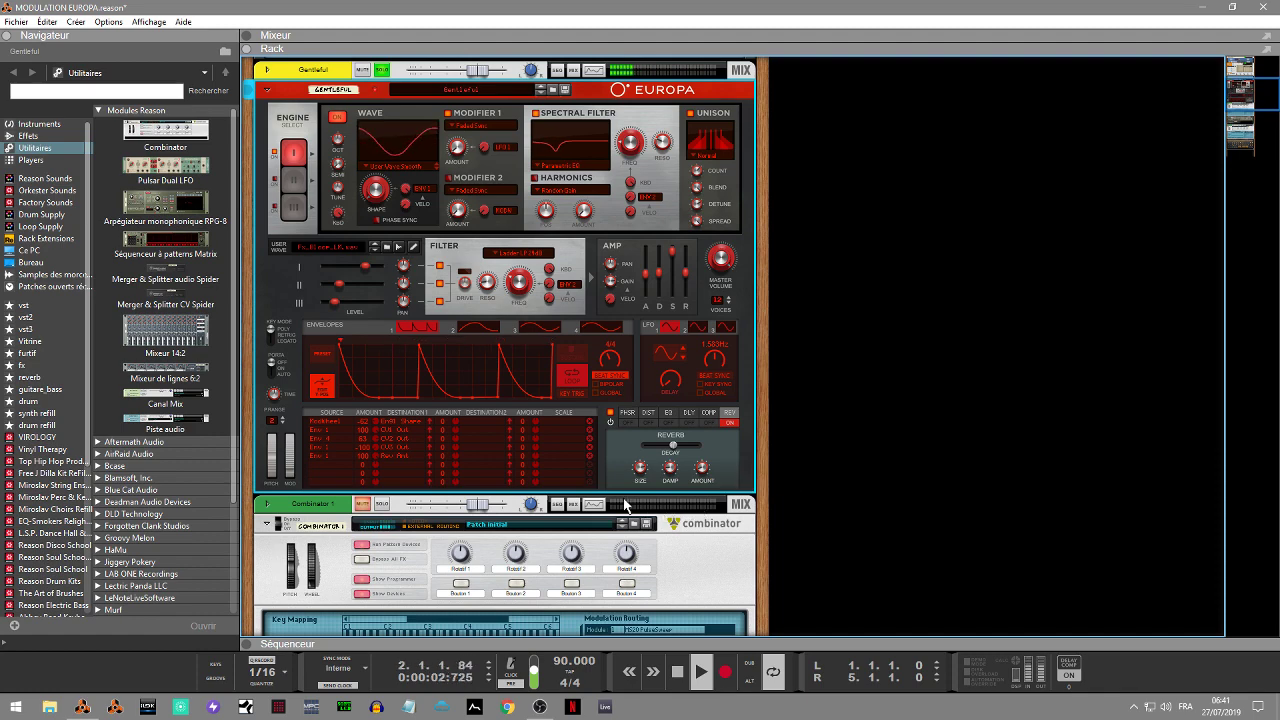
Turn off solo on the drum channel and return to Europa's reverb amount control.
left_click_drag(1257, 120, 1252, 88)
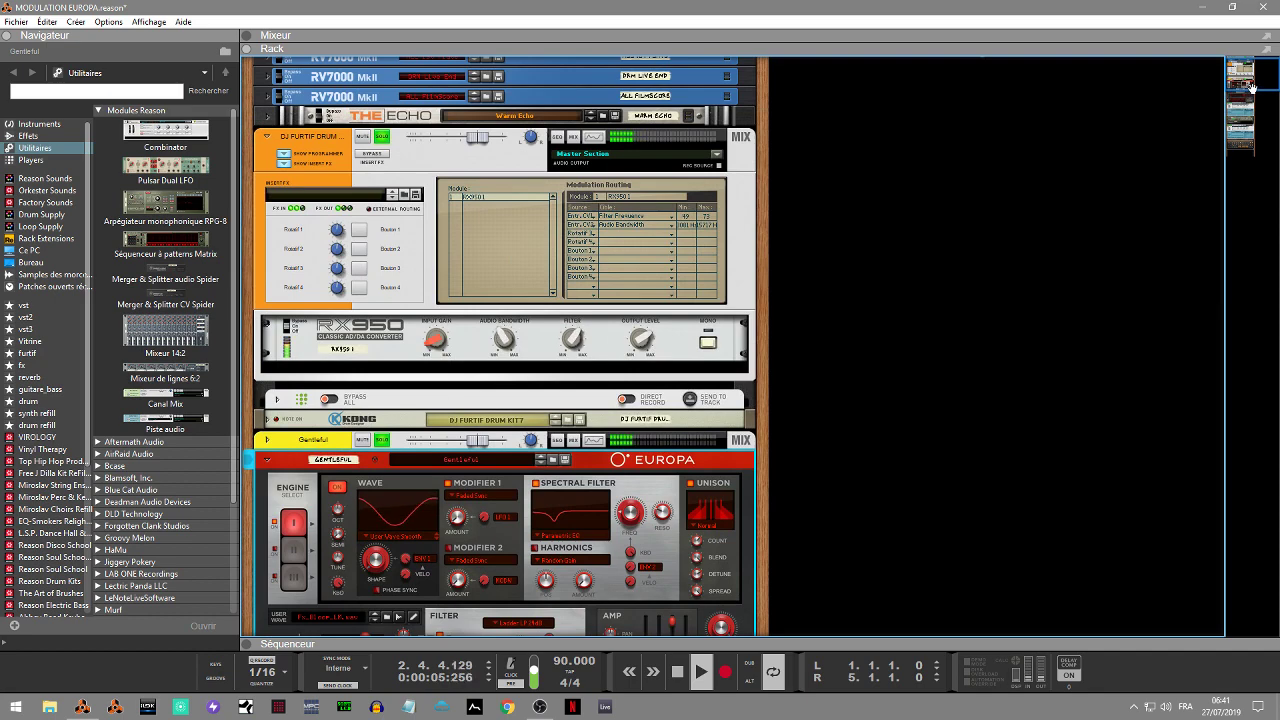
left_click(390, 150)
left_click_drag(1237, 76, 1238, 96)
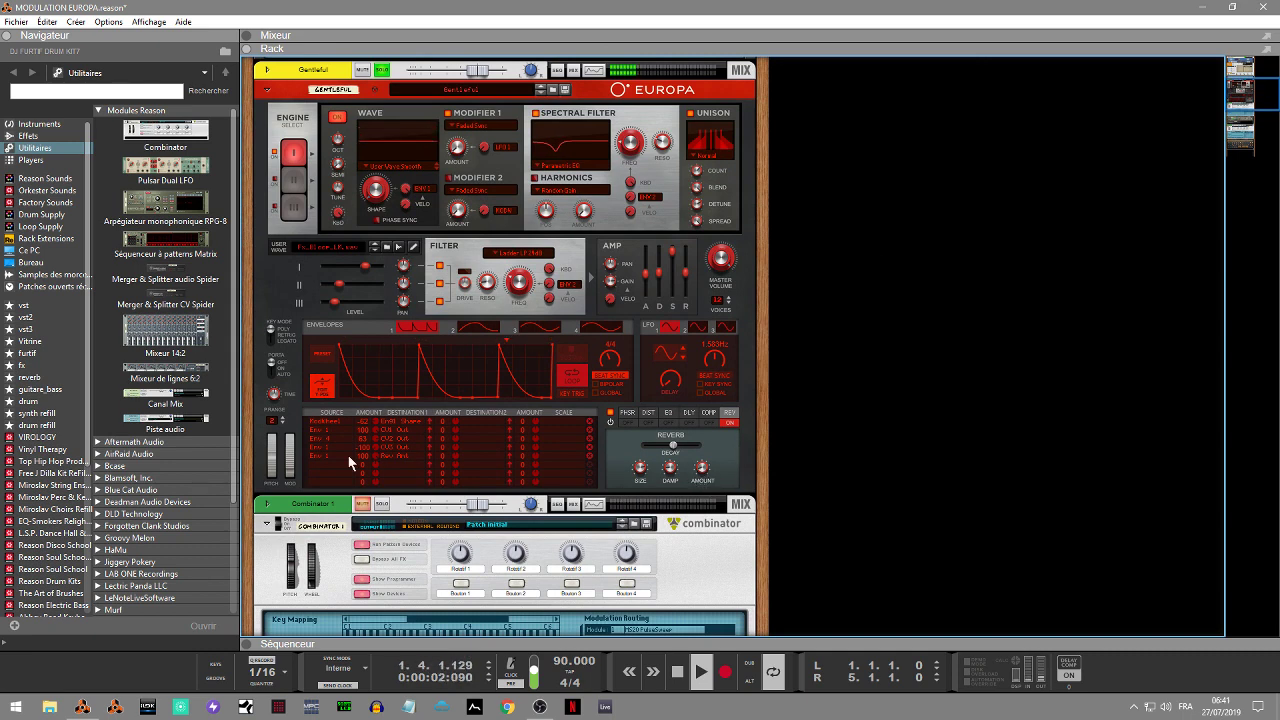
left_click(704, 472)
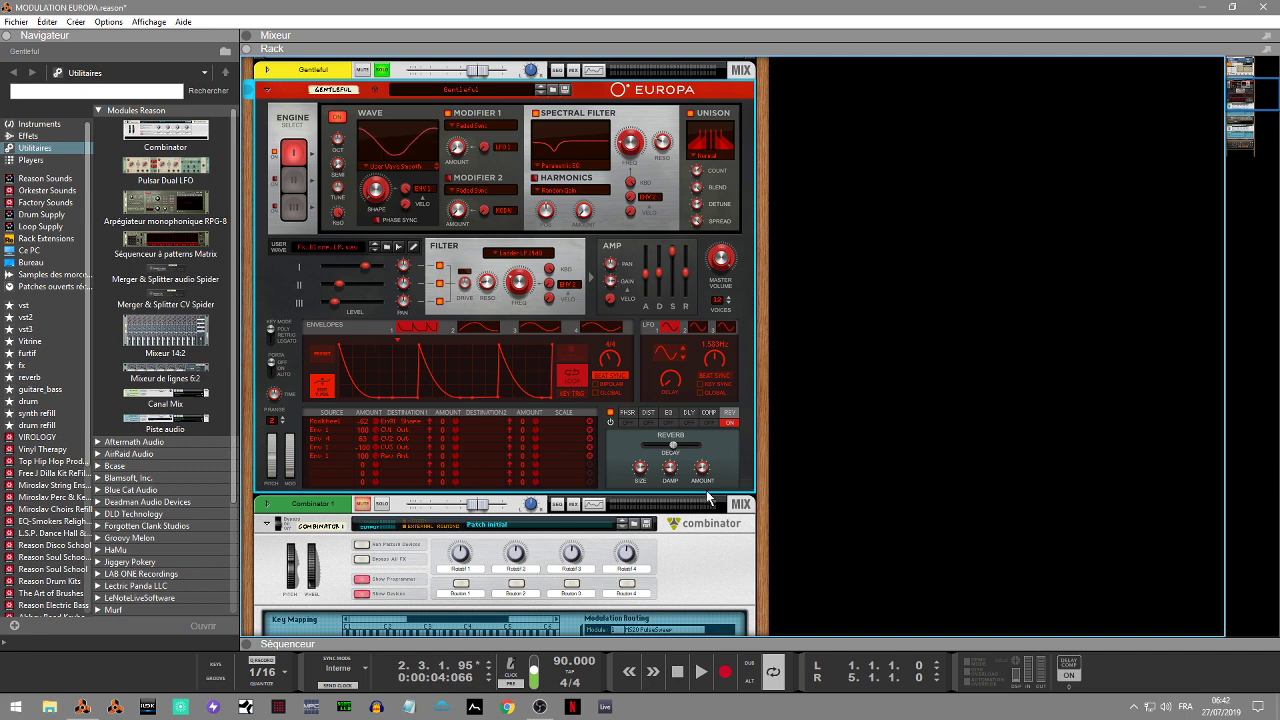
key("space")
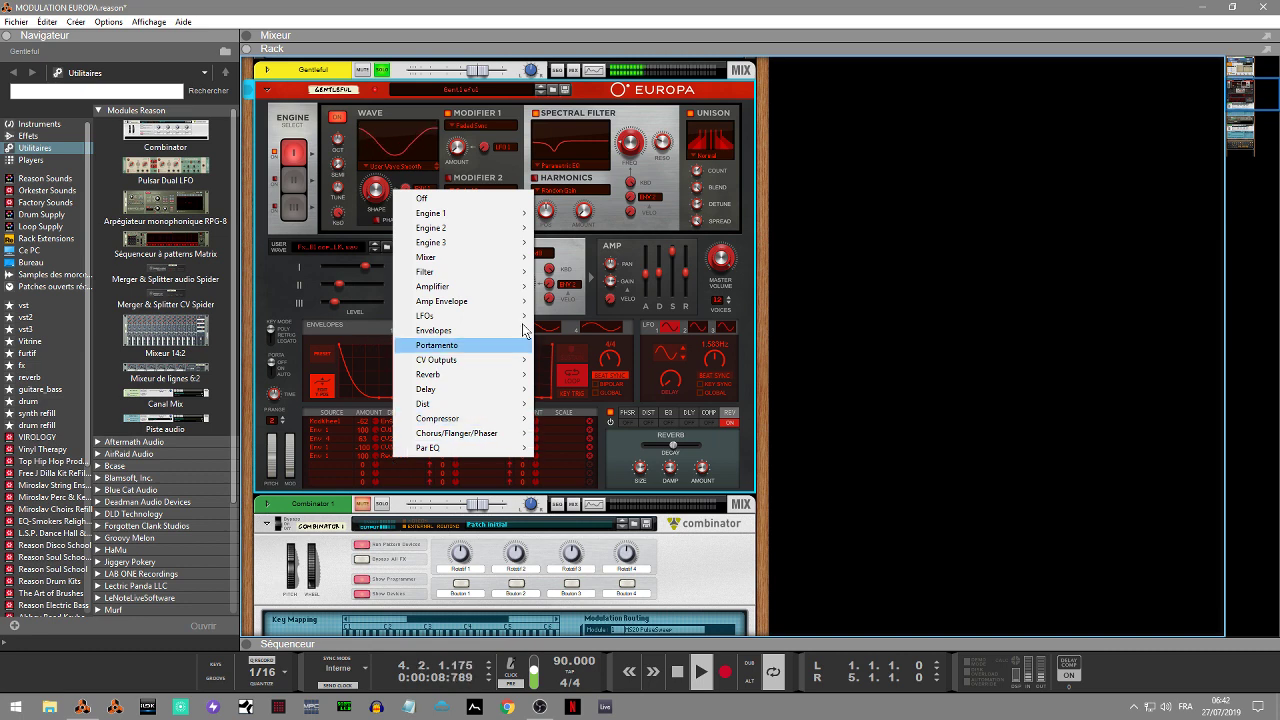
mouse_move(524, 279)
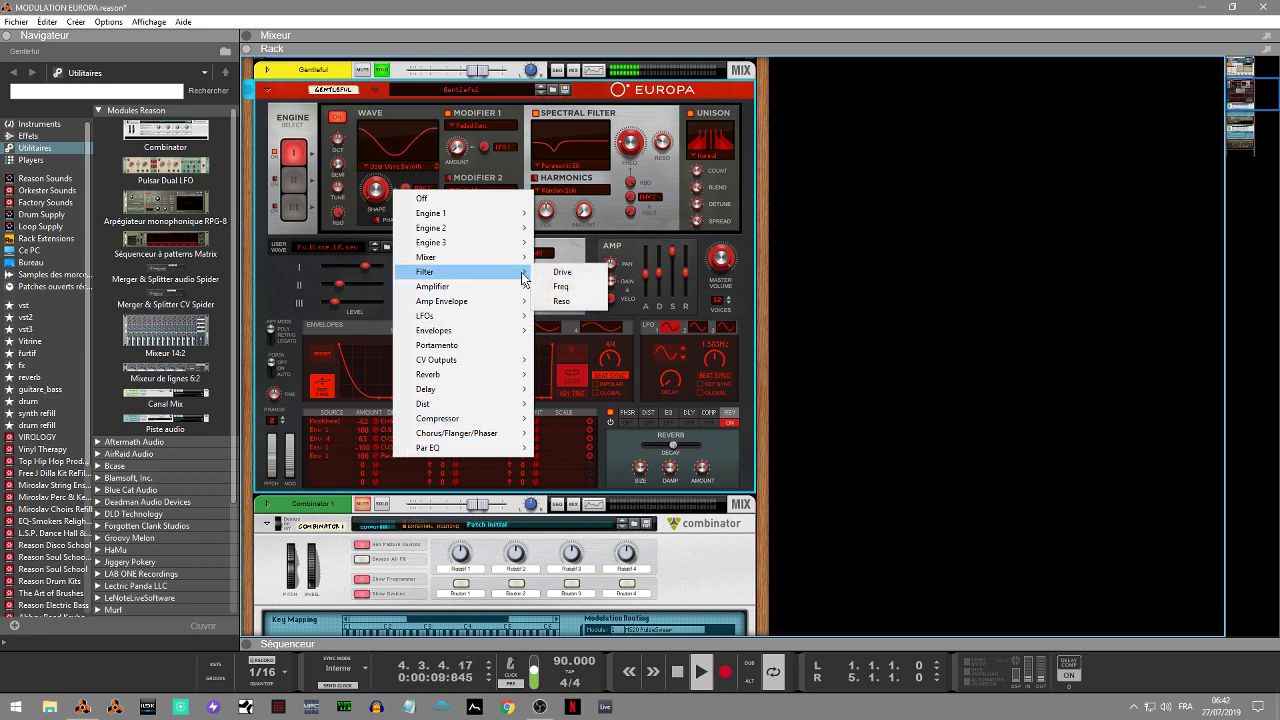
left_click(597, 226)
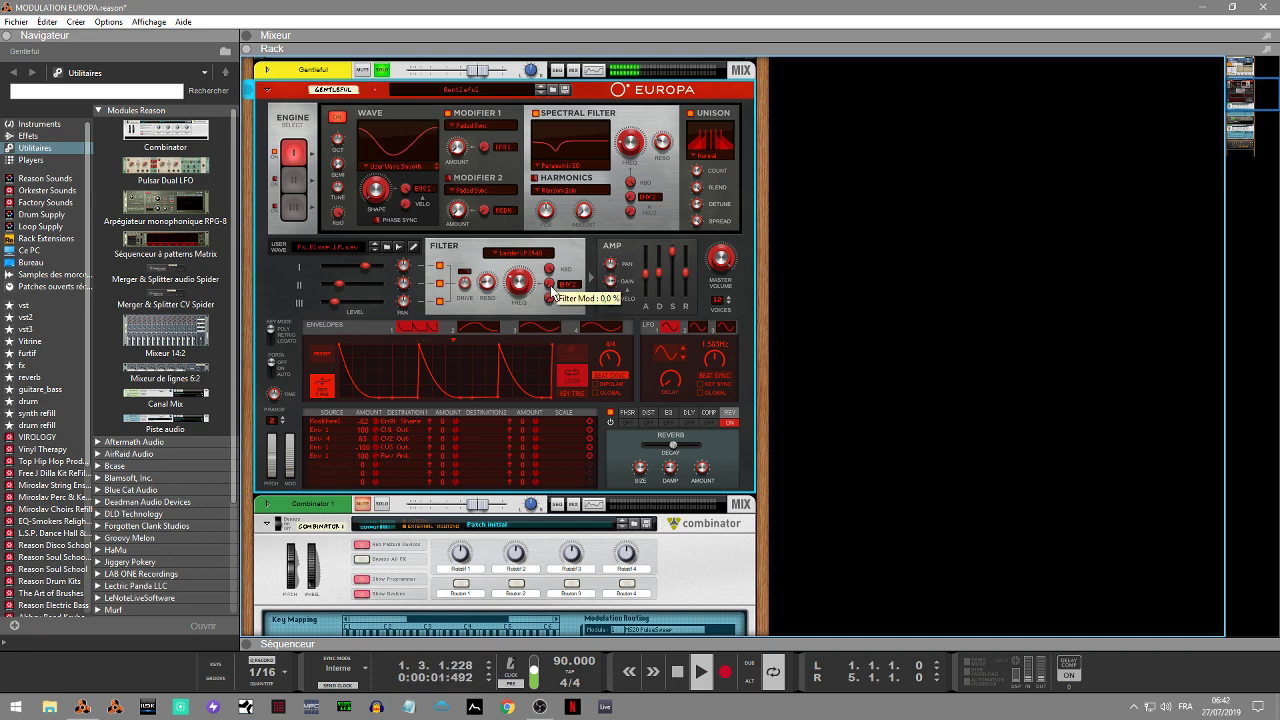
Apply an uneven stepped preset curve to envelope 2 and adjust its filter modulation amount while the loop plays.
left_click(479, 327)
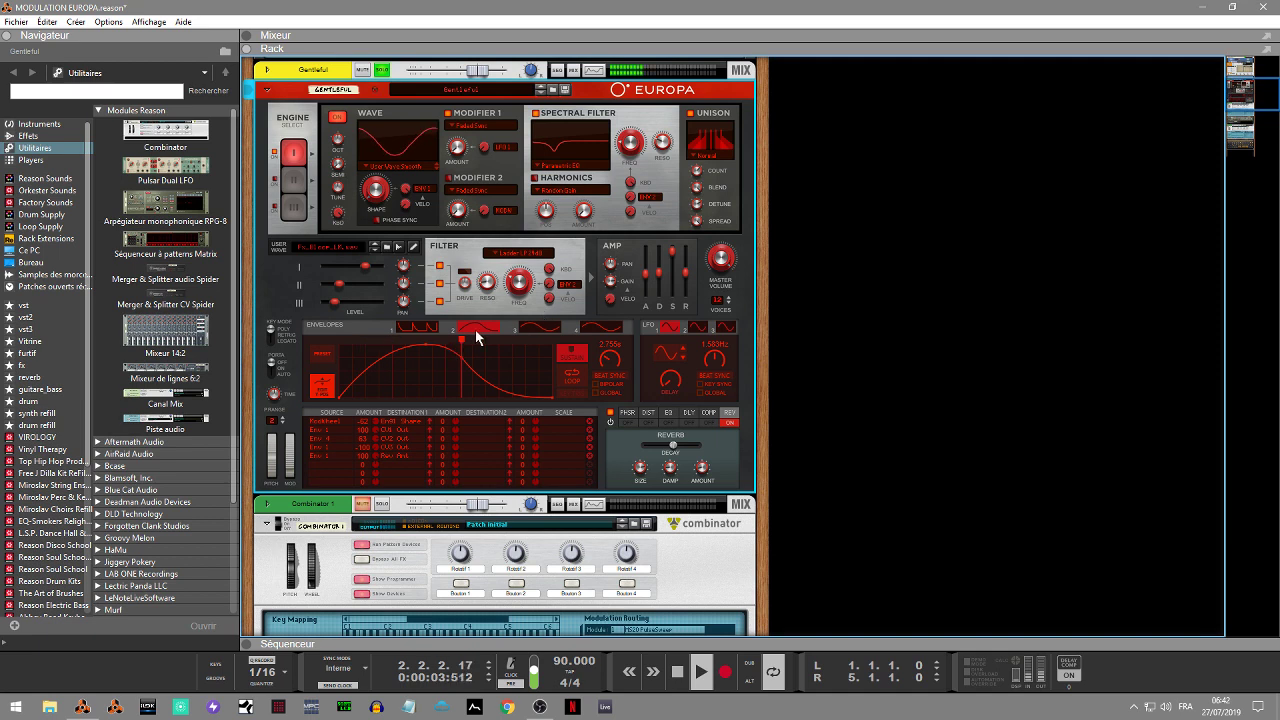
left_click_drag(556, 290, 549, 264)
left_click(323, 355)
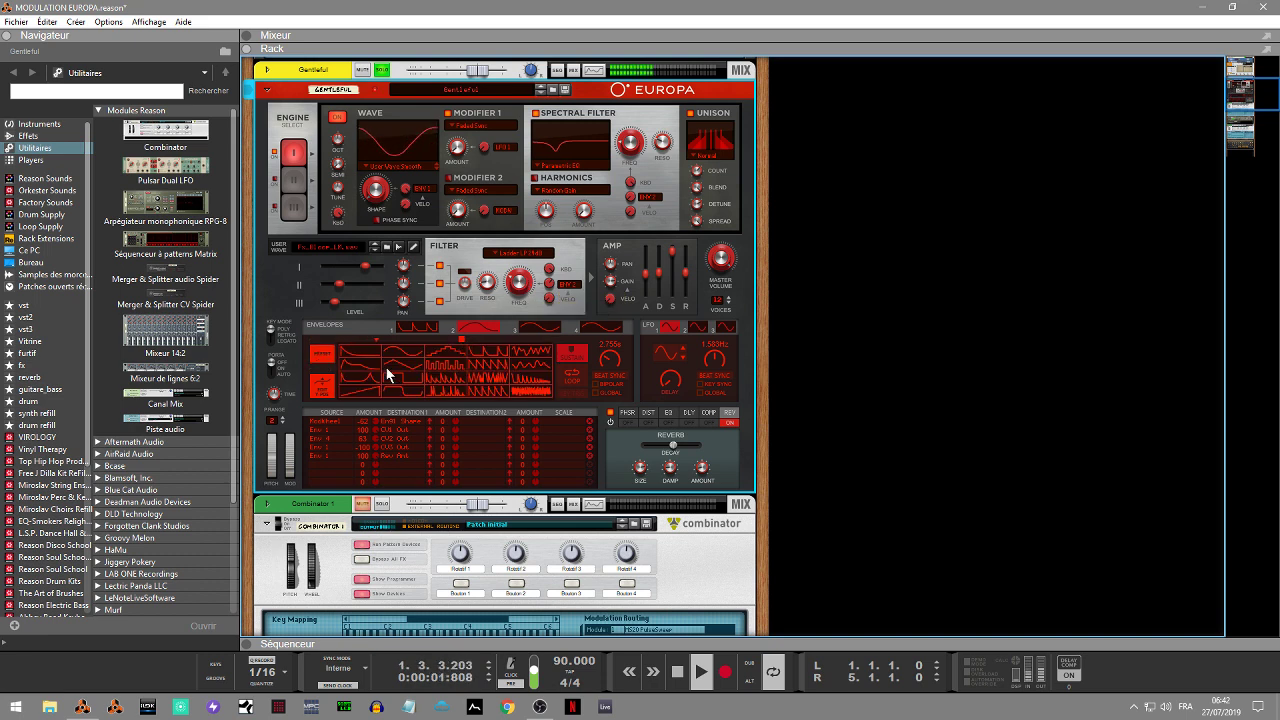
left_click(450, 369)
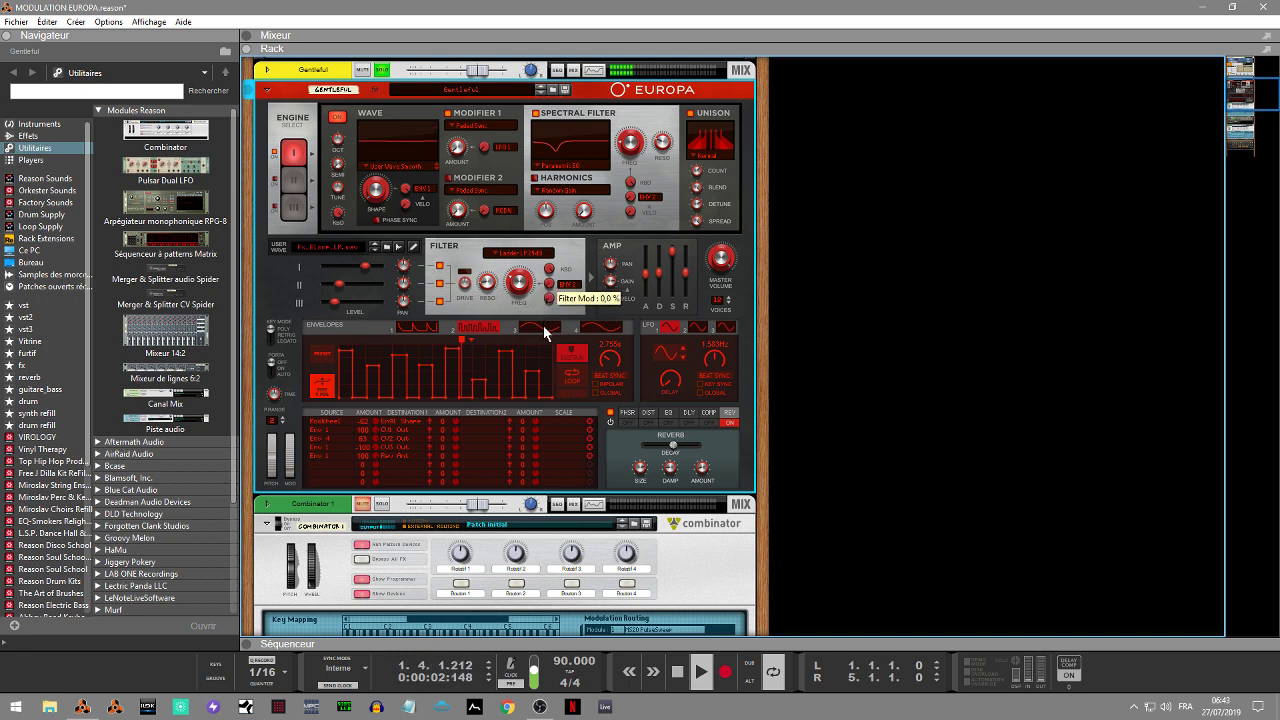
left_click_drag(542, 312, 546, 284)
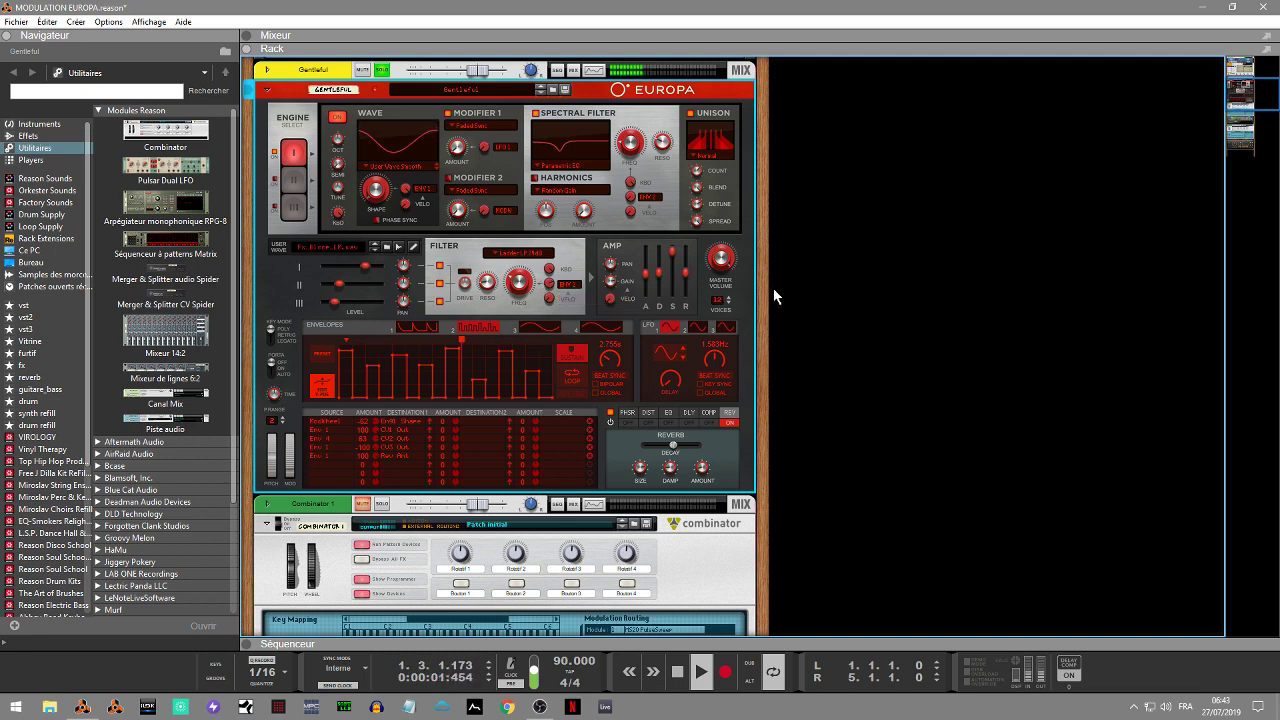
key("space")
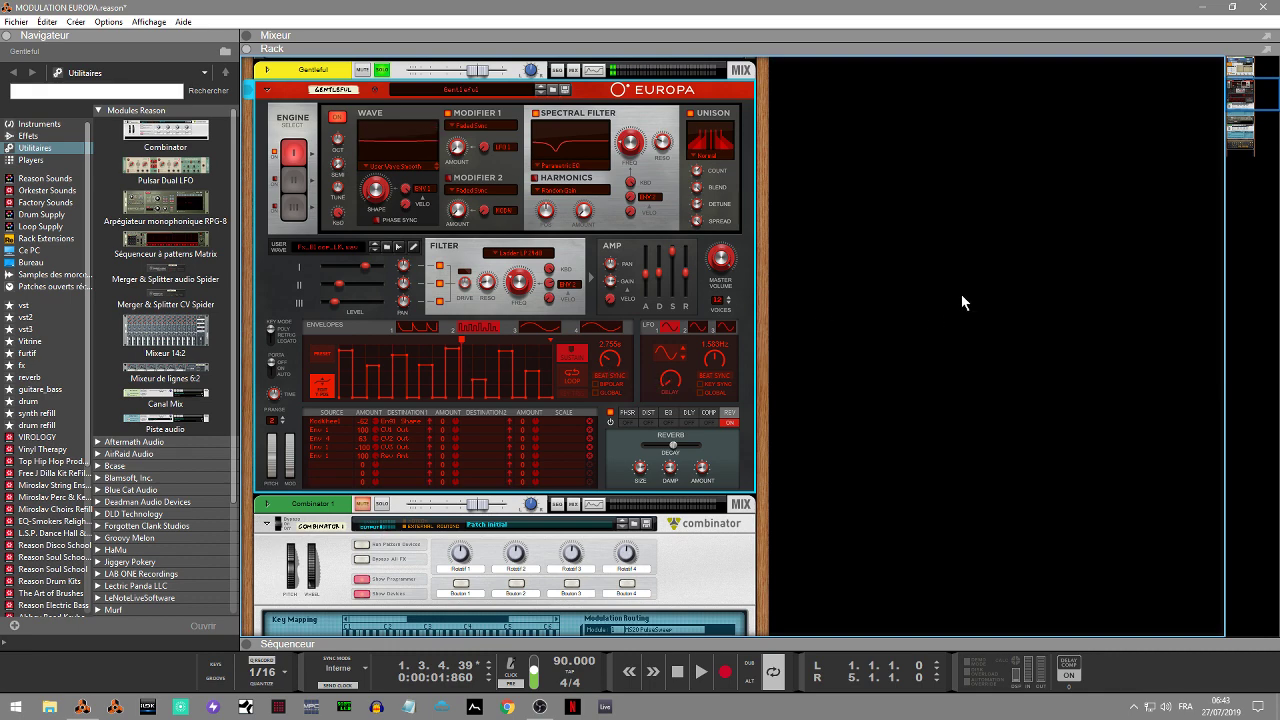
Solo the Combinator 2 and drum channels, and briefly play the loop with the Monotone synthesizer in view.
left_click_drag(1248, 88, 1246, 134)
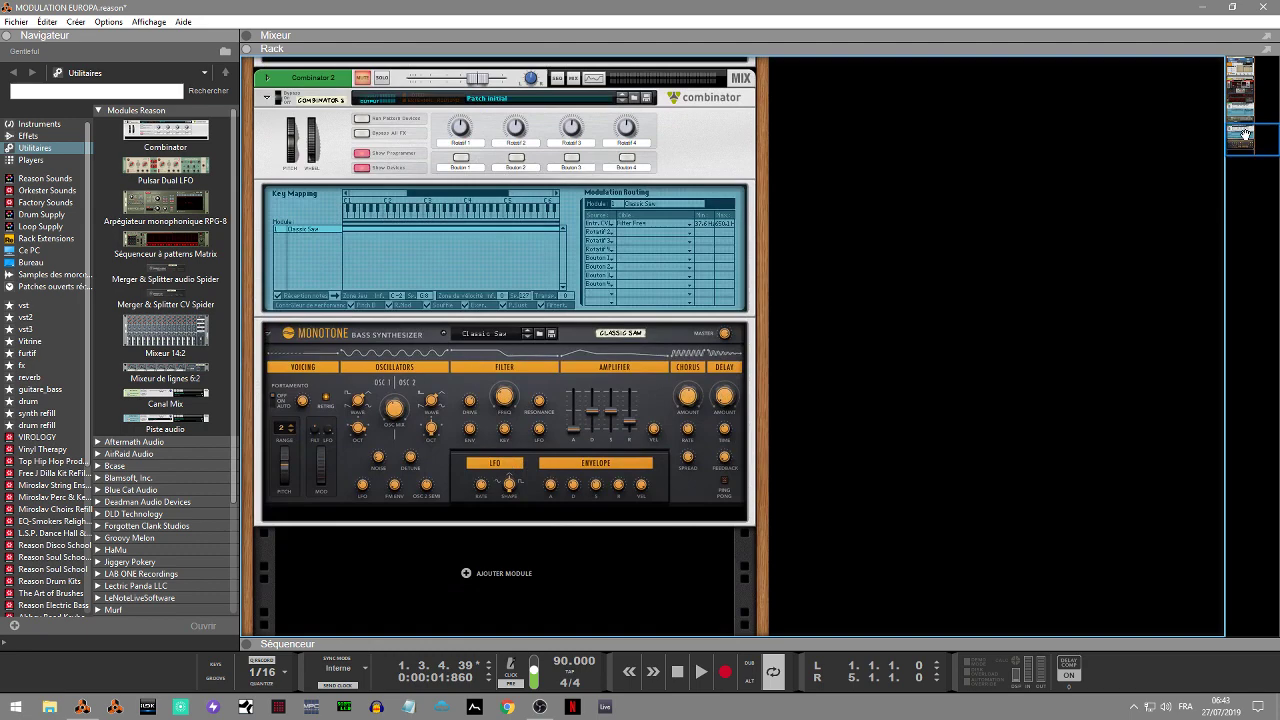
left_click(382, 79)
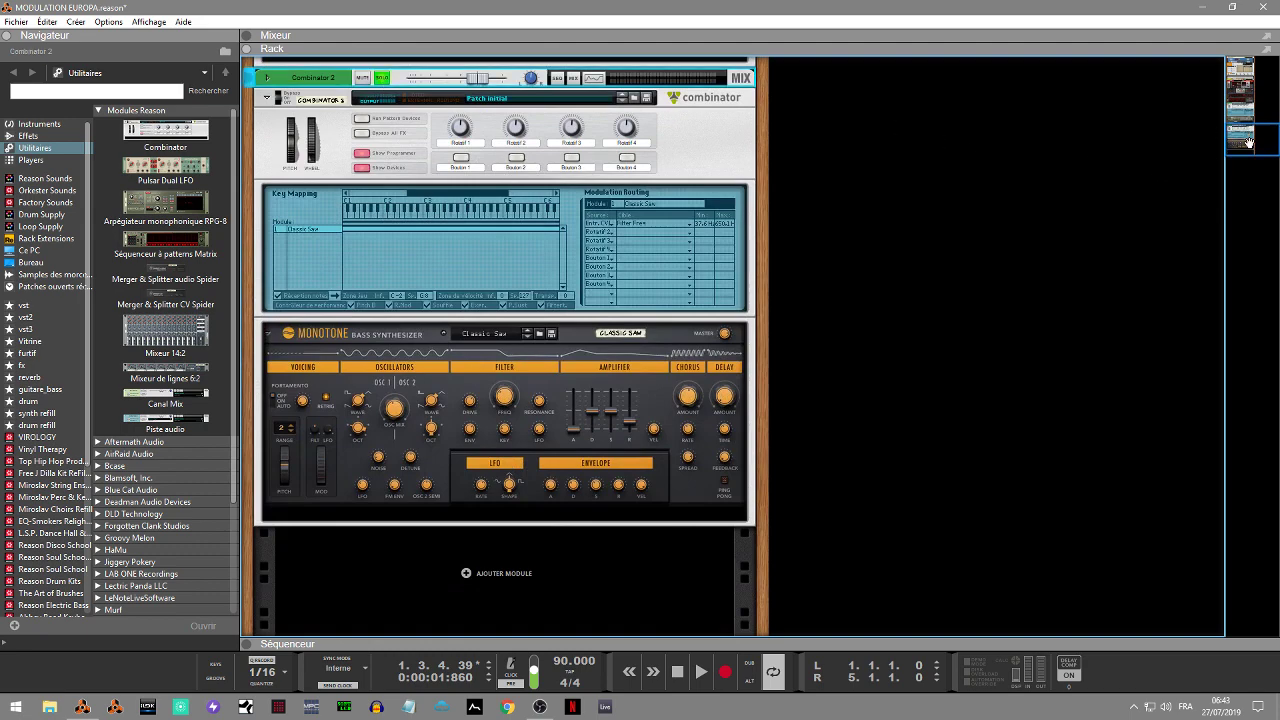
left_click_drag(1248, 142, 1246, 75)
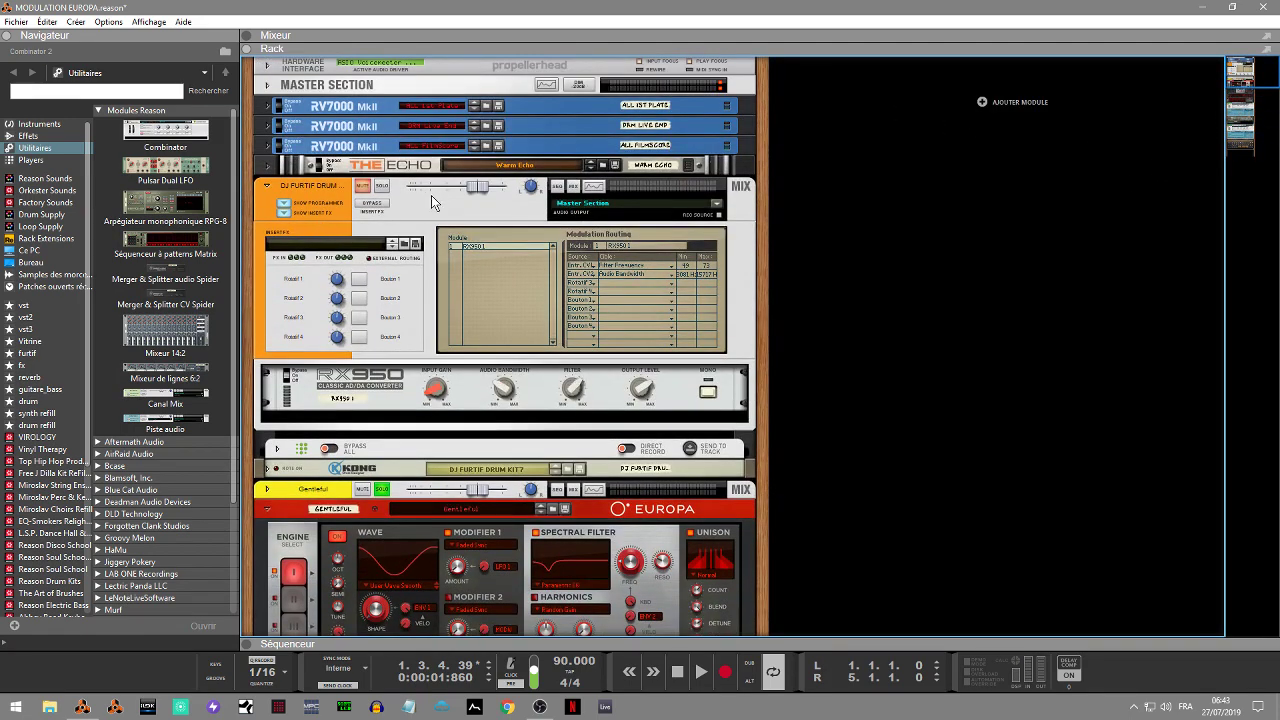
left_click(380, 187)
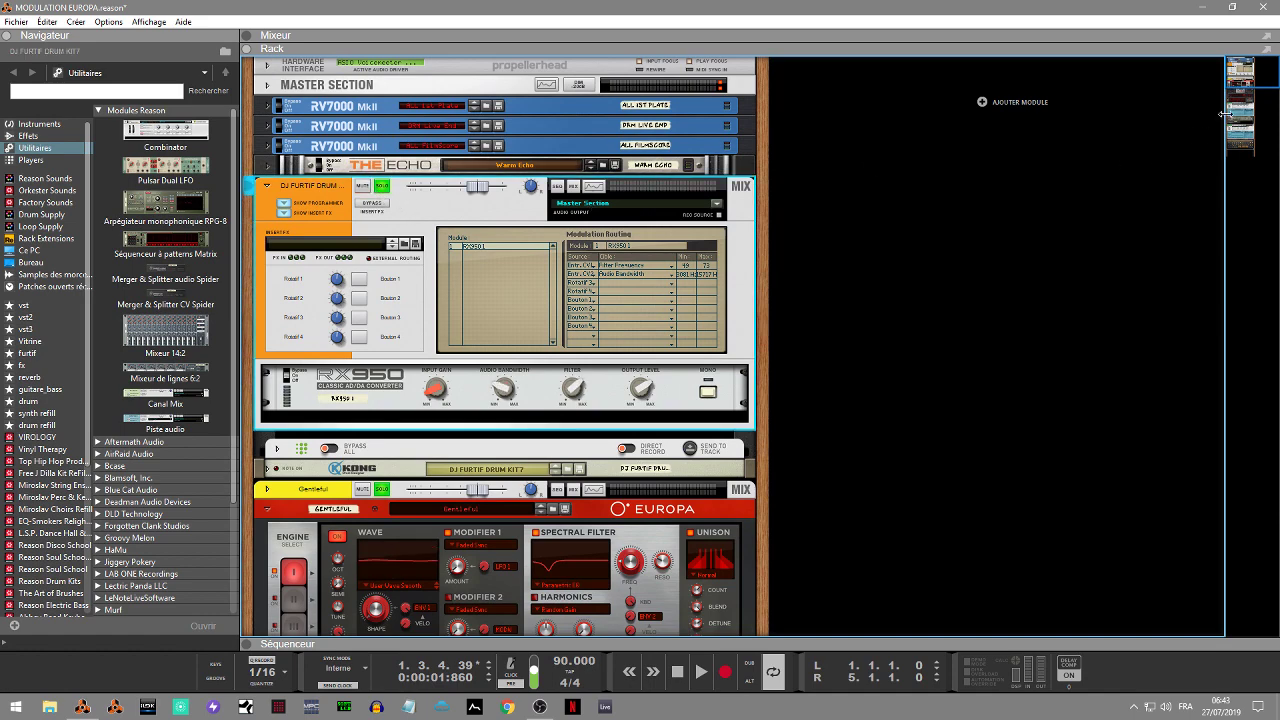
left_click_drag(1245, 96, 1252, 152)
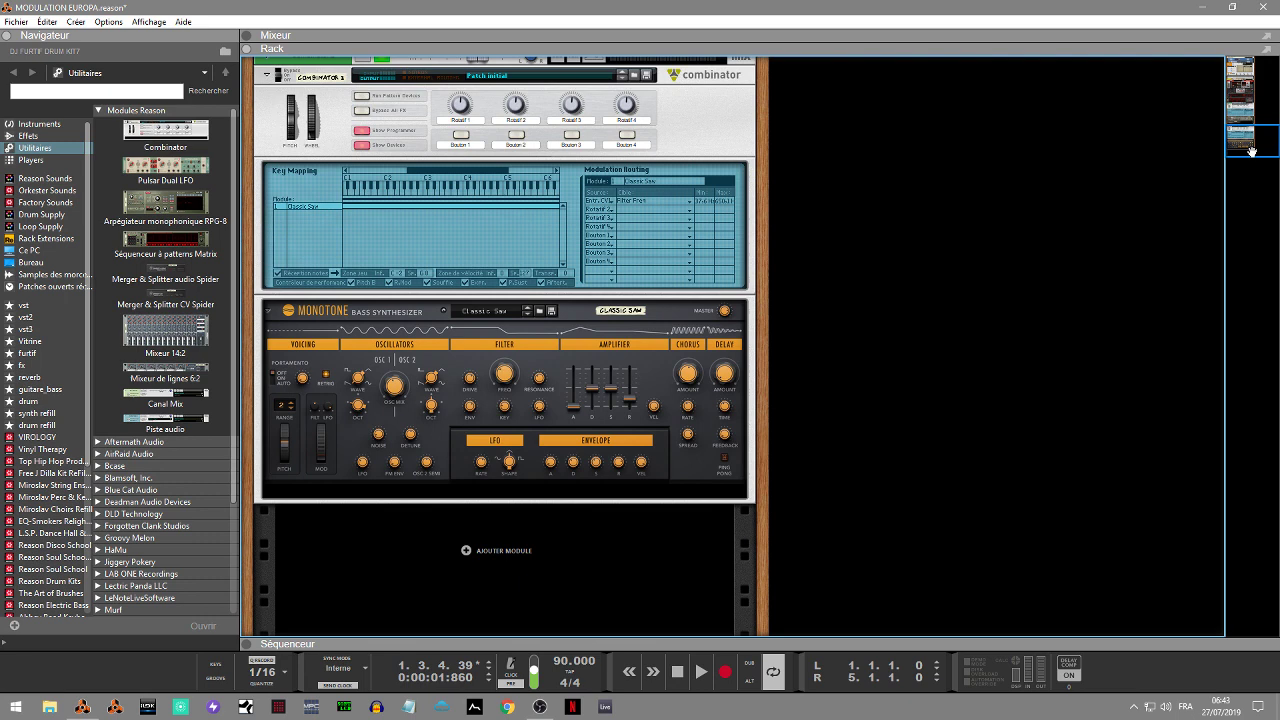
key("space")
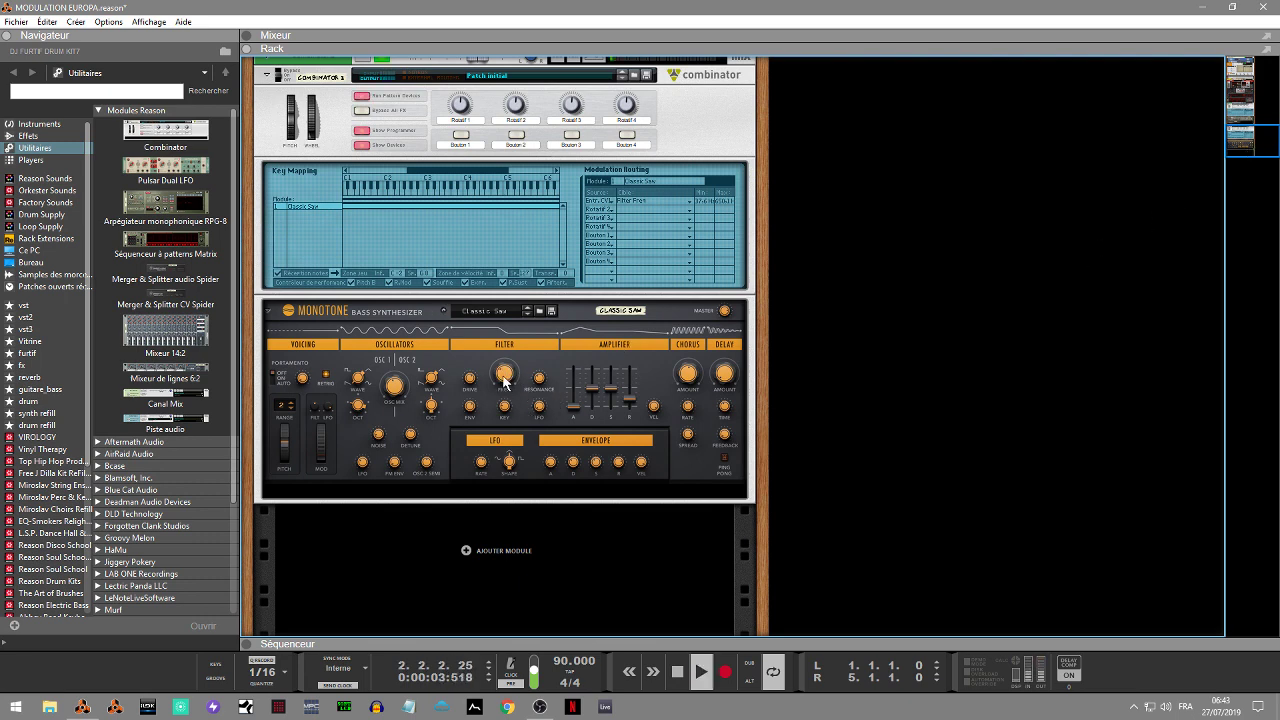
key("space")
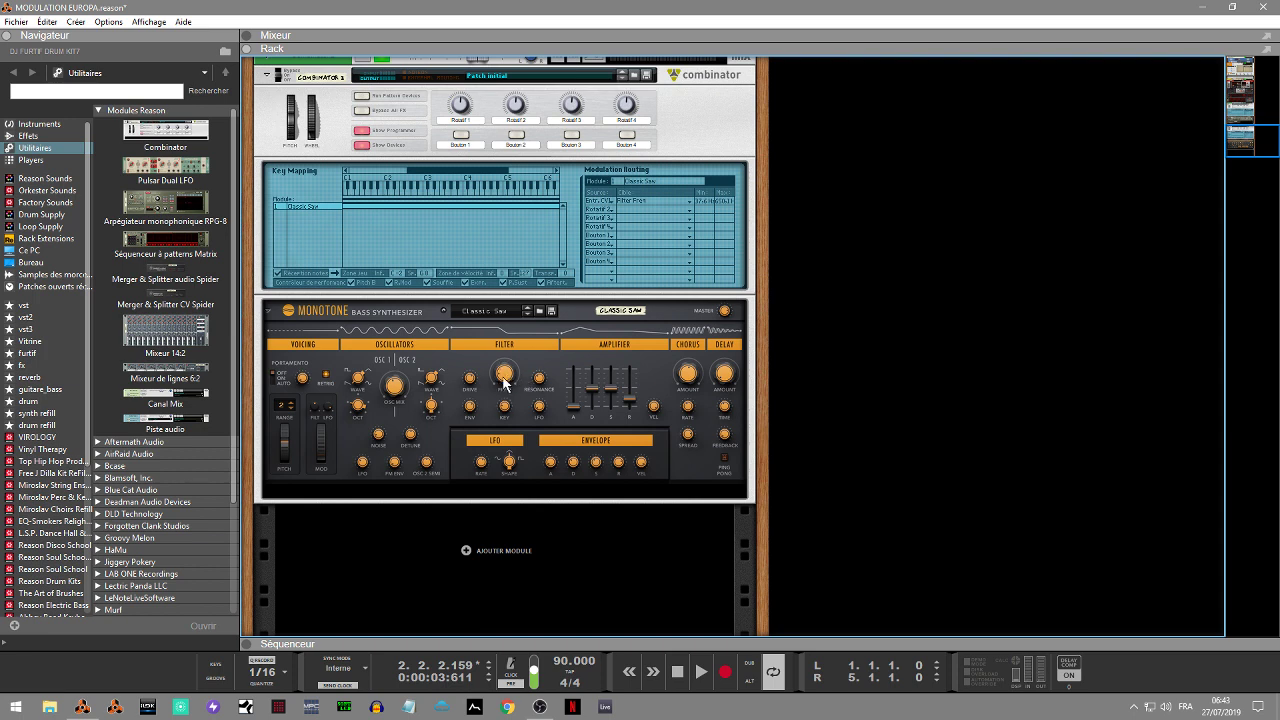
Flip the rack to its rear and examine the CV cabling from Europa through the Spider CV to Combinator 2.
key("Tab")
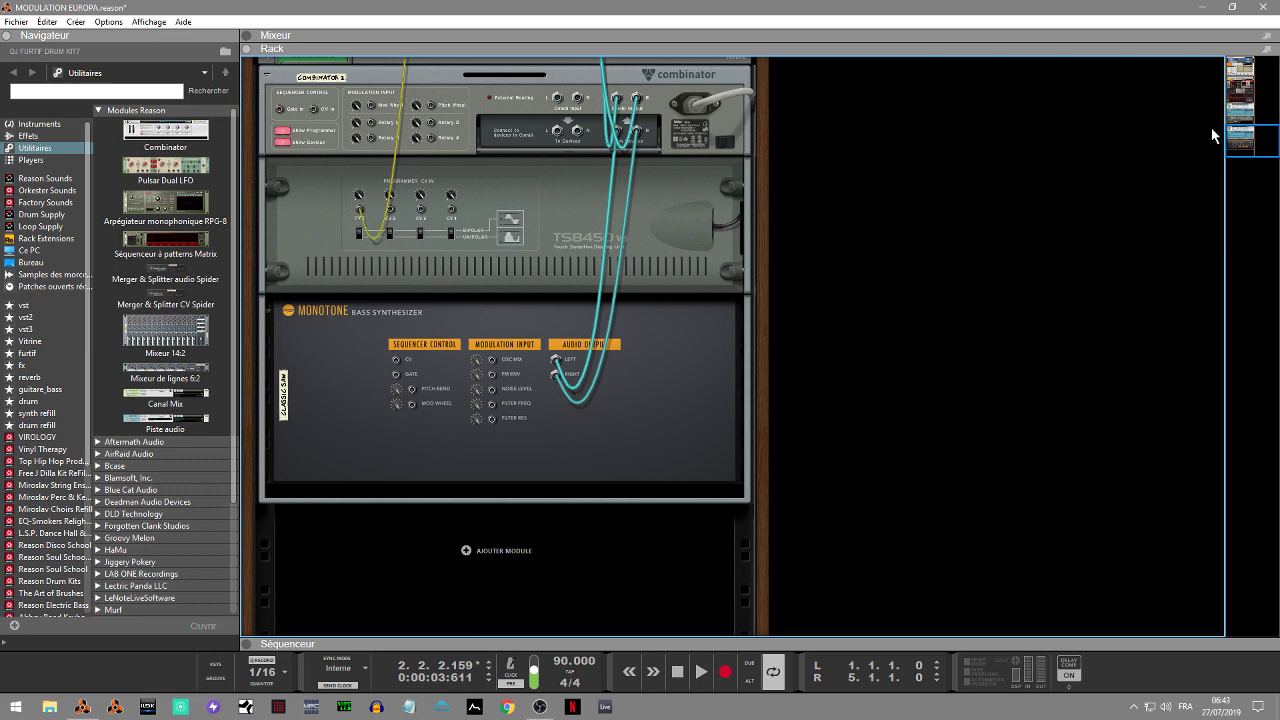
left_click_drag(1233, 133, 1218, 91)
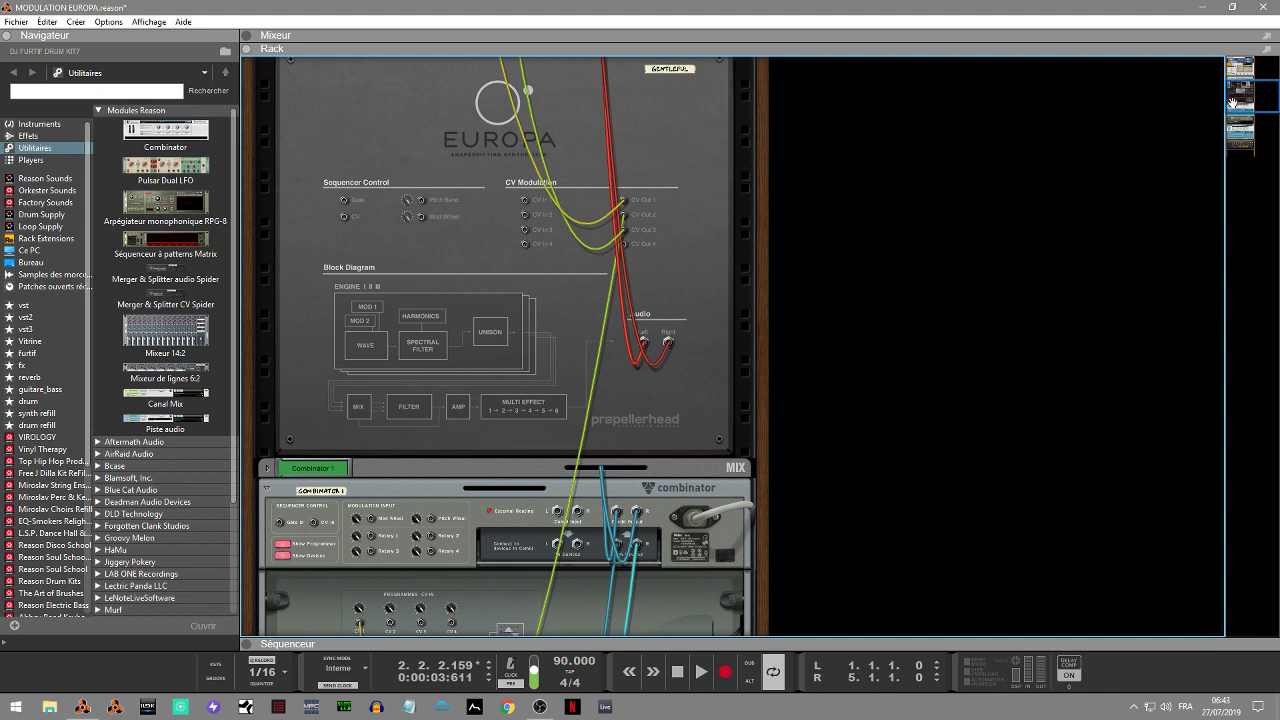
left_click_drag(1233, 103, 1229, 122)
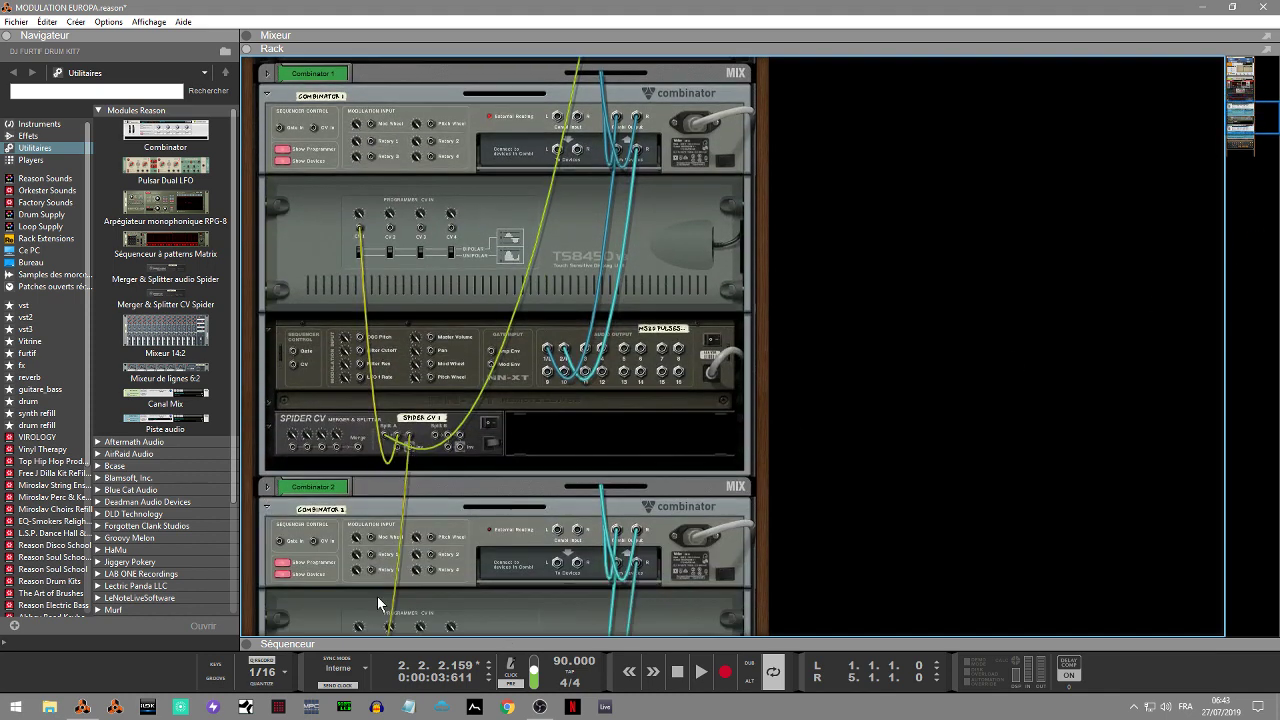
left_click_drag(1236, 124, 1236, 131)
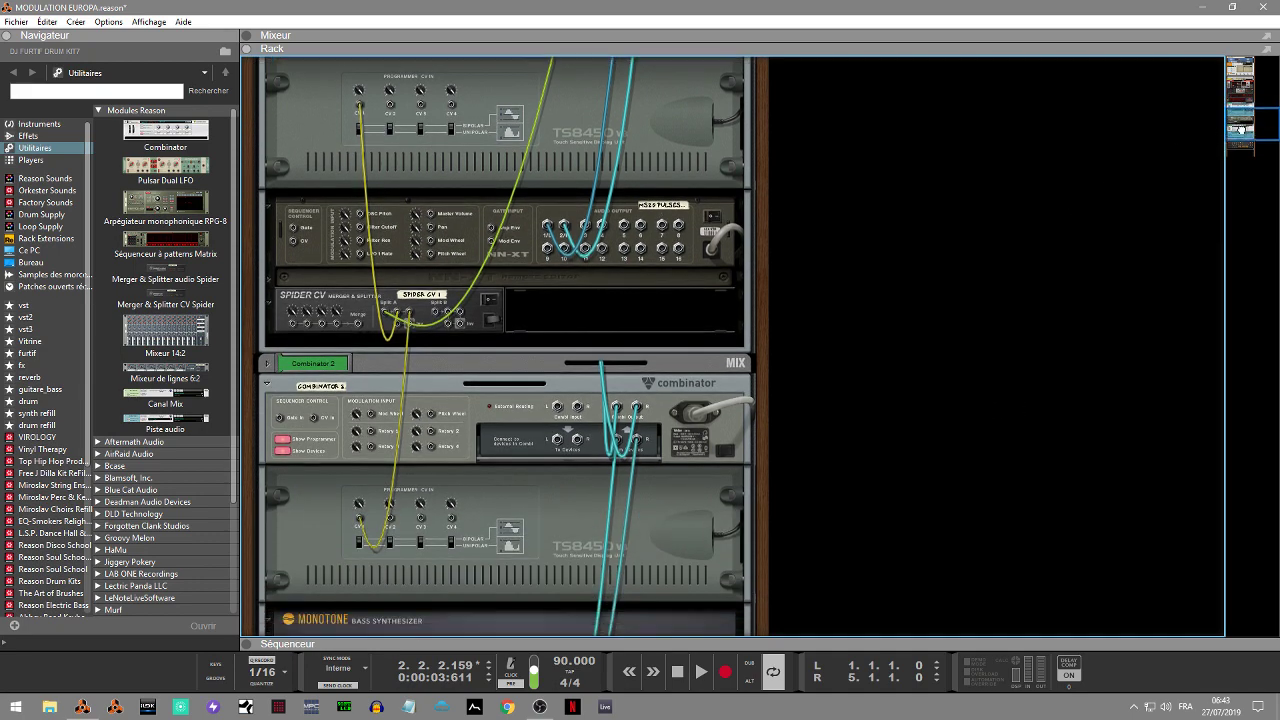
scroll(569, 295, "down", 2)
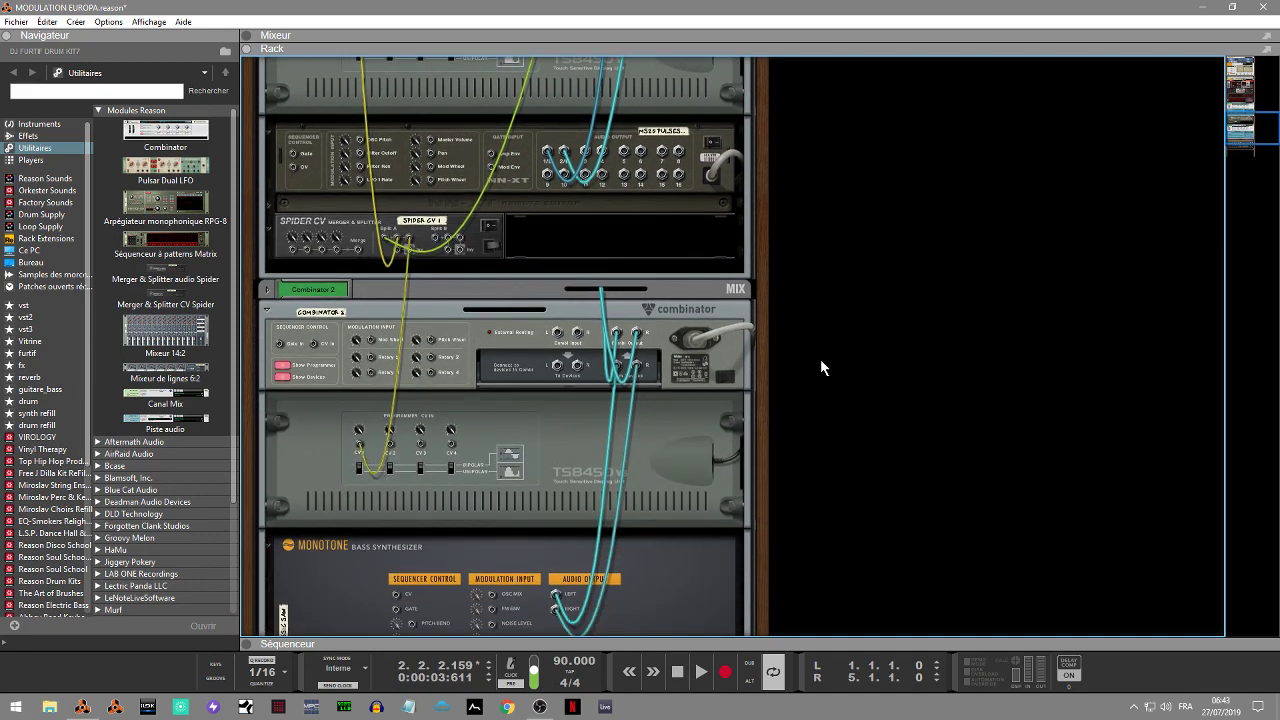
Flip the rack back to its front side and collapse Combinator 1.
key("Tab")
scroll(500, 350, "up", 4)
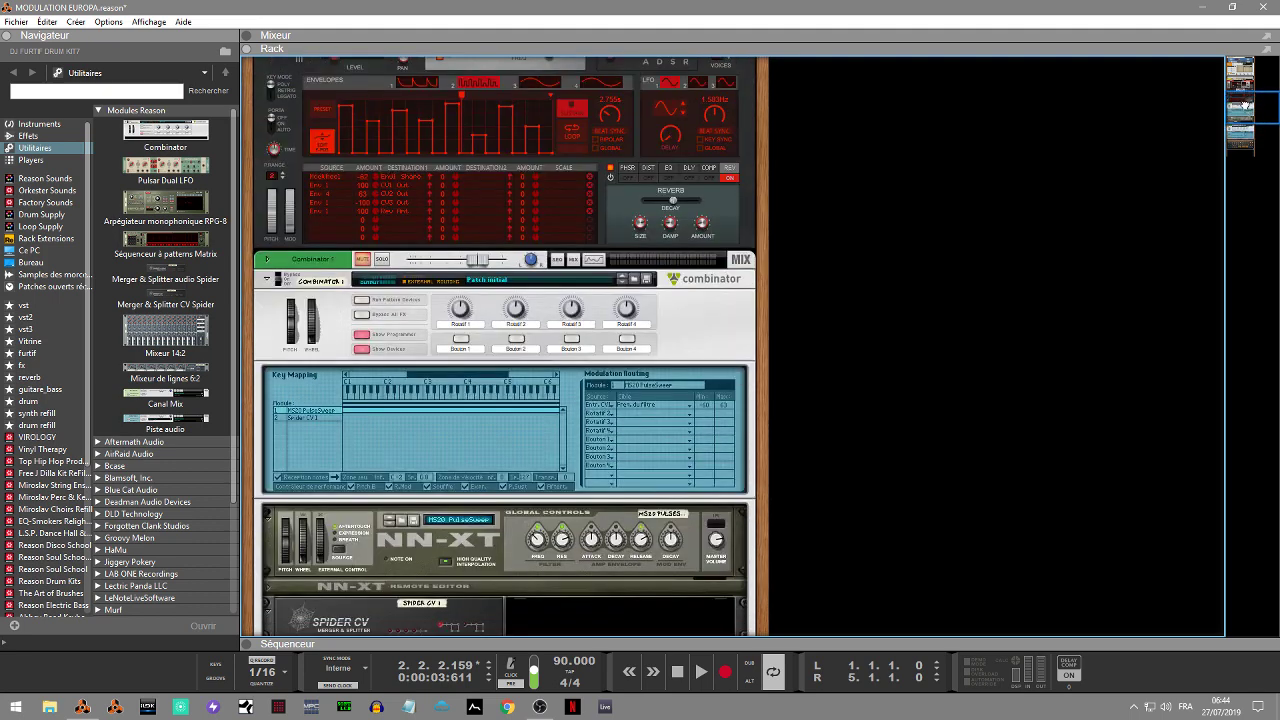
left_click(130, 328)
left_click(267, 280)
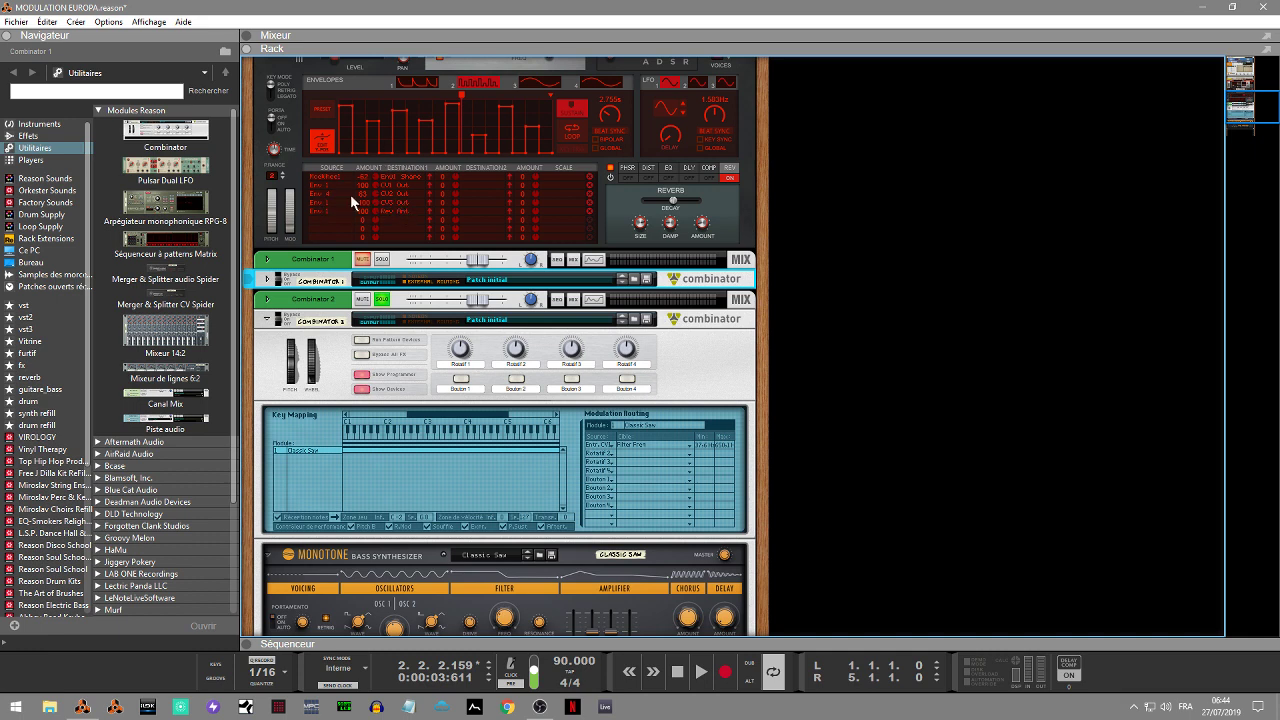
Start the loop and apply the uneven stepped preset curve to Europa's envelope 4.
left_click(600, 82)
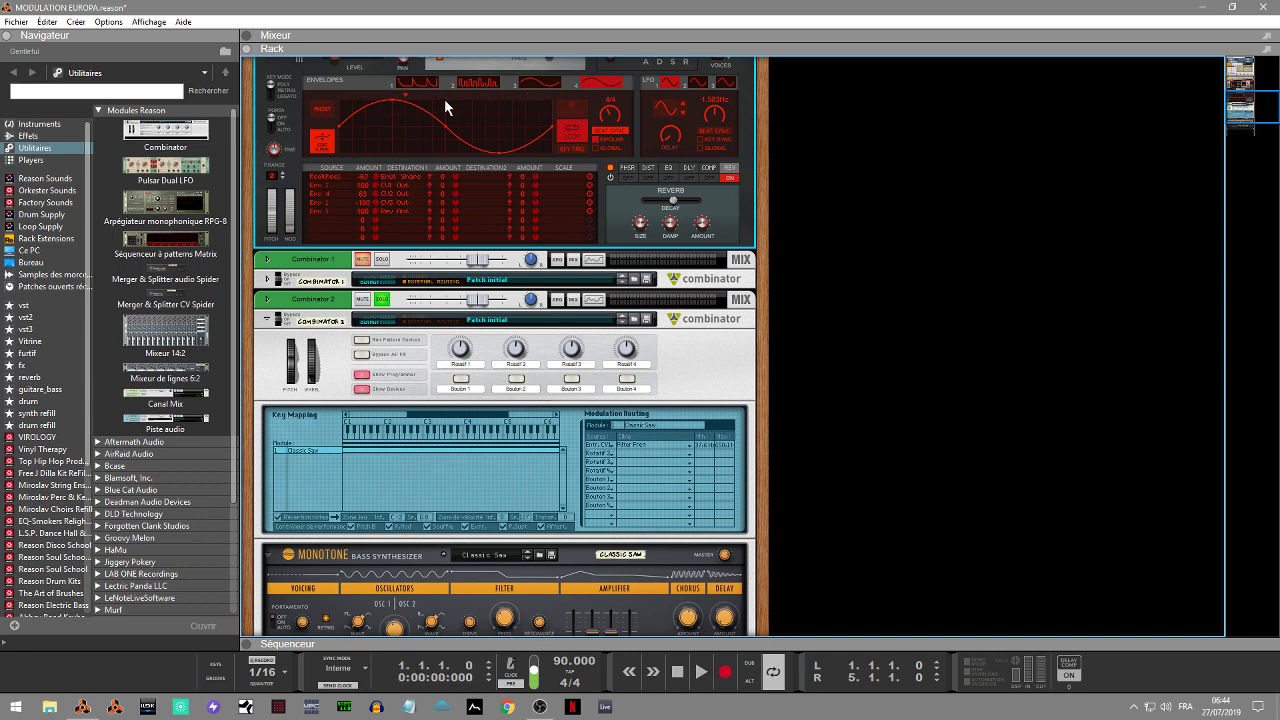
key("space")
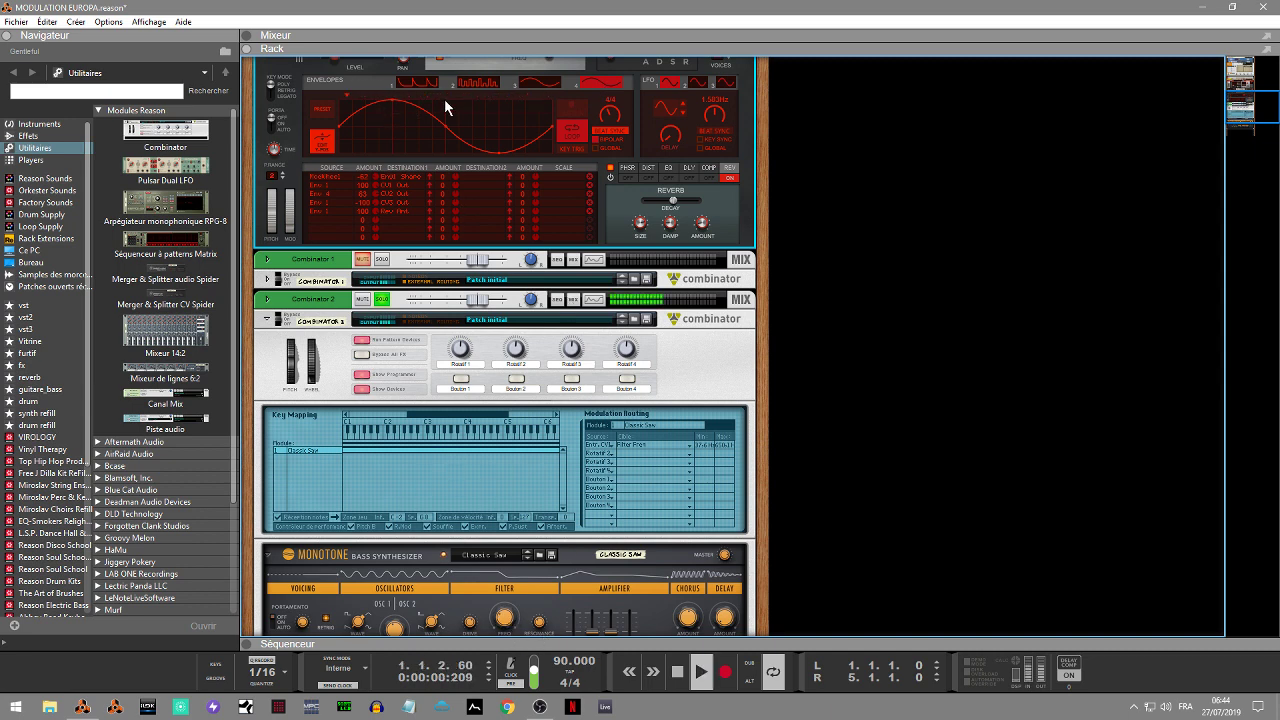
left_click(324, 109)
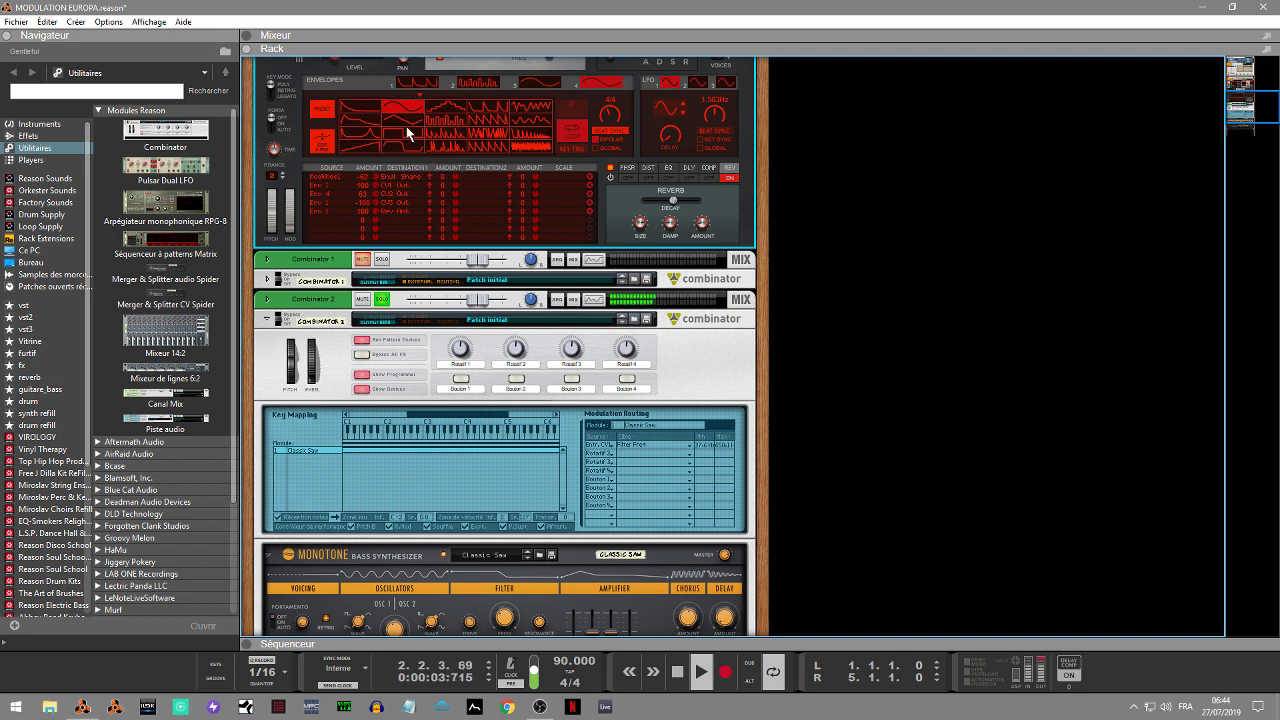
left_click(448, 123)
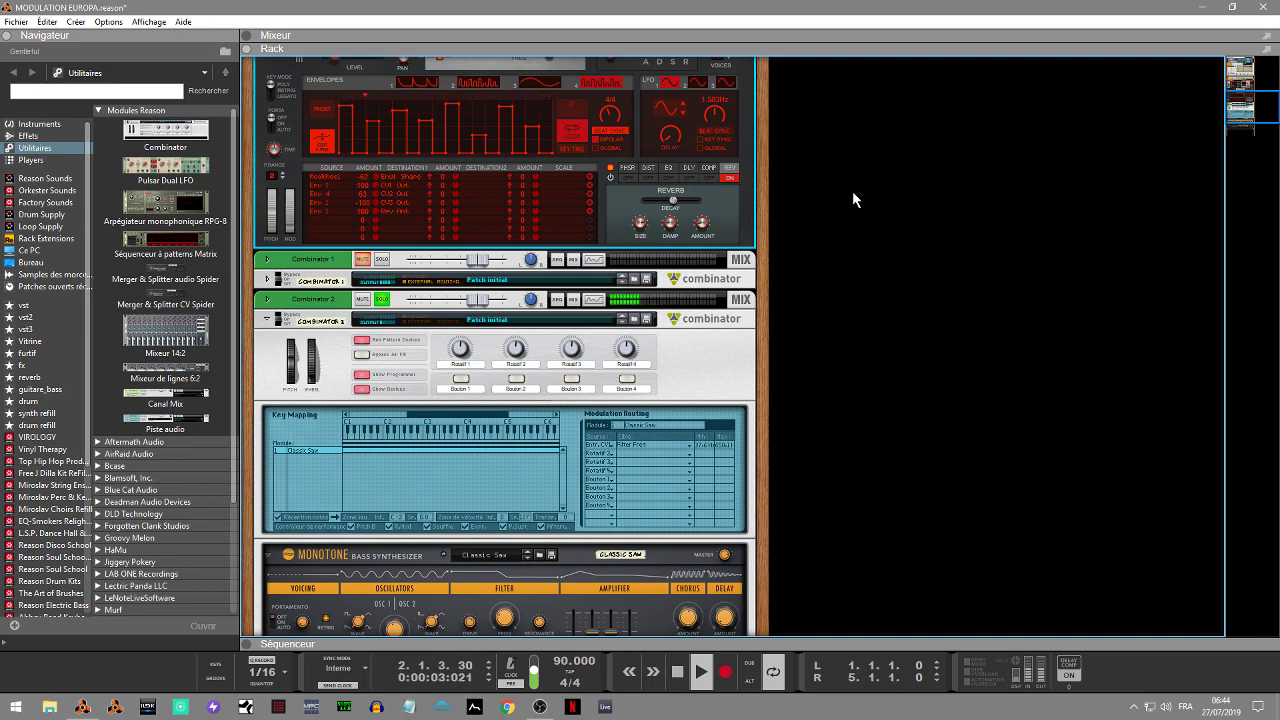
Toggle solo on the drum channel and turn off solo on Europa's Gentleful channel.
left_click_drag(1239, 100, 1239, 68)
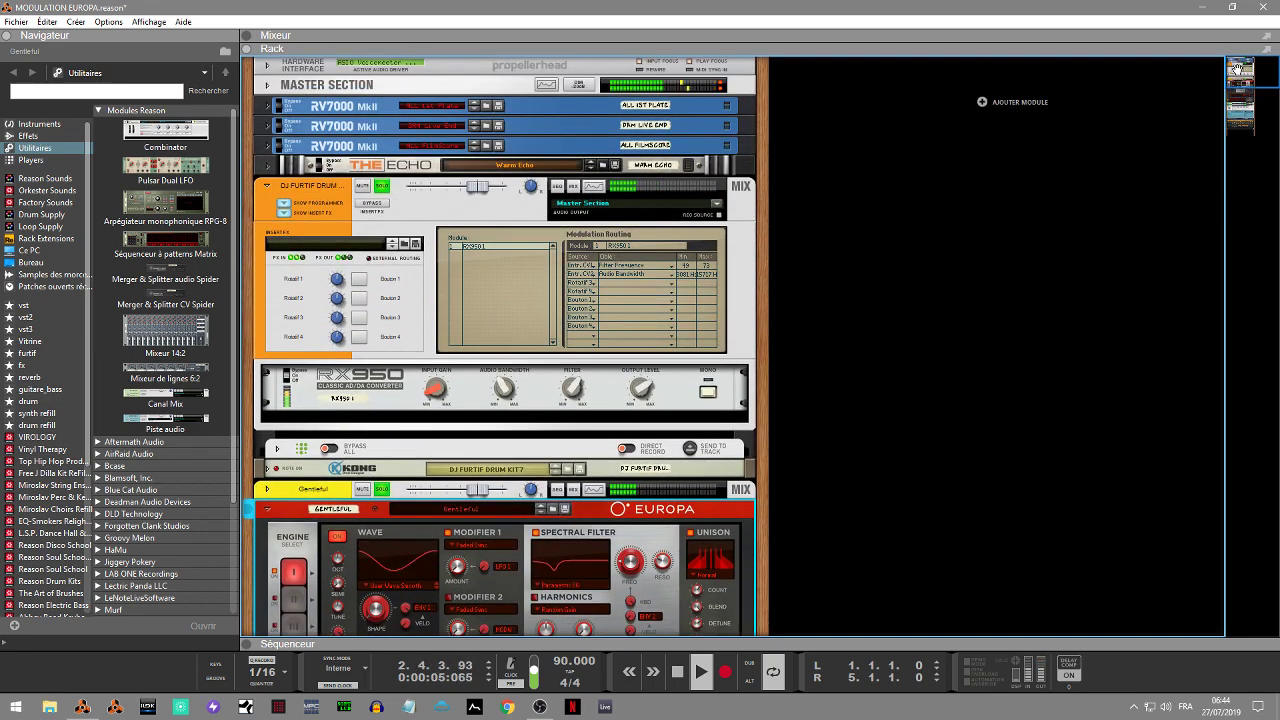
left_click(381, 186)
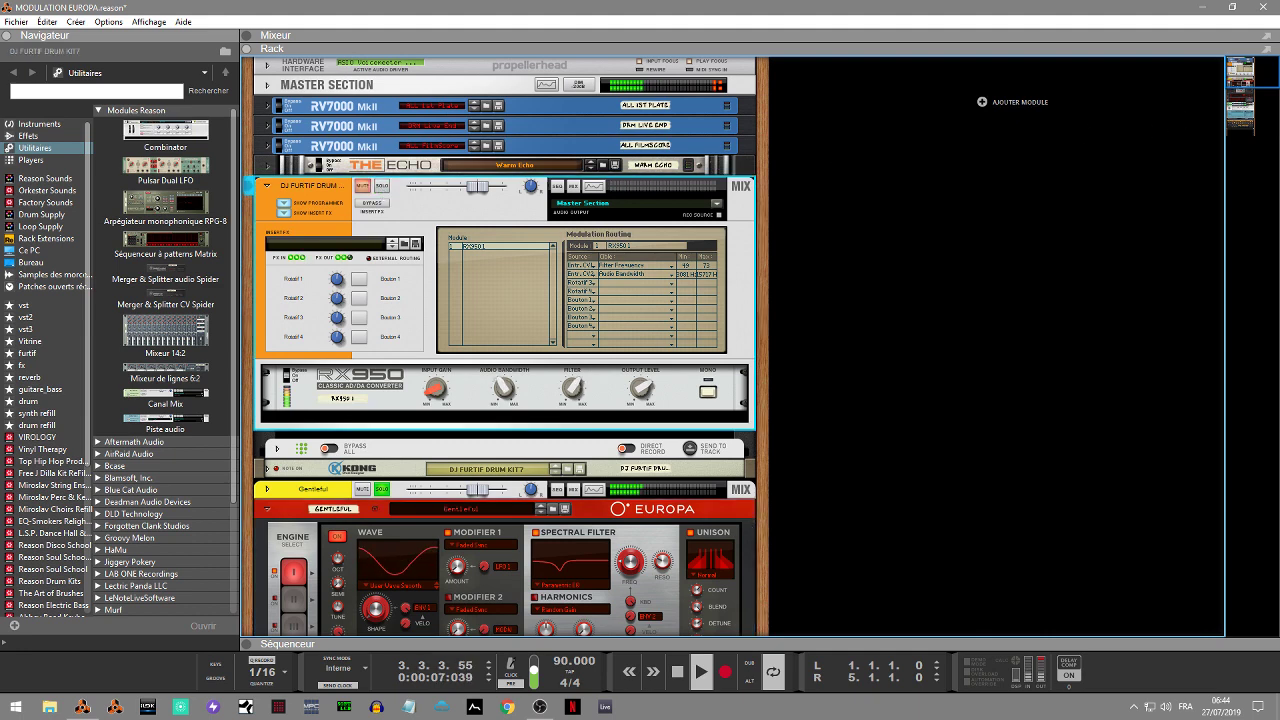
scroll(1104, 112, "down", 1)
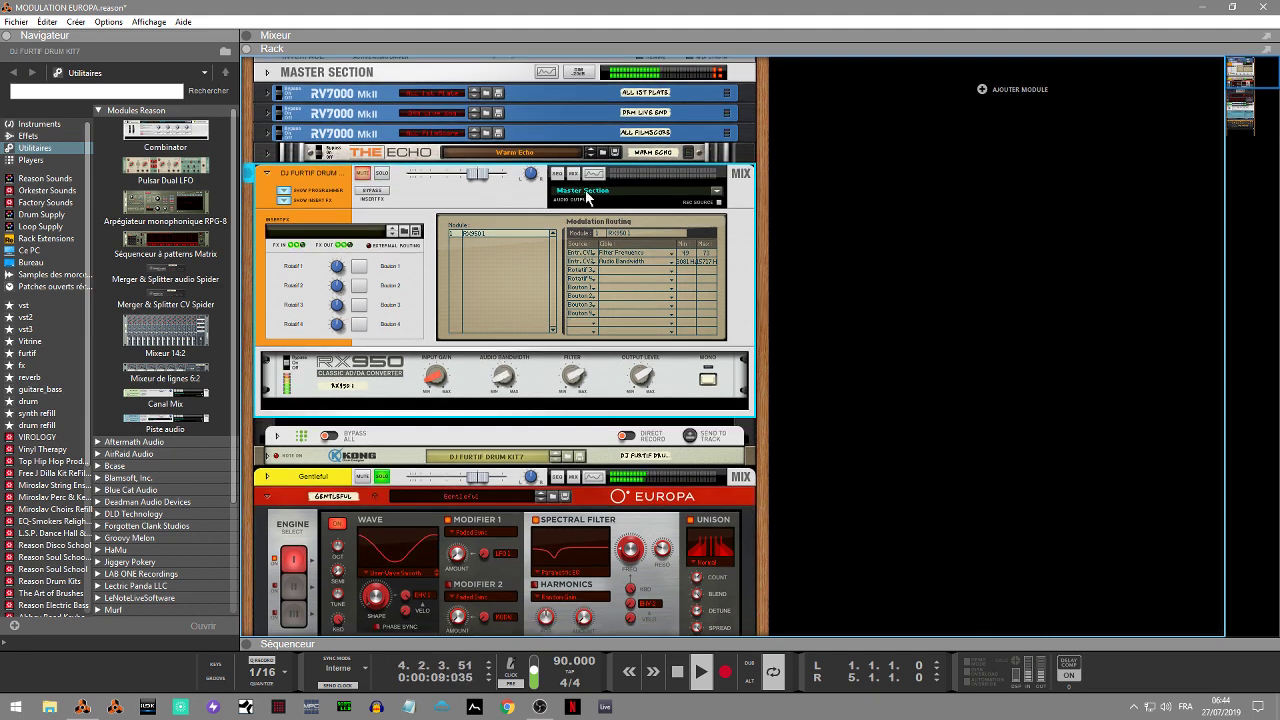
left_click(388, 477)
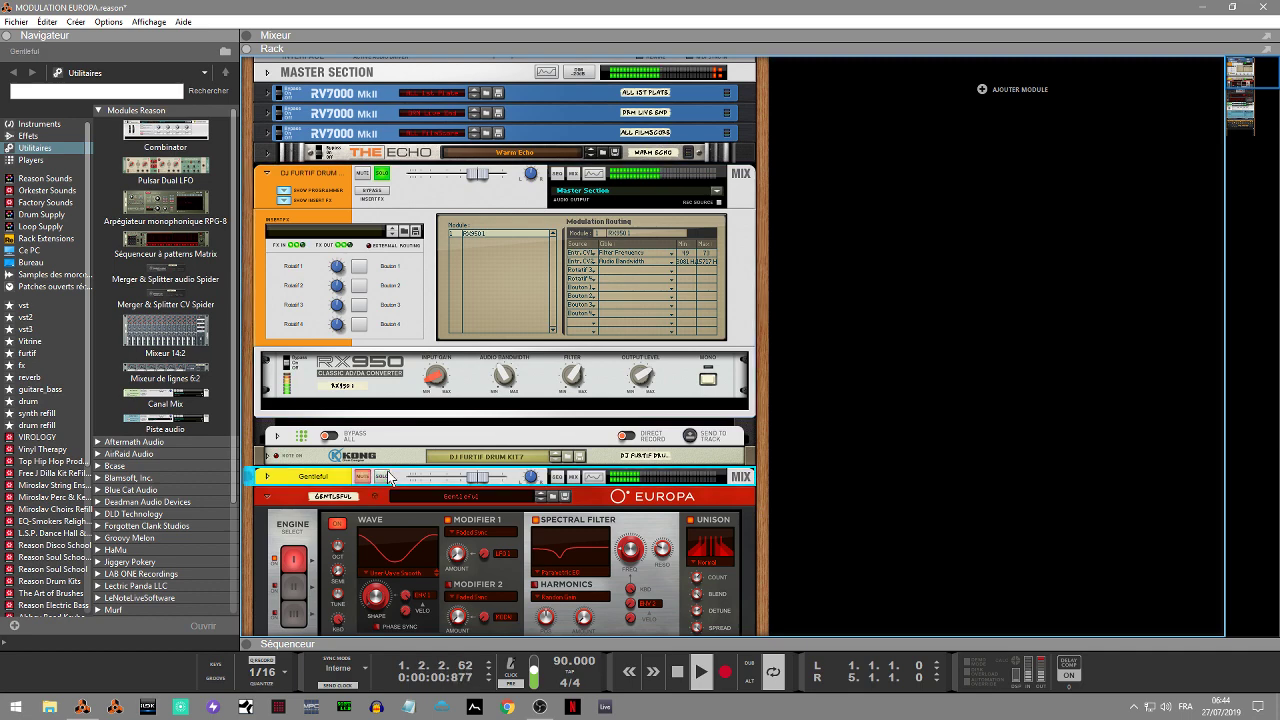
Slow envelope 4's synced rate to 8 bars, apply the sine preset curve, and speed the rate up to 3/4.
left_click(1256, 88)
left_click_drag(1256, 88, 1258, 114)
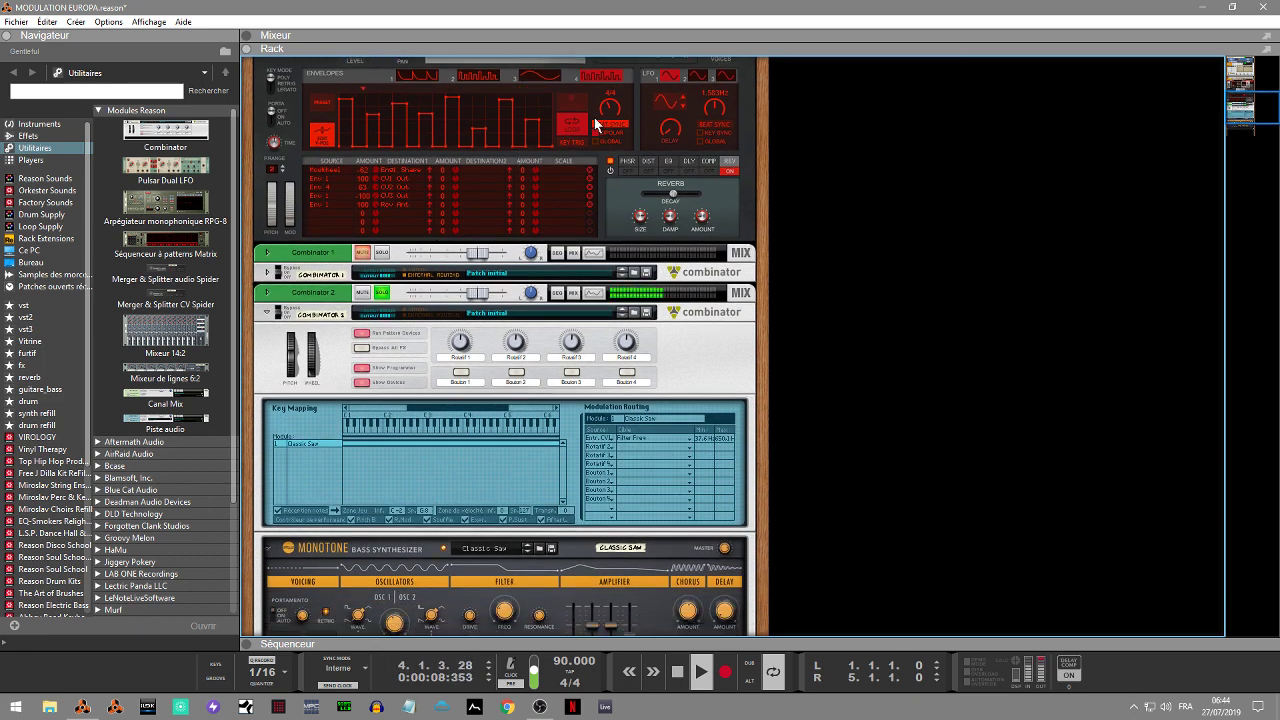
left_click_drag(619, 112, 617, 150)
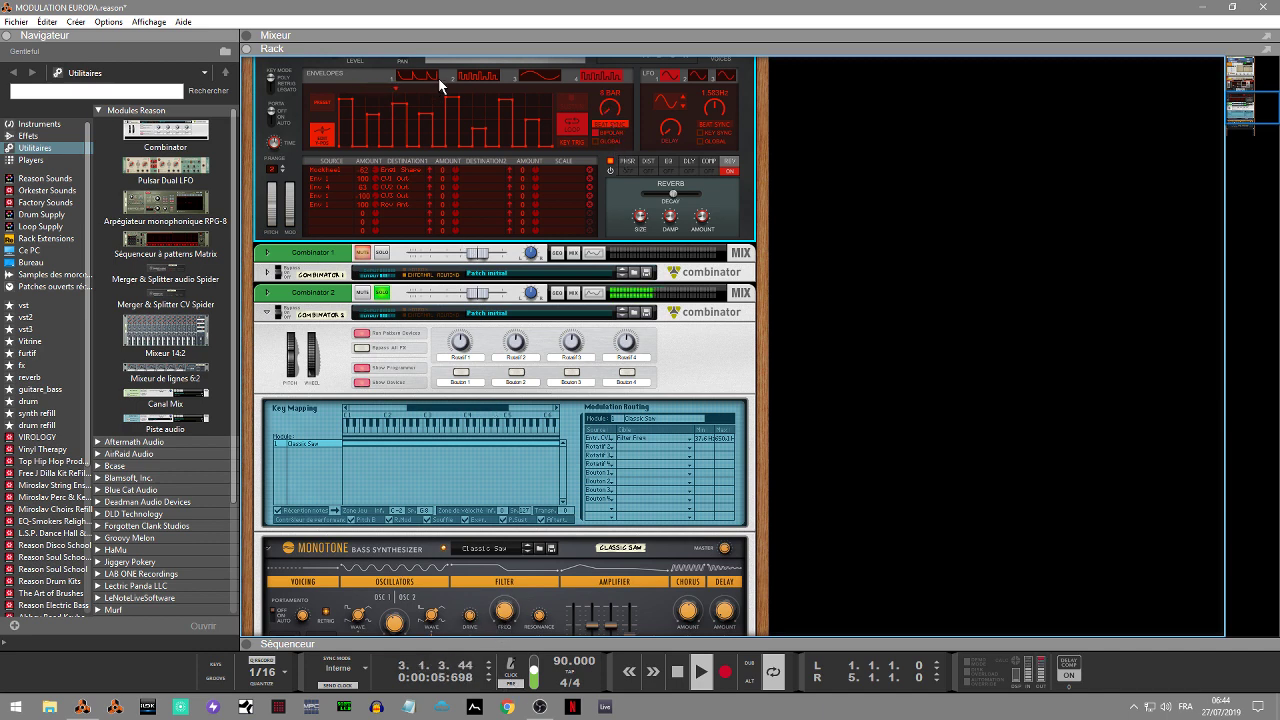
left_click(322, 102)
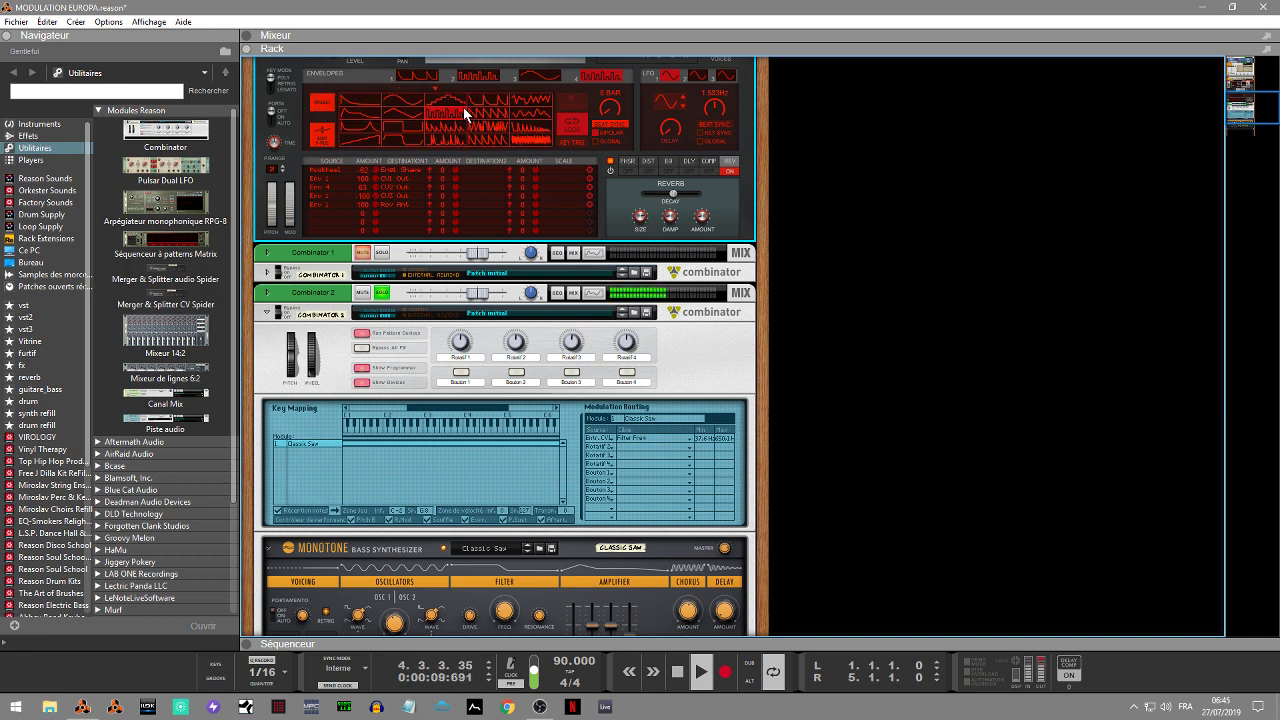
left_click(399, 106)
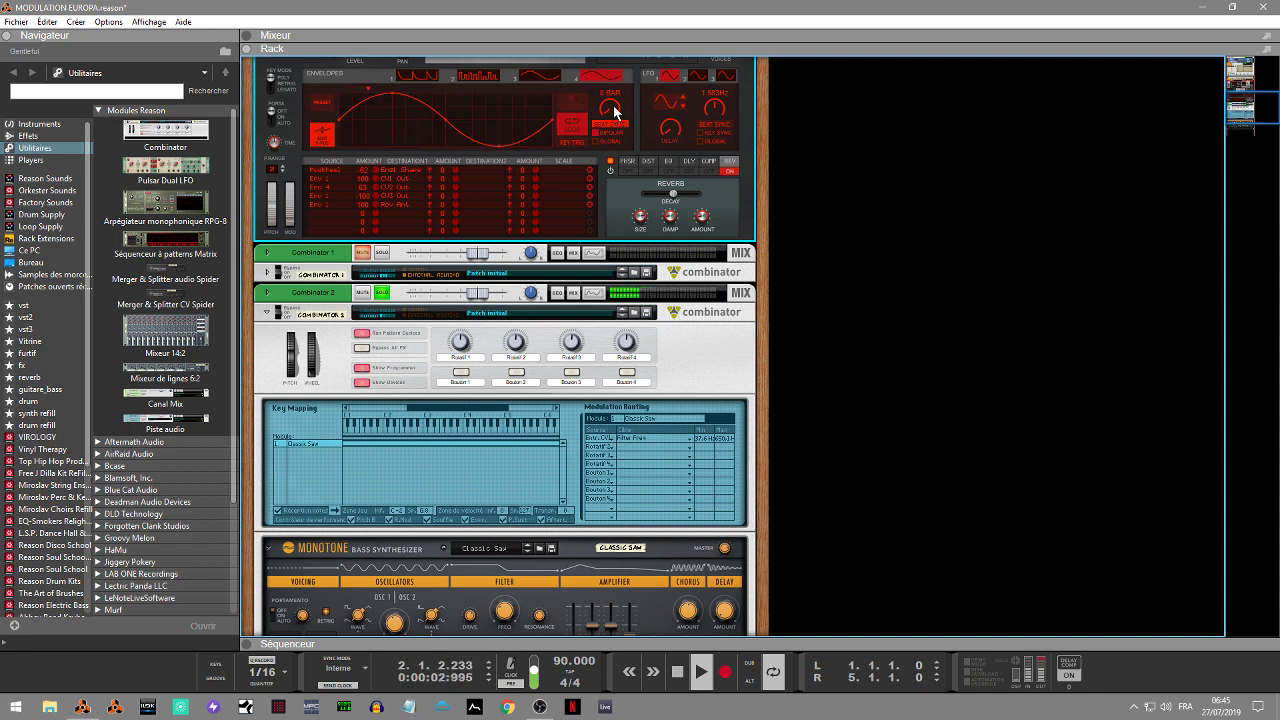
left_click_drag(612, 100, 619, 56)
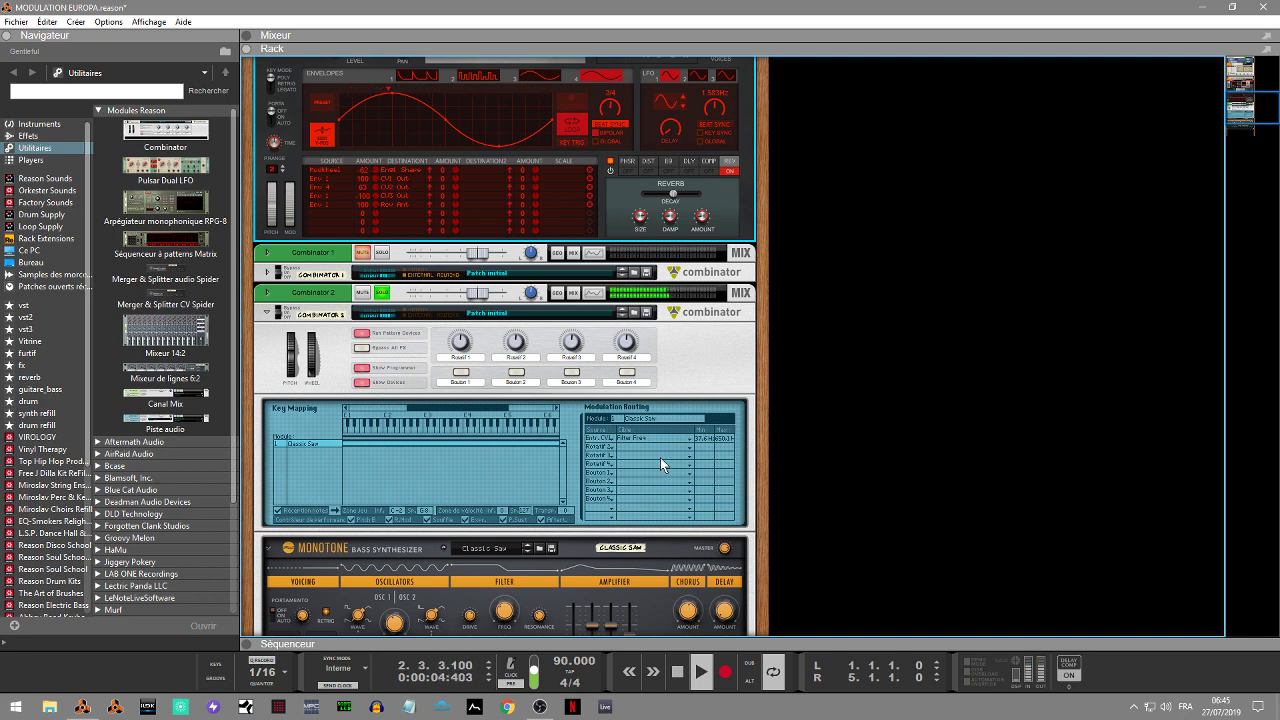
Raise the minimum and maximum of Combinator 2's Filter Freq routing and vary envelope 4's synced rate.
left_click_drag(701, 450, 729, 431)
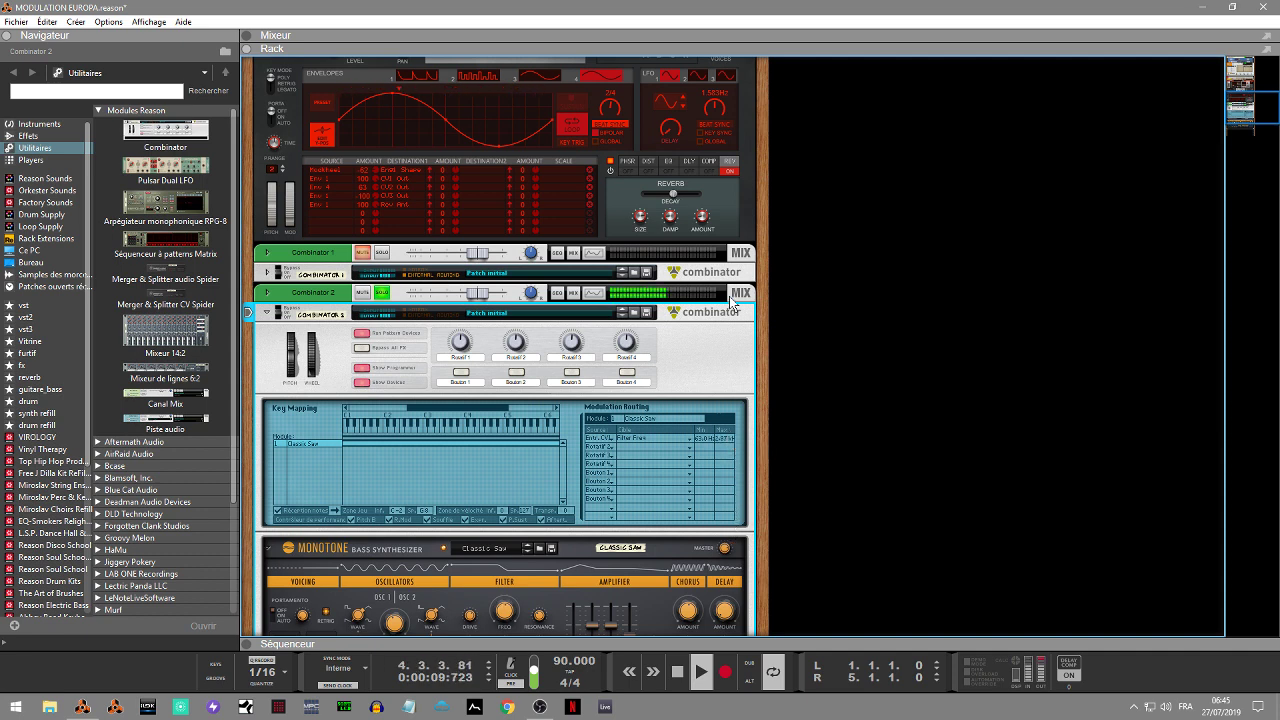
left_click(612, 113)
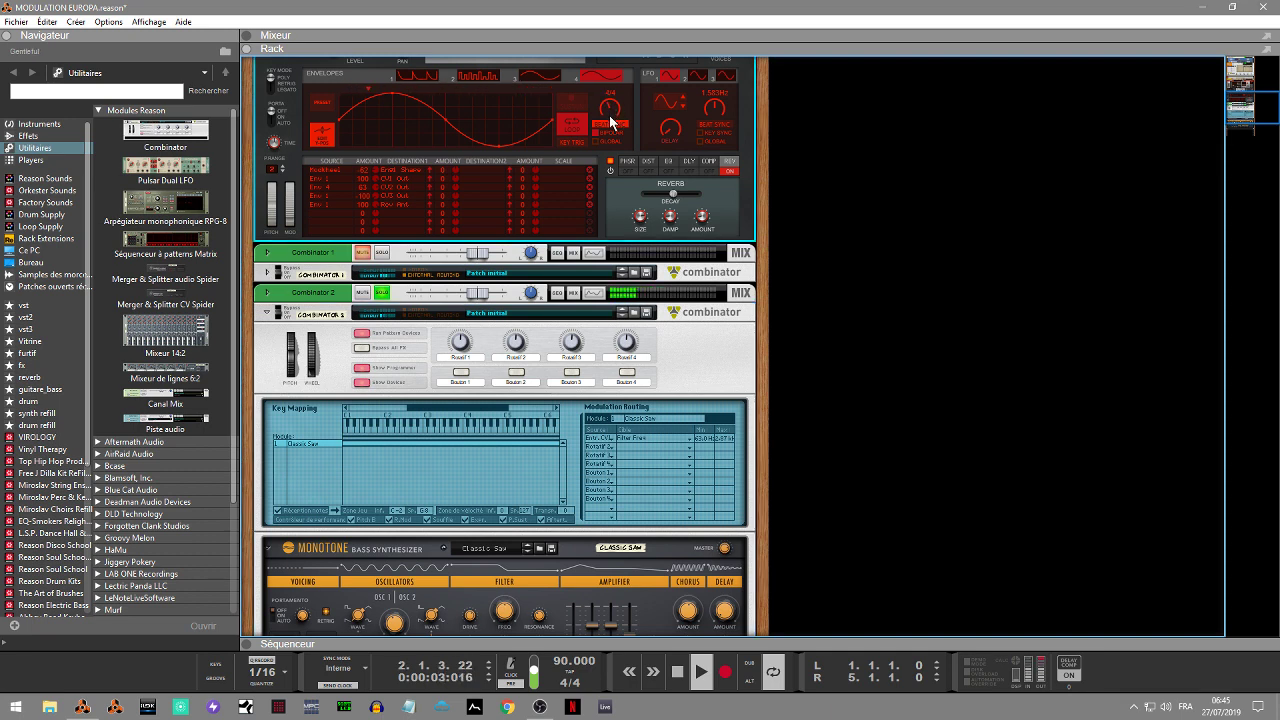
left_click(606, 170)
left_click_drag(612, 130, 611, 107)
Try the uneven stepped and decaying spike preset curves on envelope 4 and set its synced rate to 4/4.
left_click(324, 104)
left_click(433, 112)
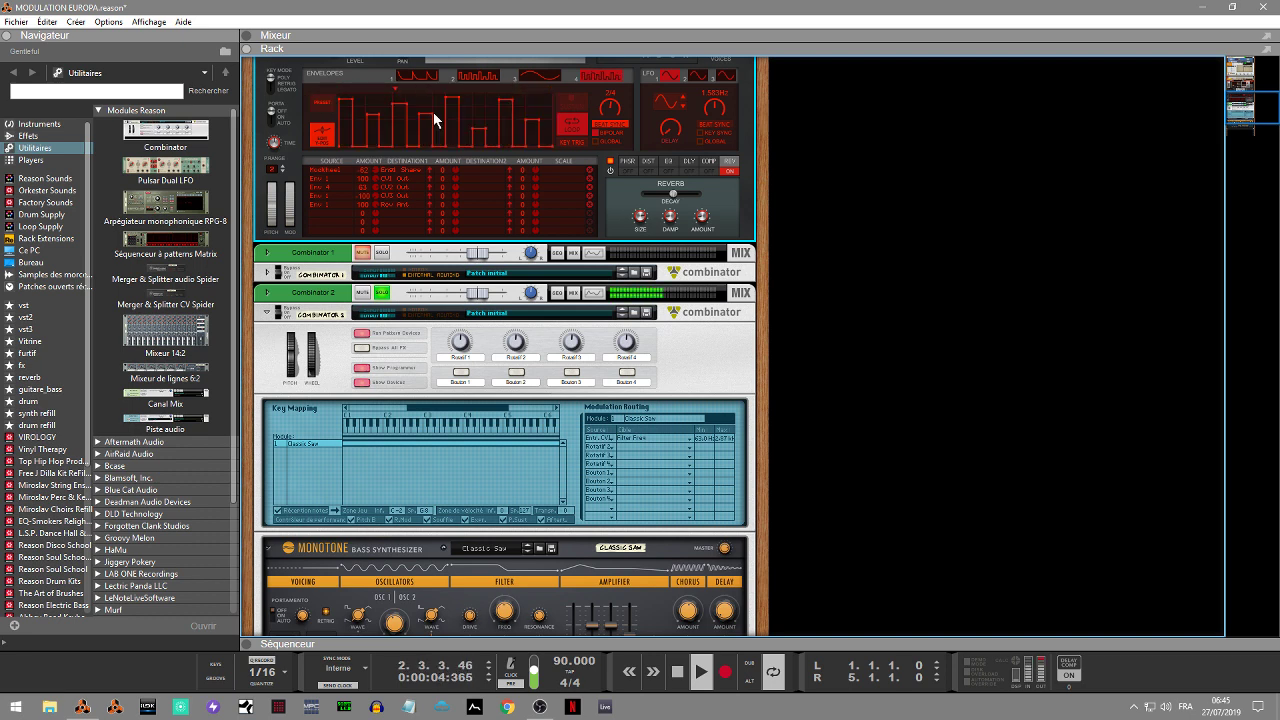
left_click(325, 108)
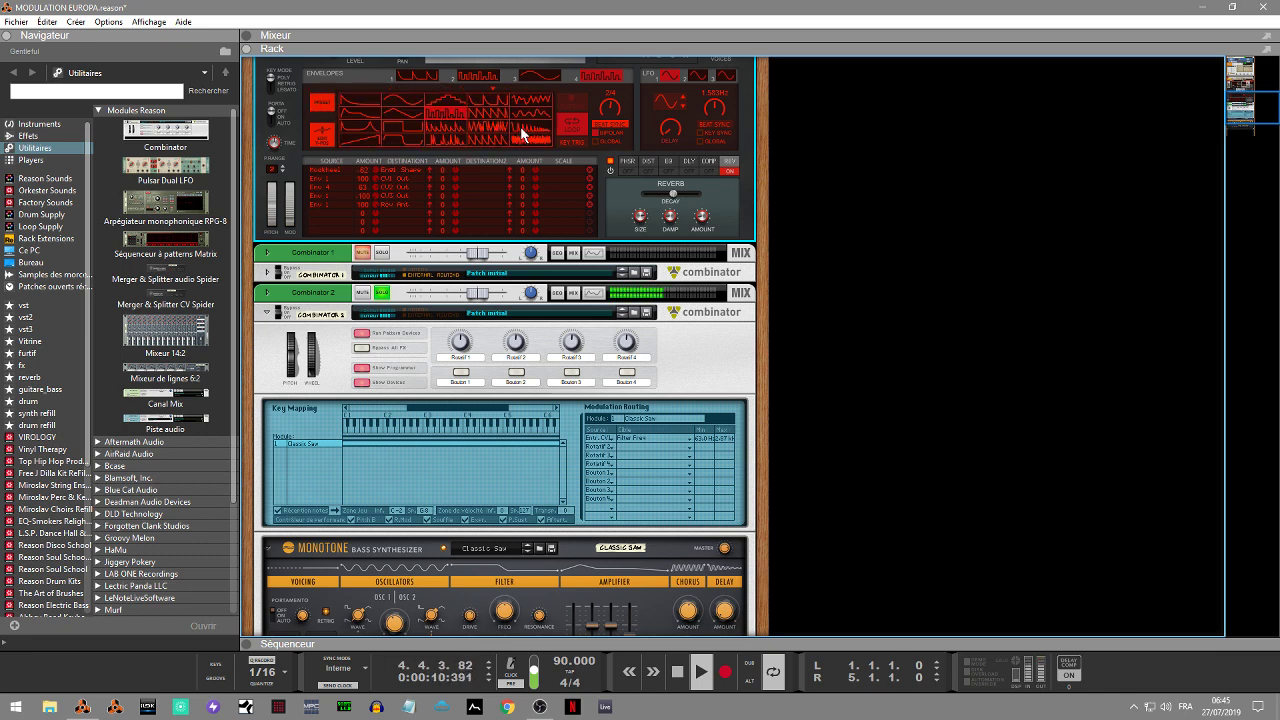
left_click(521, 135)
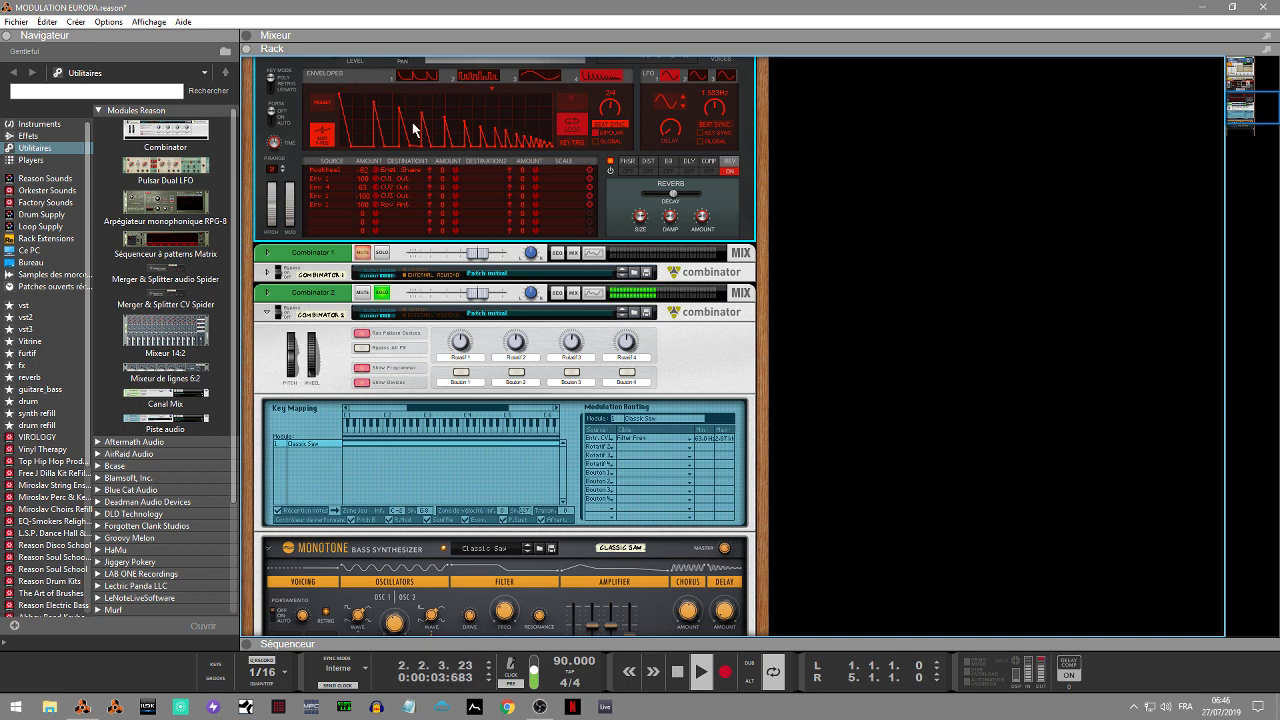
left_click_drag(613, 110, 607, 136)
left_click_drag(605, 141, 603, 118)
Apply the rounded square preset curve to envelope 4, try its rate at 1/4, and slow it to 6/4.
left_click(321, 101)
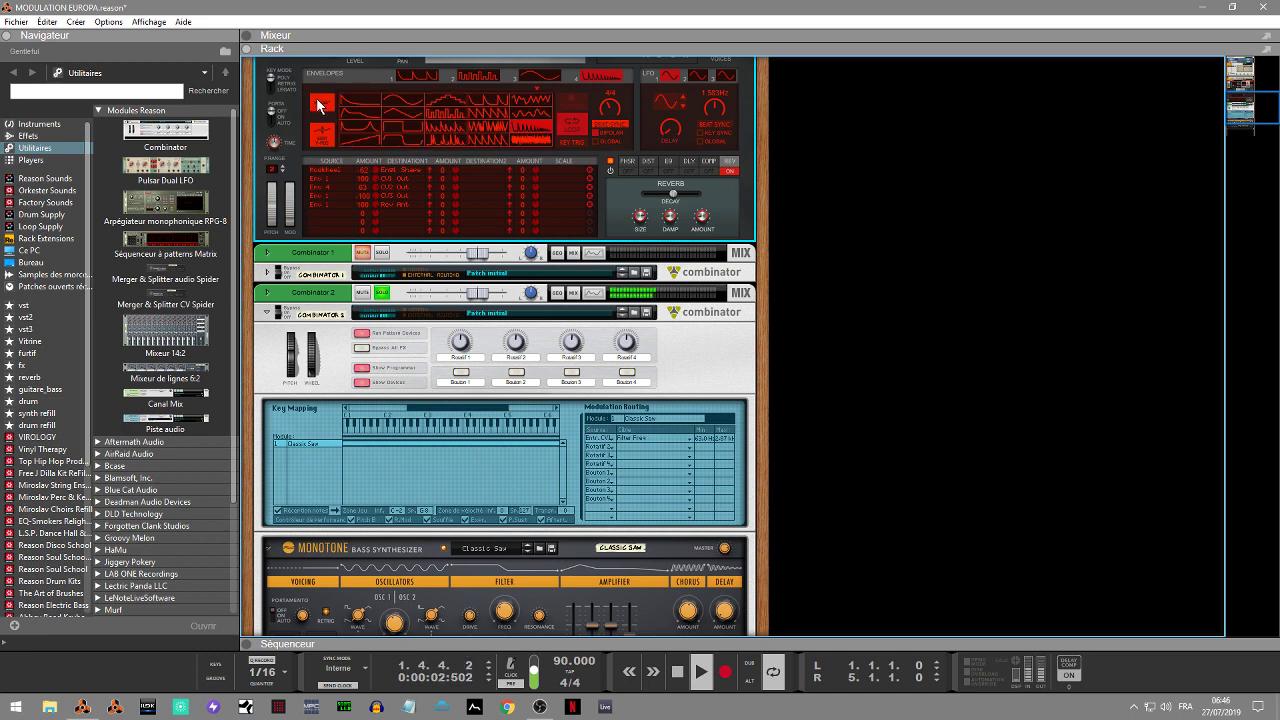
left_click(399, 137)
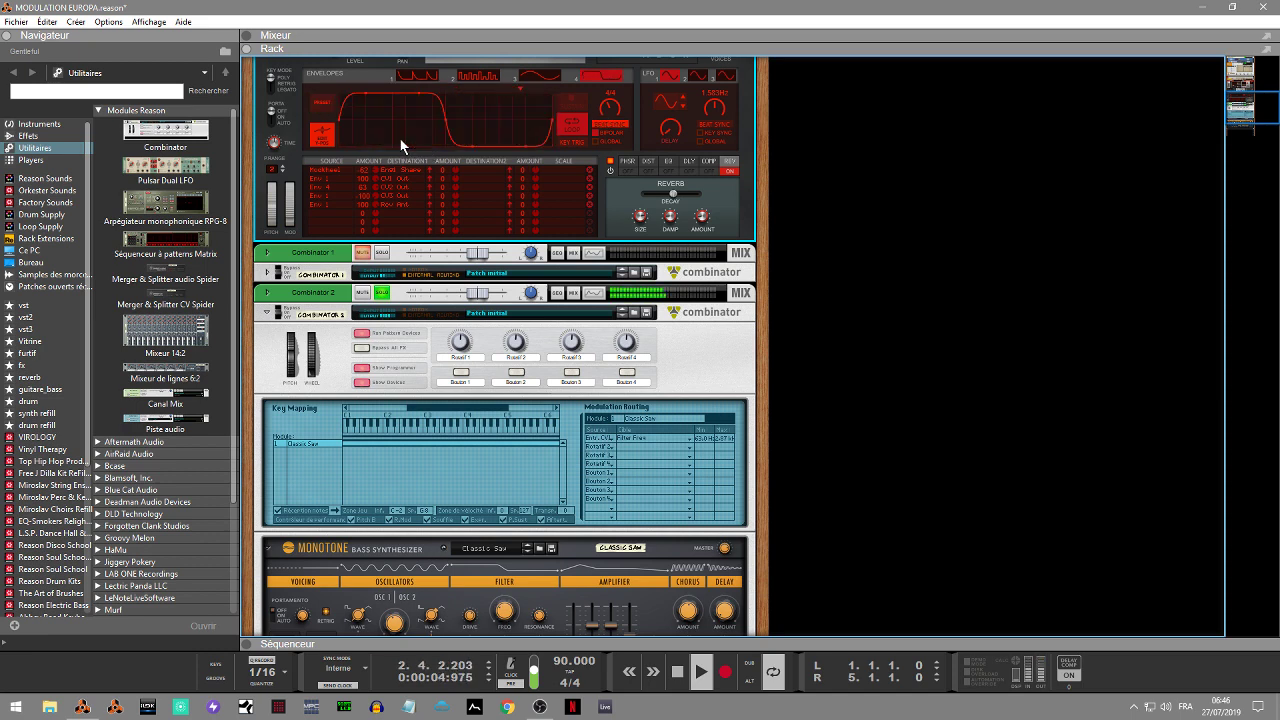
left_click_drag(605, 122, 594, 70)
left_click_drag(587, 34, 583, 66)
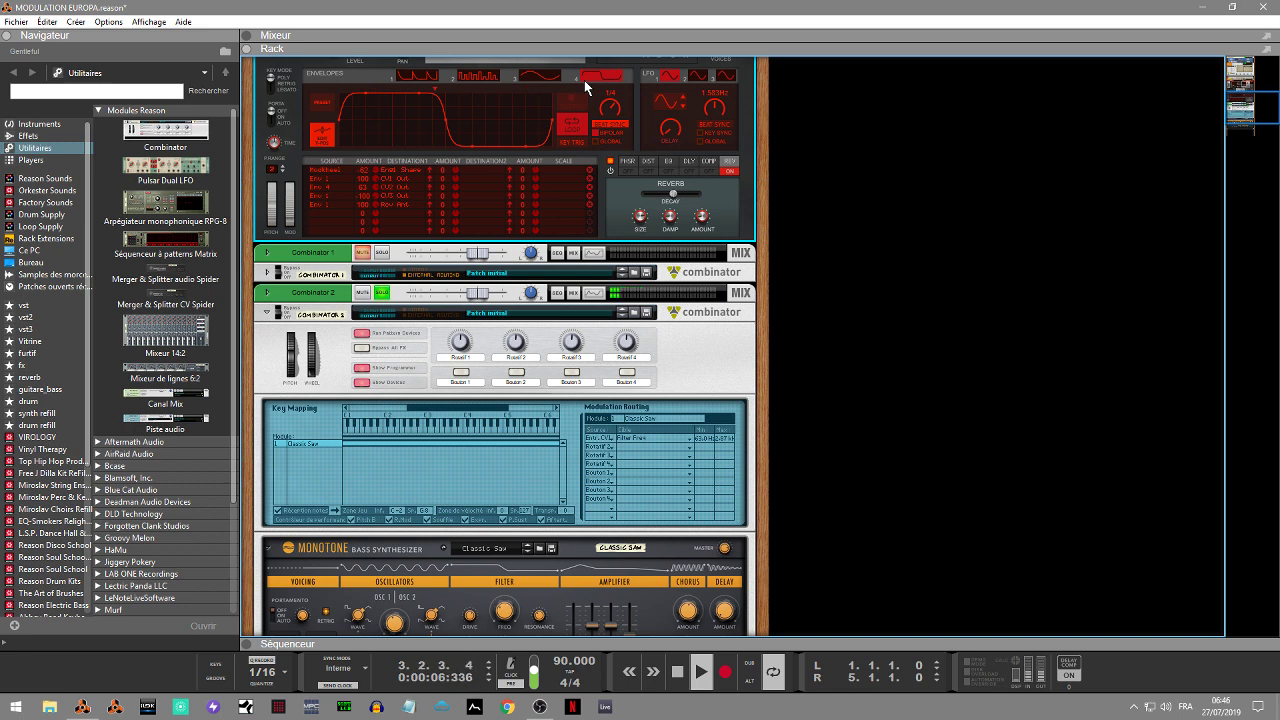
left_click_drag(584, 80, 591, 104)
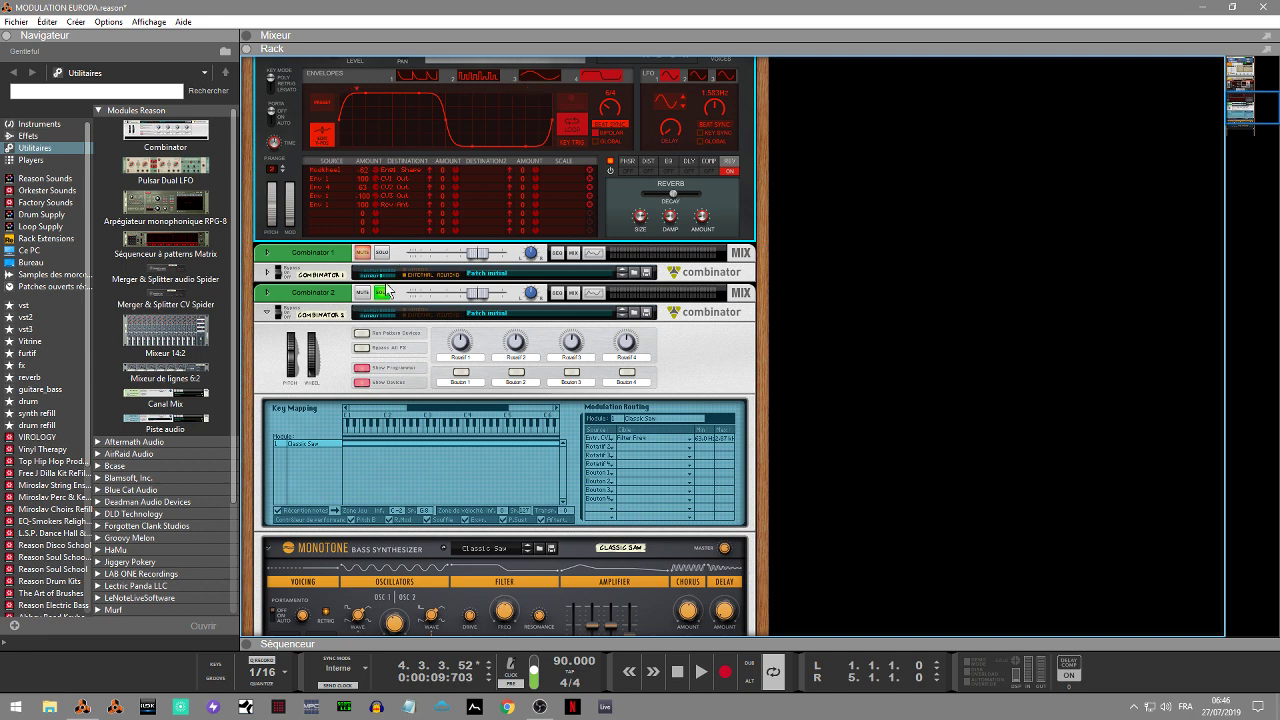
Change the modulation source of Europa's CV2 Out row from envelope 4 to LFO 3.
left_click(329, 211)
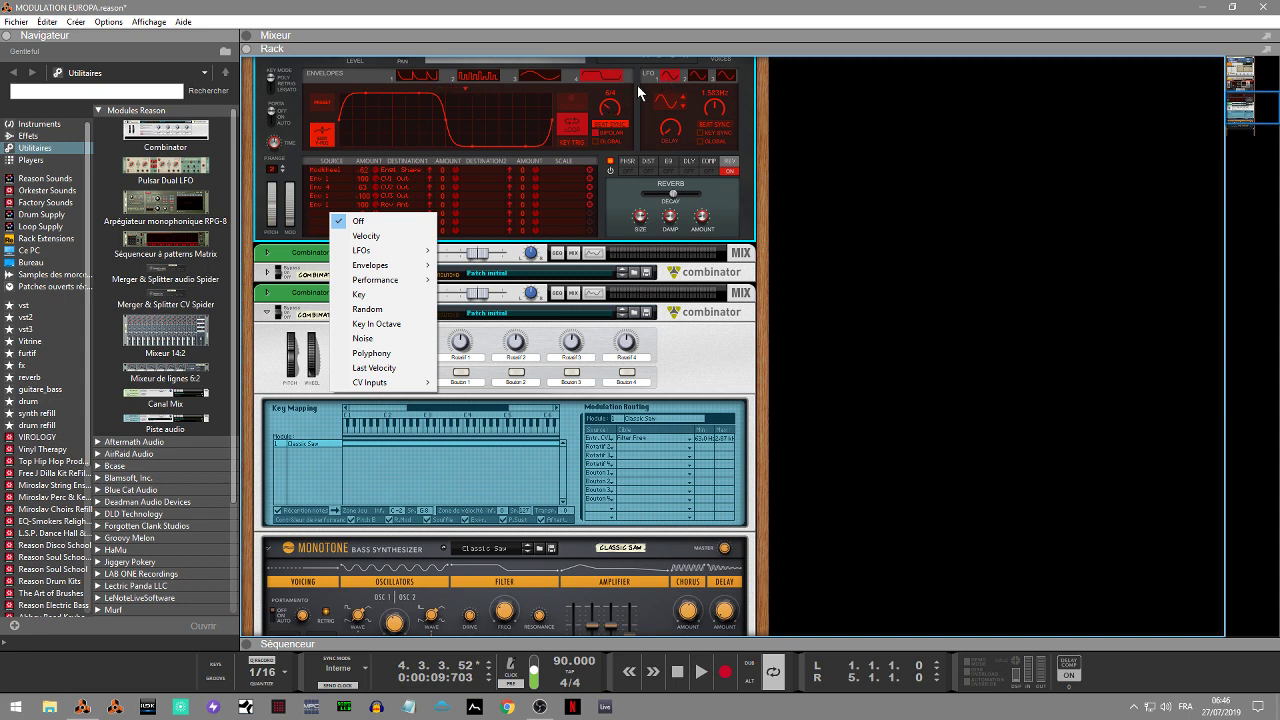
left_click(325, 196)
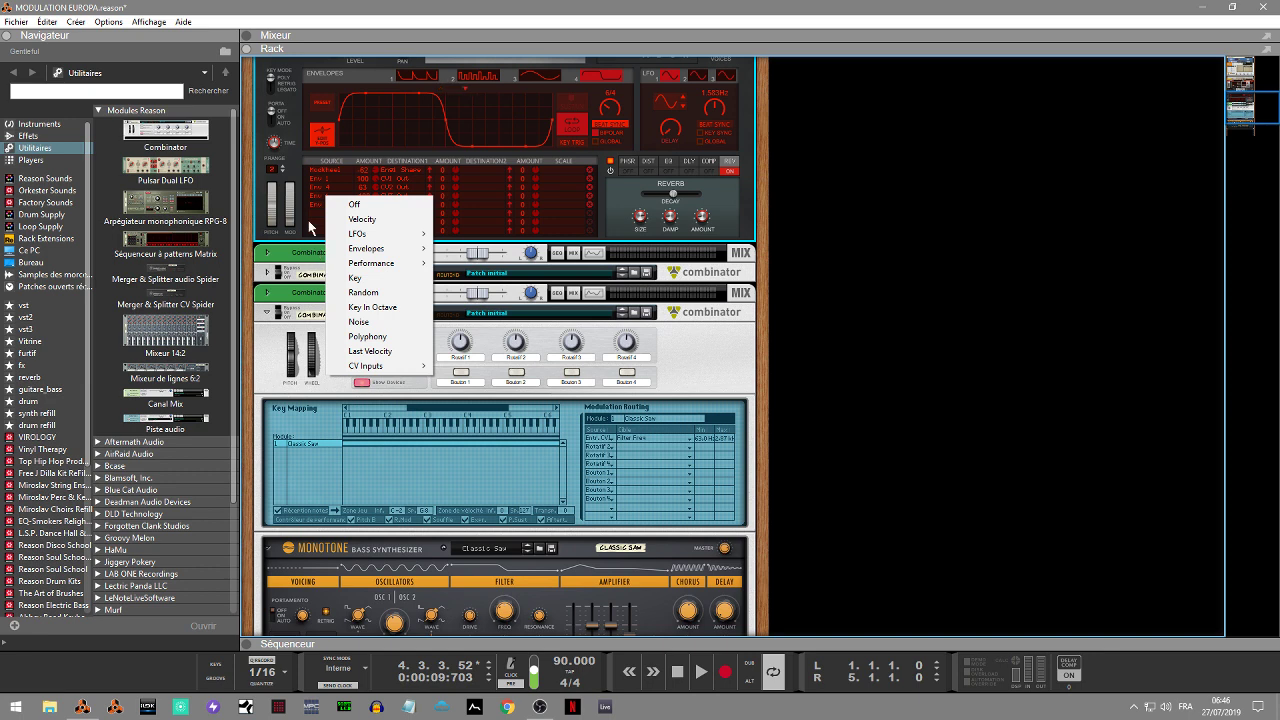
left_click(330, 192)
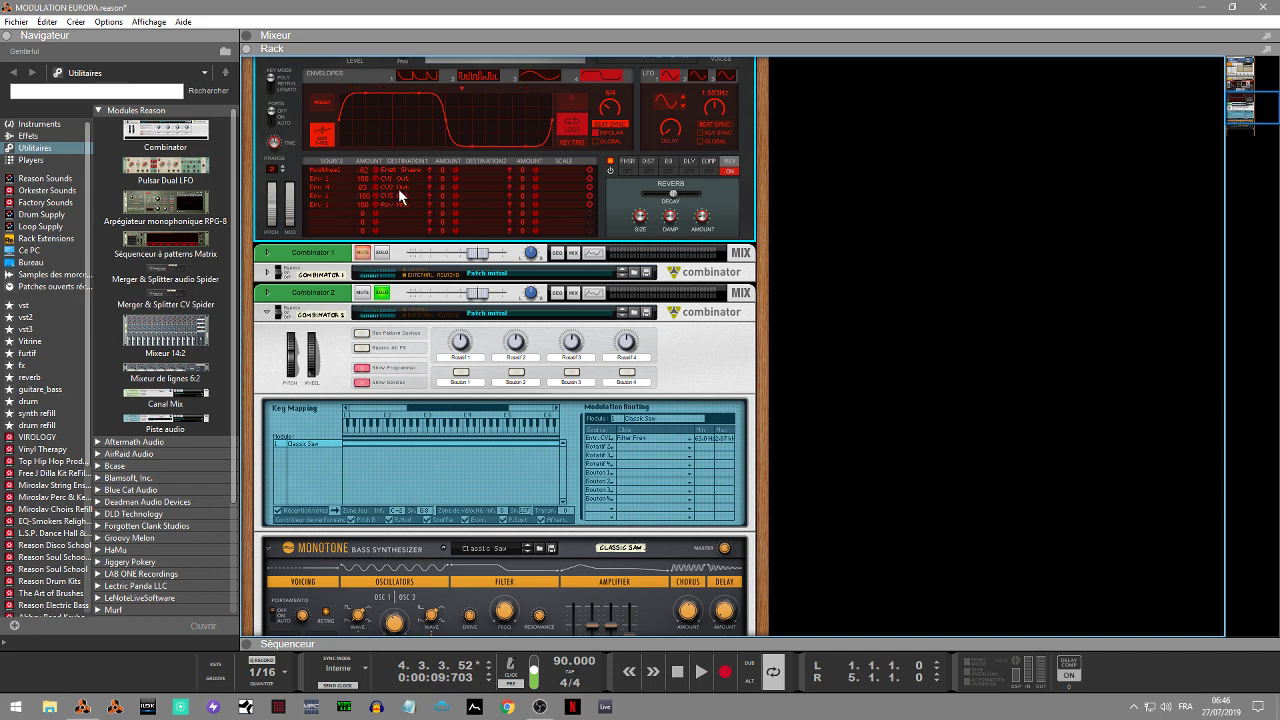
left_click(323, 187)
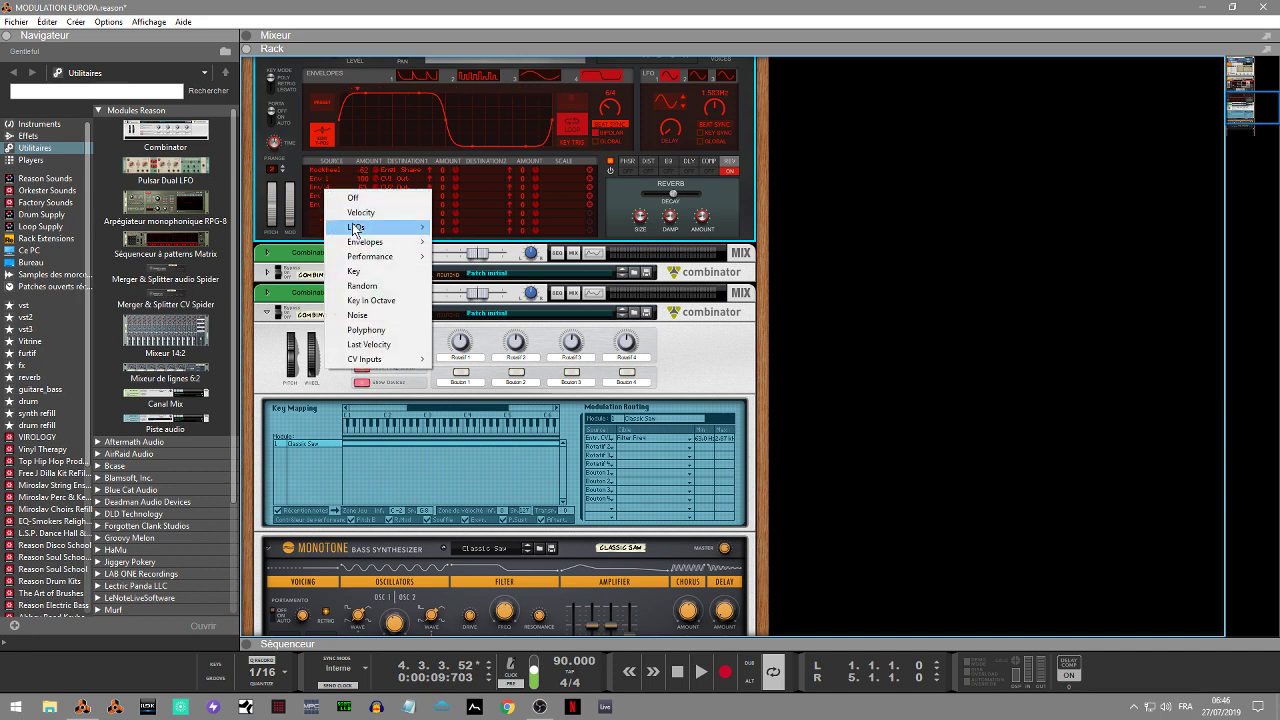
mouse_move(355, 236)
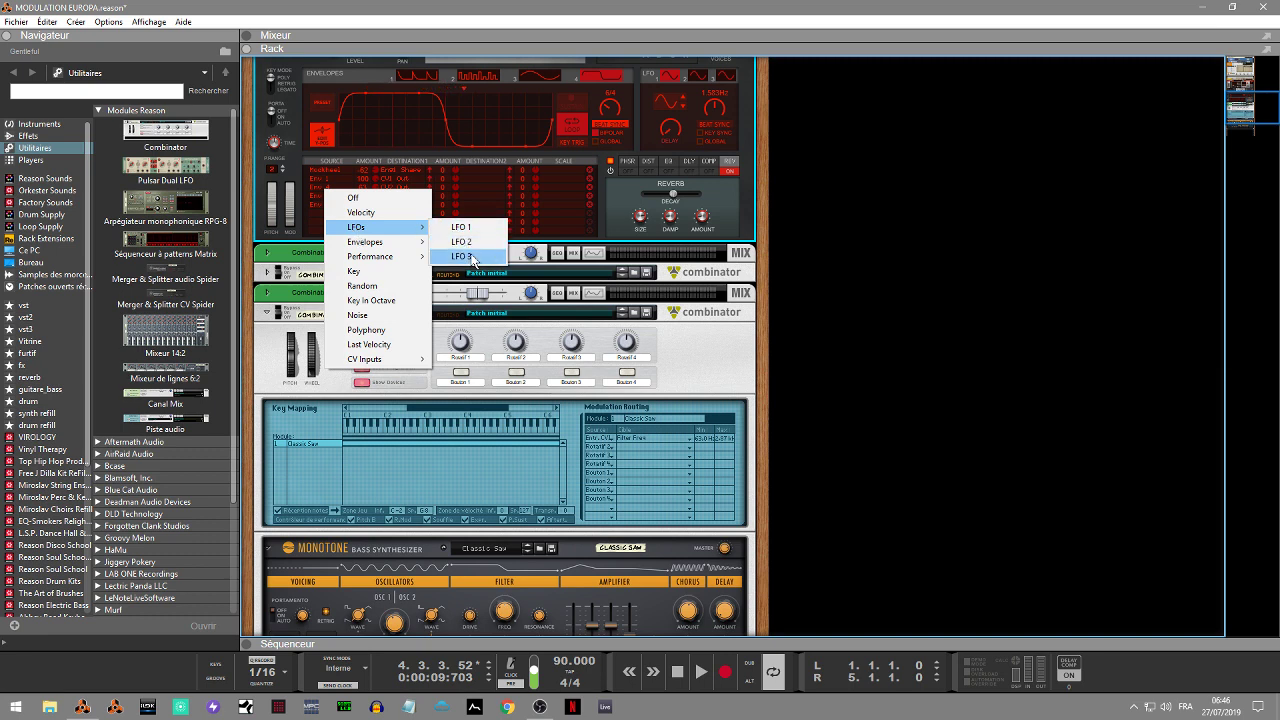
left_click(465, 243)
Display LFO 3's settings, adjust its rate, and play the loop.
left_click(726, 78)
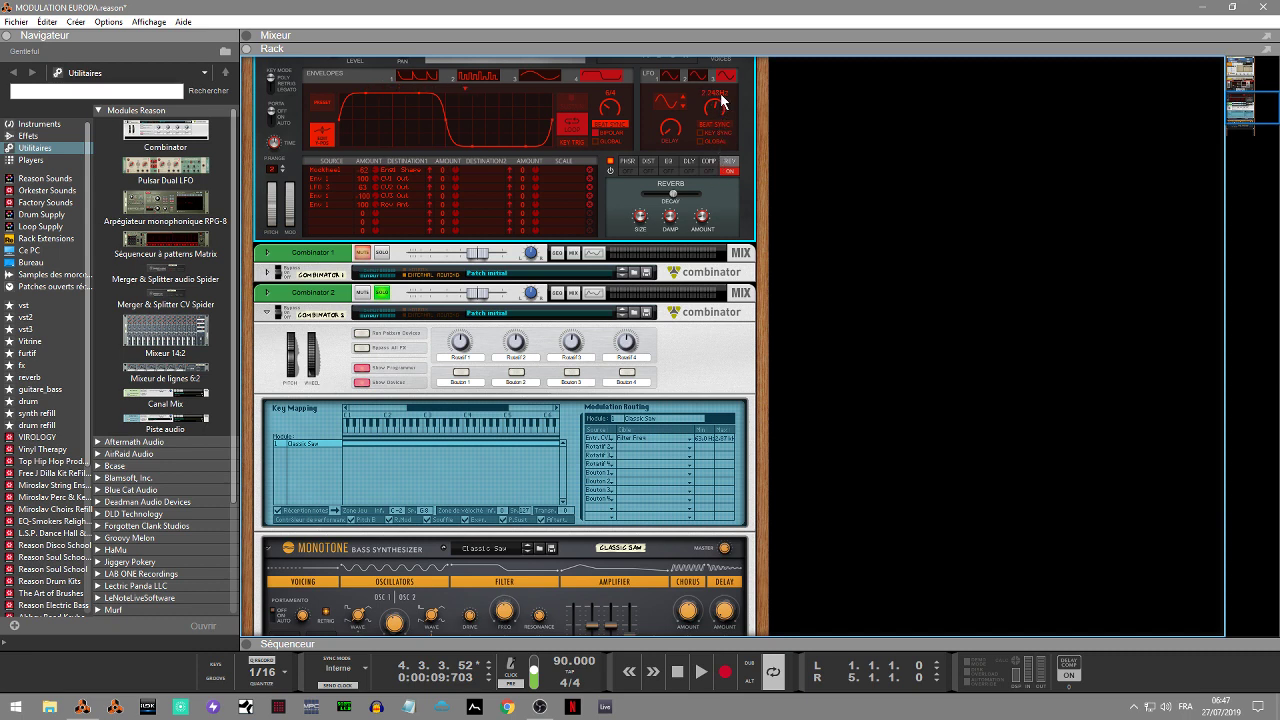
mouse_move(720, 97)
left_mouse_down()
mouse_move(726, 80)
mouse_move(717, 110)
mouse_move(721, 71)
mouse_move(724, 158)
mouse_move(721, 101)
left_mouse_up()
key("space")
key("space")
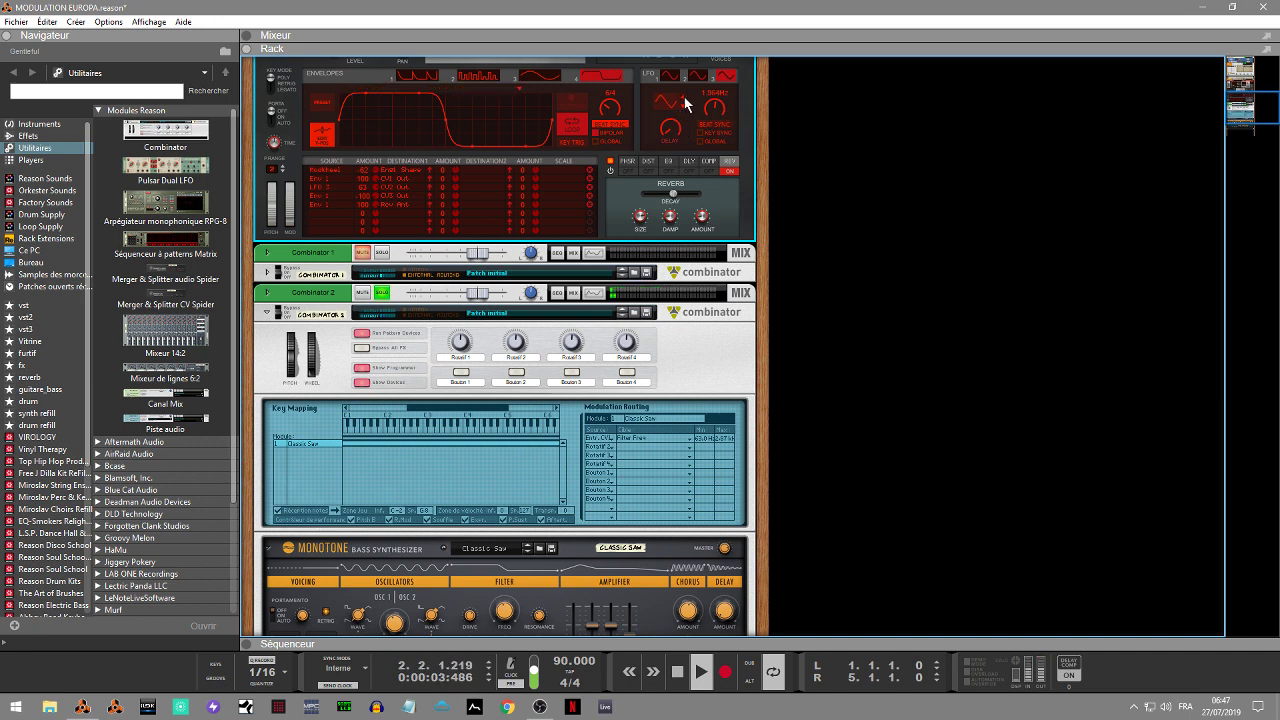
Switch LFO 3 to a rising ramp waveform, adjust its rate, and enable beat sync.
left_click(685, 98)
left_click(685, 99)
left_click_drag(716, 115, 710, 135)
left_click(718, 126)
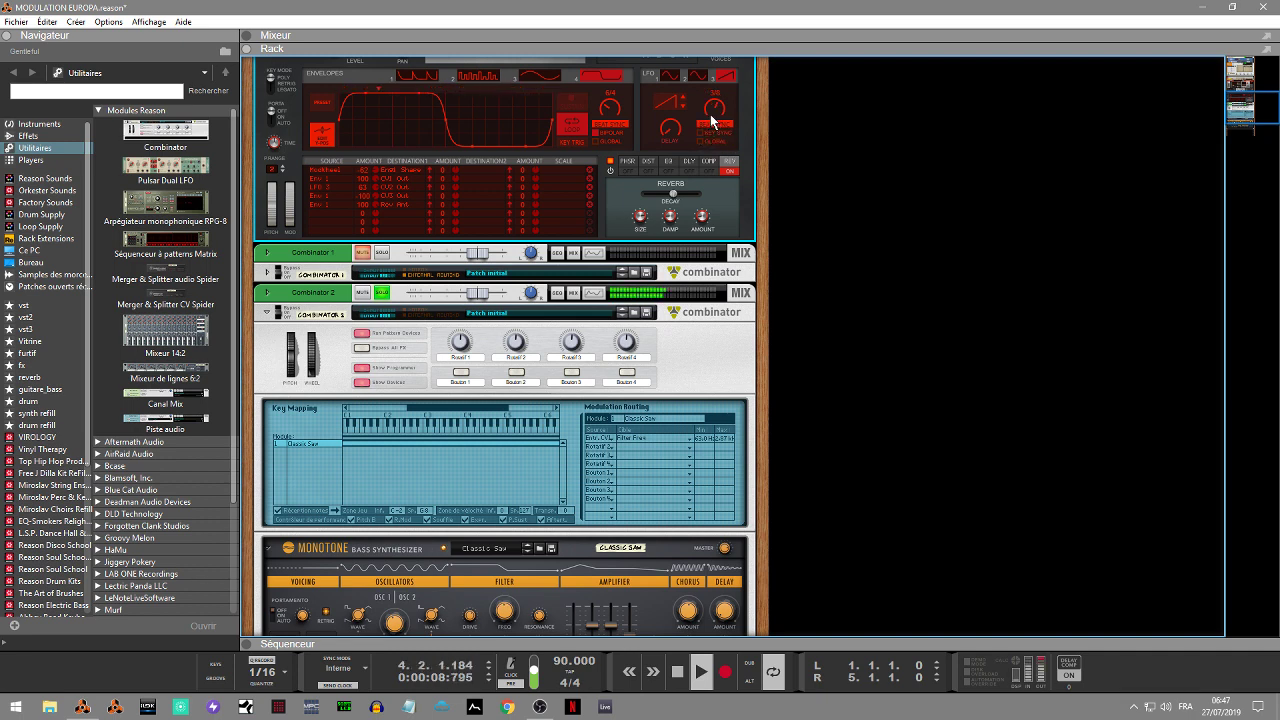
Return LFO 3 to the sine waveform and adjust its beat-synced rate.
mouse_move(713, 118)
left_mouse_down()
mouse_move(705, 133)
mouse_move(709, 114)
left_mouse_up()
left_click(683, 95)
left_click(683, 105)
left_click(683, 105)
left_click_drag(714, 109, 715, 112)
Lower the minimum and maximum values of Combinator 2's Filter Freq modulation routing.
left_click_drag(704, 438, 716, 485)
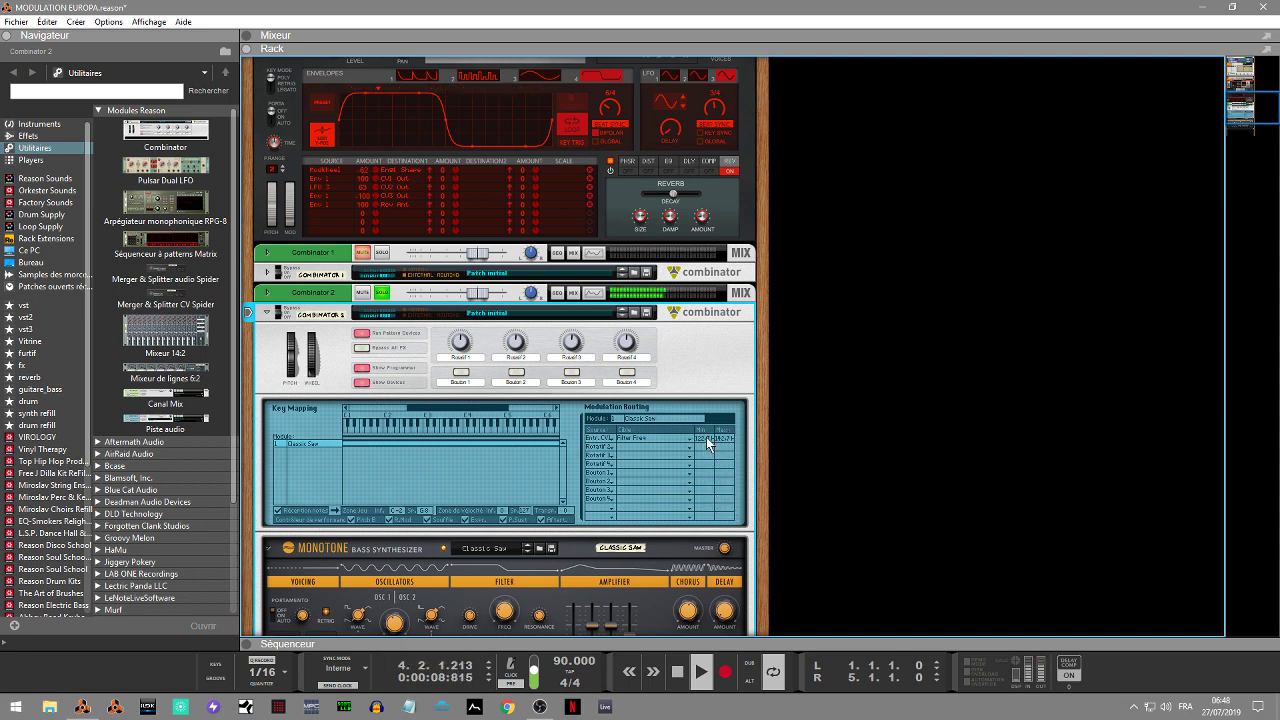
left_click_drag(710, 406, 711, 260)
left_click_drag(725, 438, 734, 570)
Vary LFO 3's synced rate and raise Combinator 2's Filter Freq maximum to about 1.66 kHz.
left_click_drag(711, 109, 720, 8)
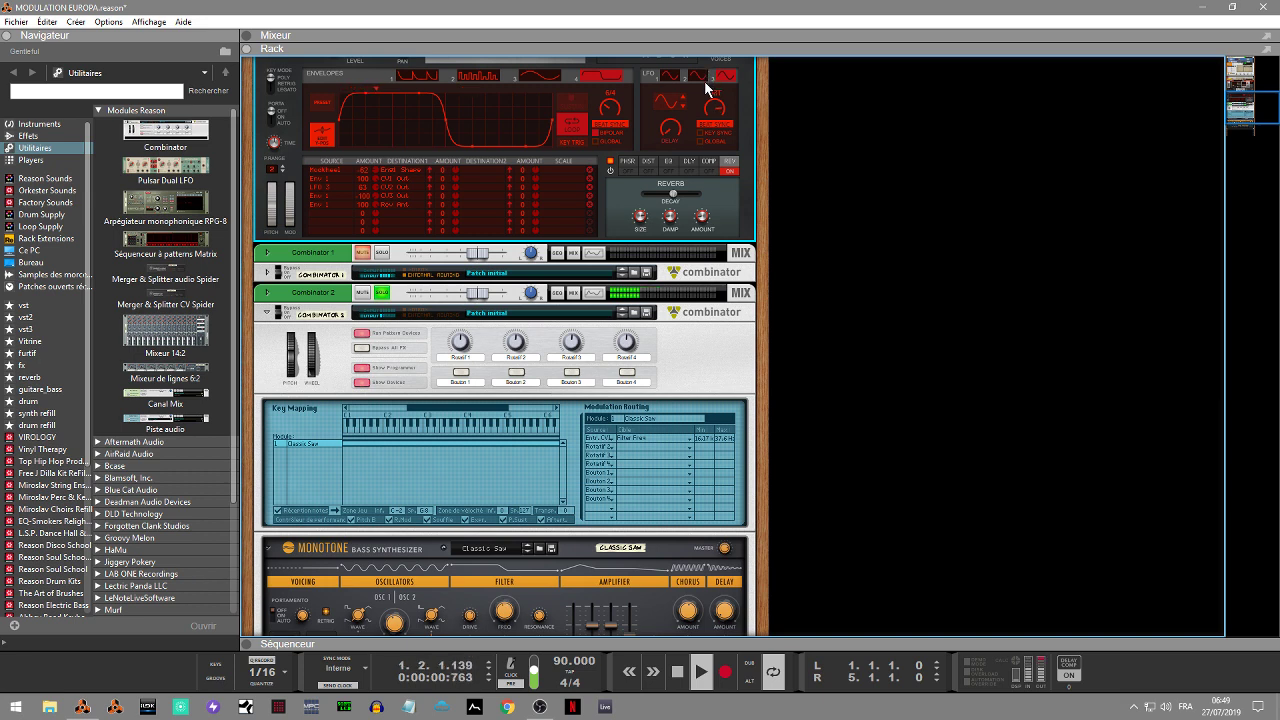
left_click_drag(708, 100, 708, 122)
left_click(725, 440)
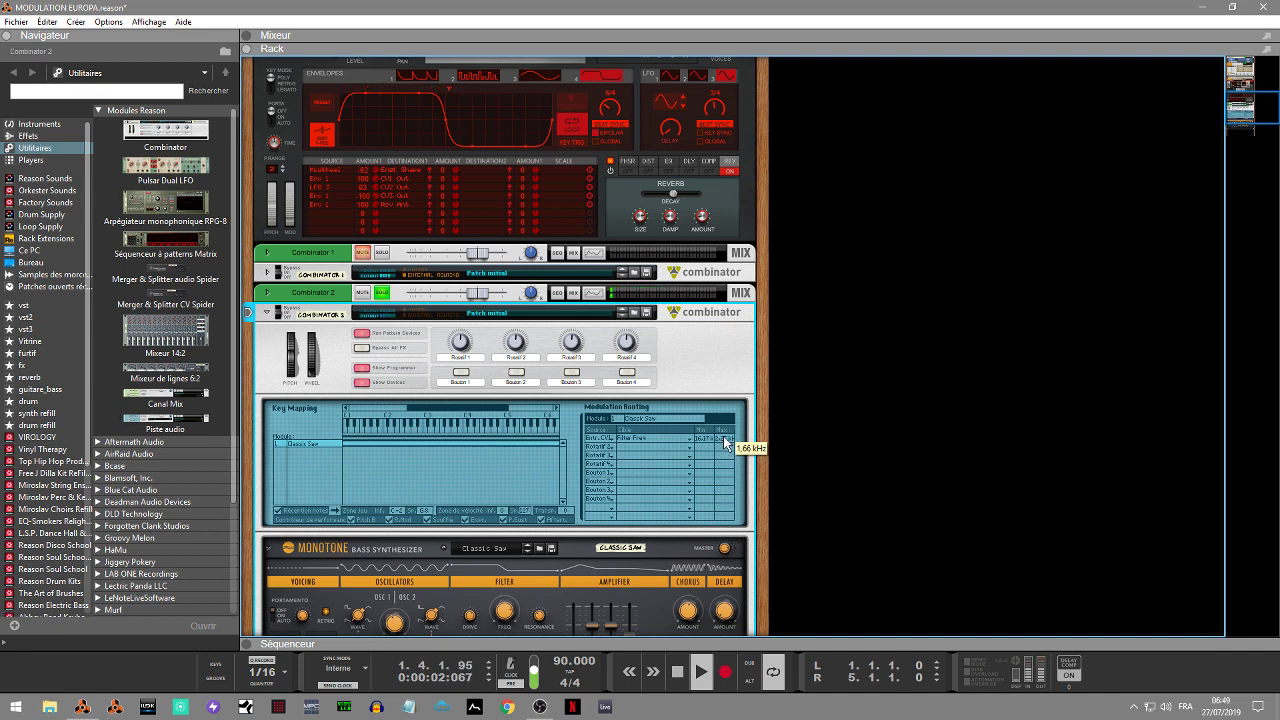
Invert Combinator 2's Filter Freq modulation range by setting its maximum to 37.6 Hz and minimum to about 964 Hz, then stop playback.
left_click_drag(727, 440, 733, 570)
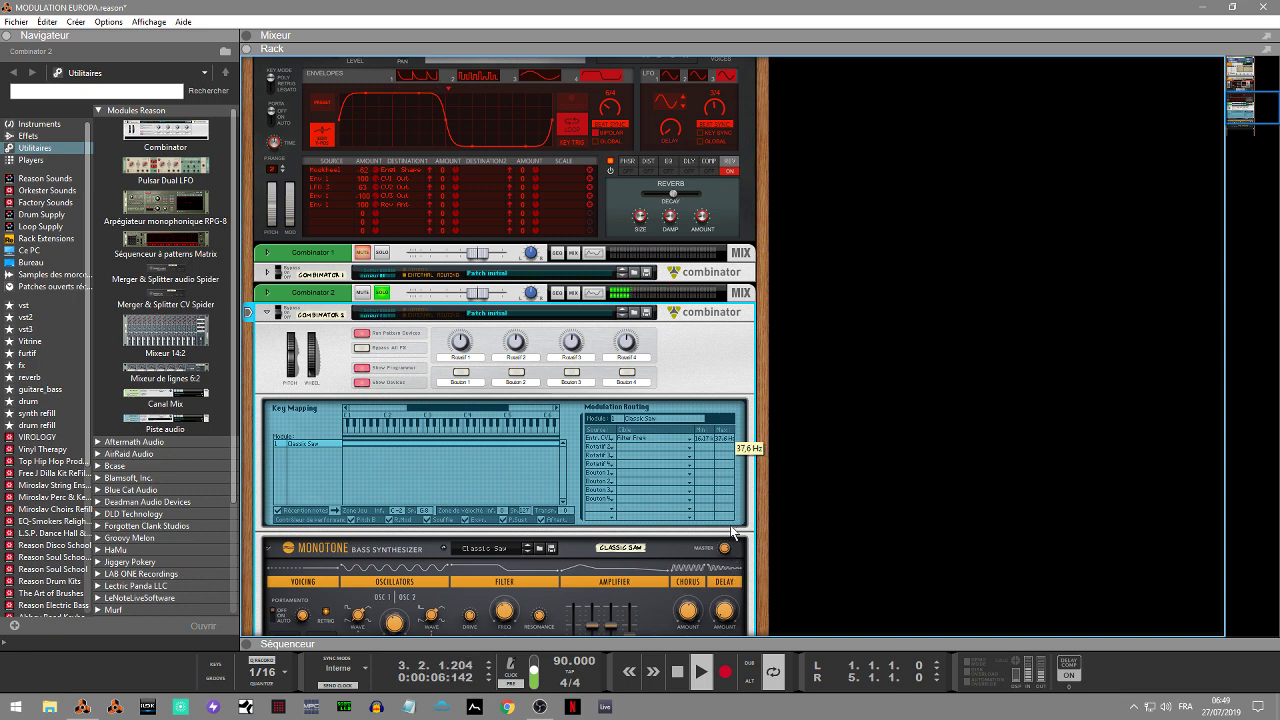
left_click_drag(704, 449, 703, 483)
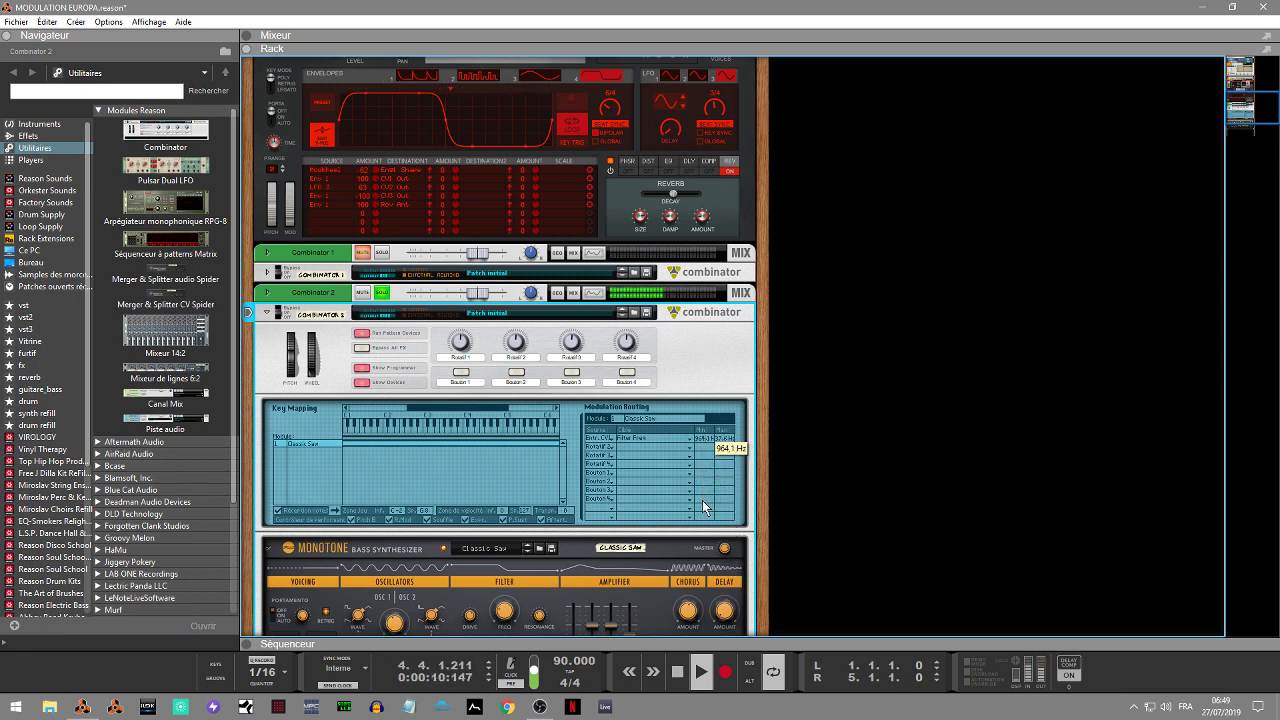
key("space")
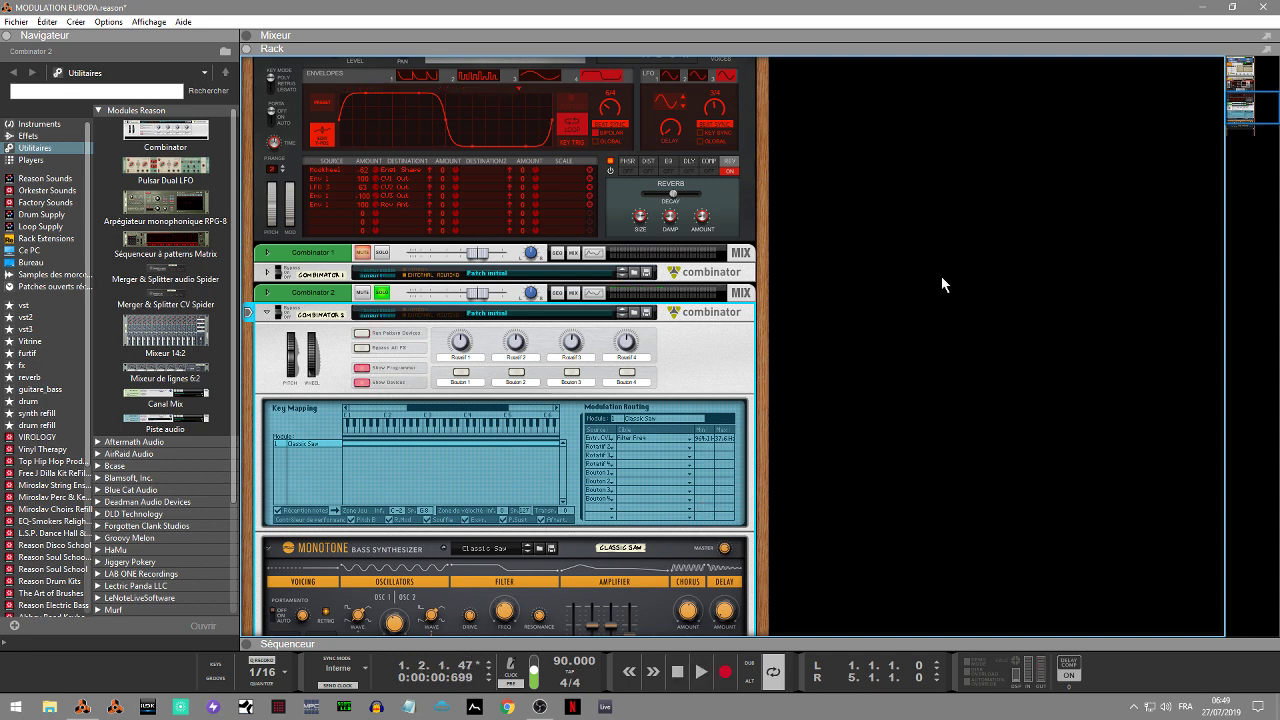
Route Europa's LFO 3 modulation row to Engine 1 Pitch and audition it.
scroll(1247, 111, "up", 5)
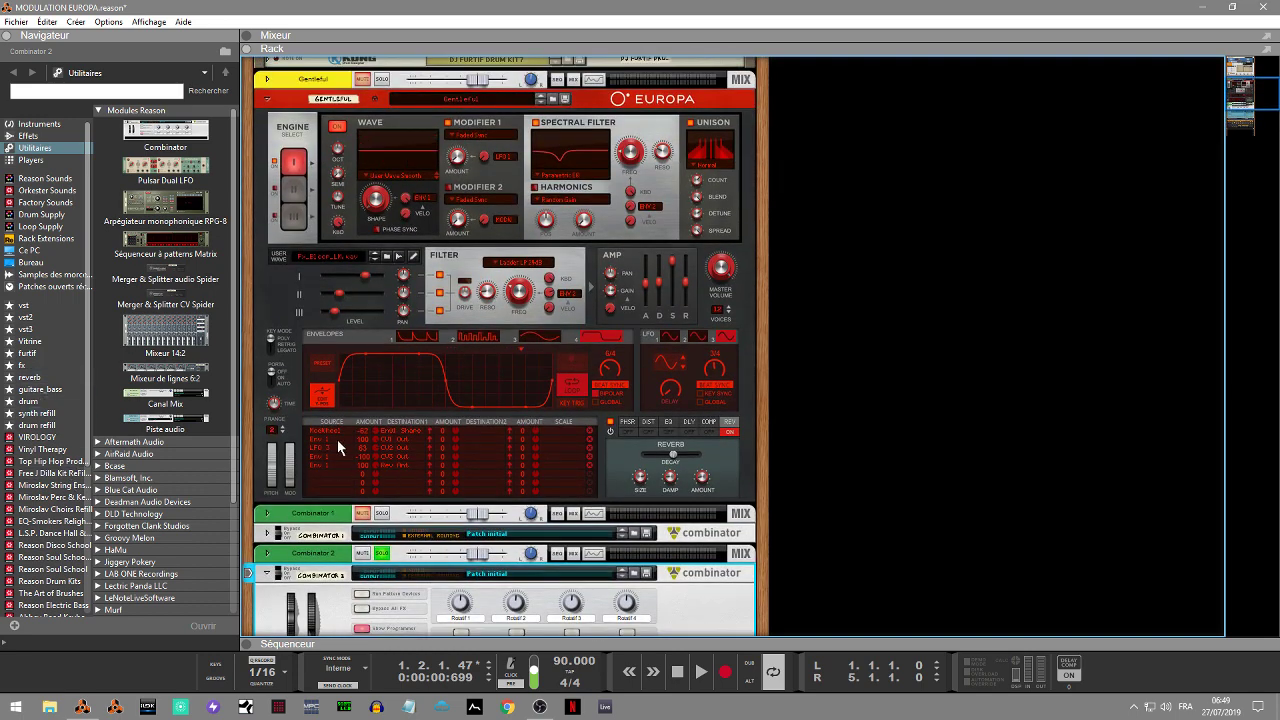
right_click(387, 447)
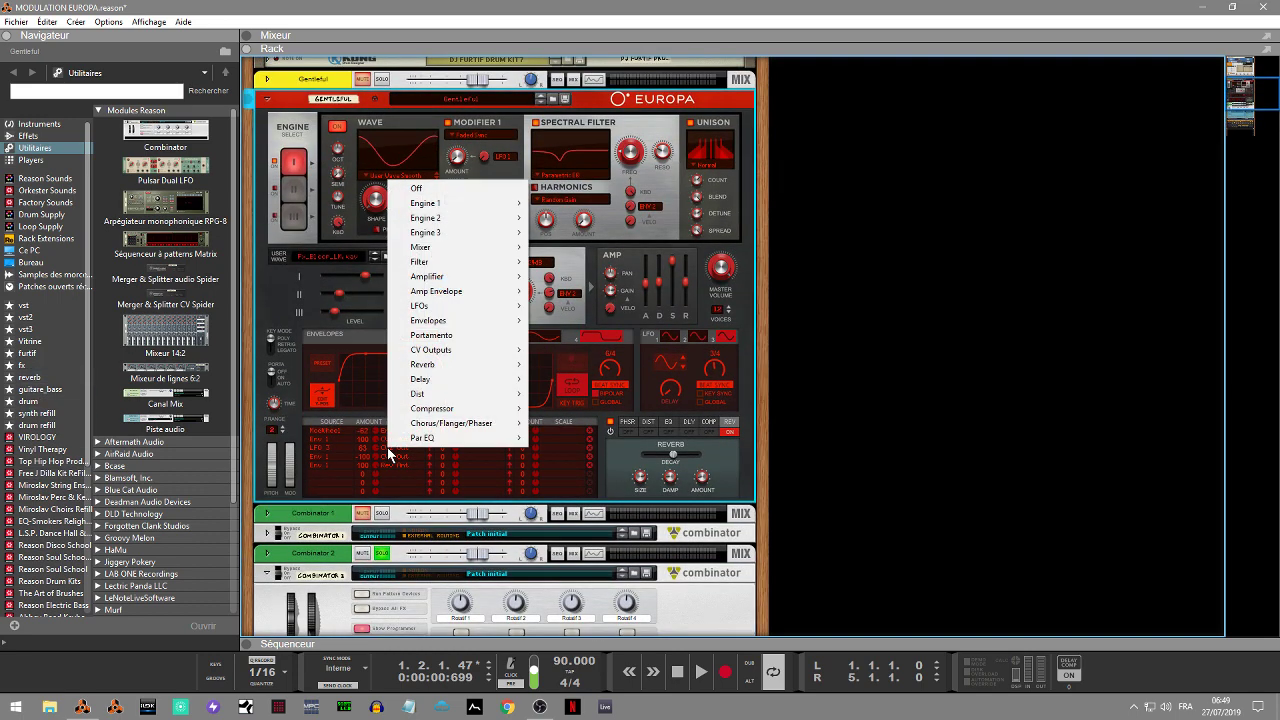
mouse_move(477, 210)
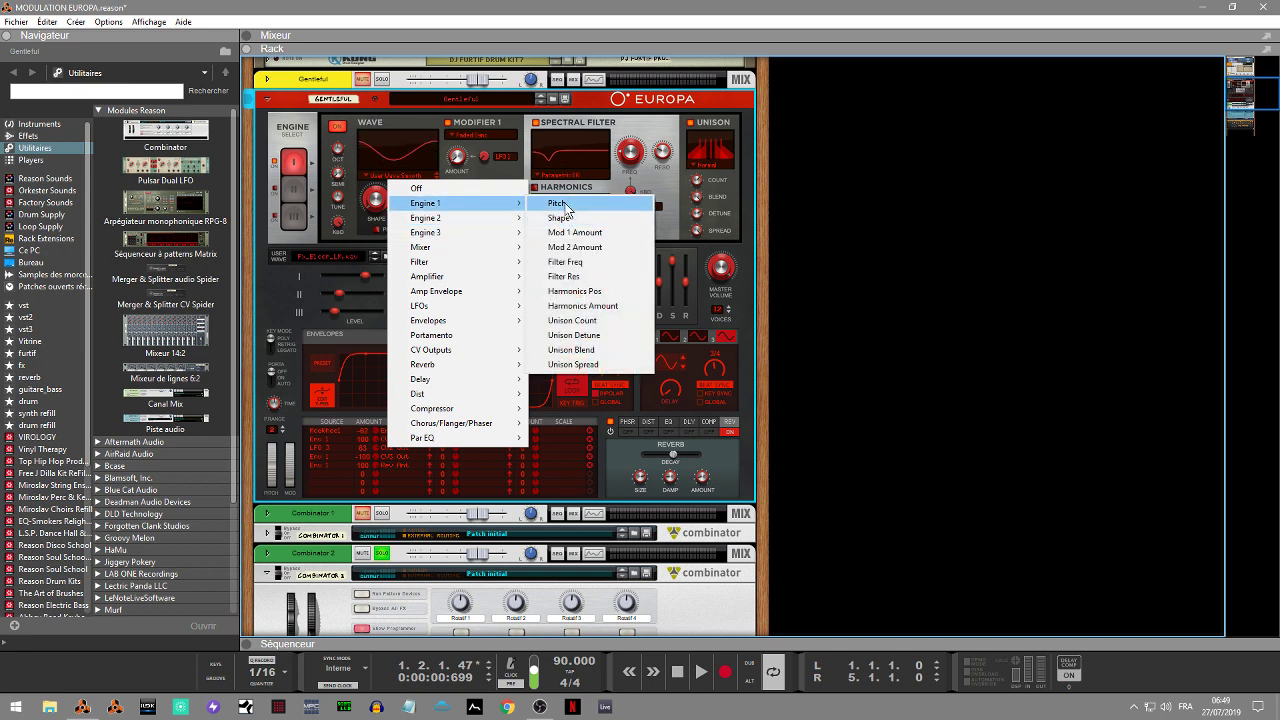
left_click(563, 207)
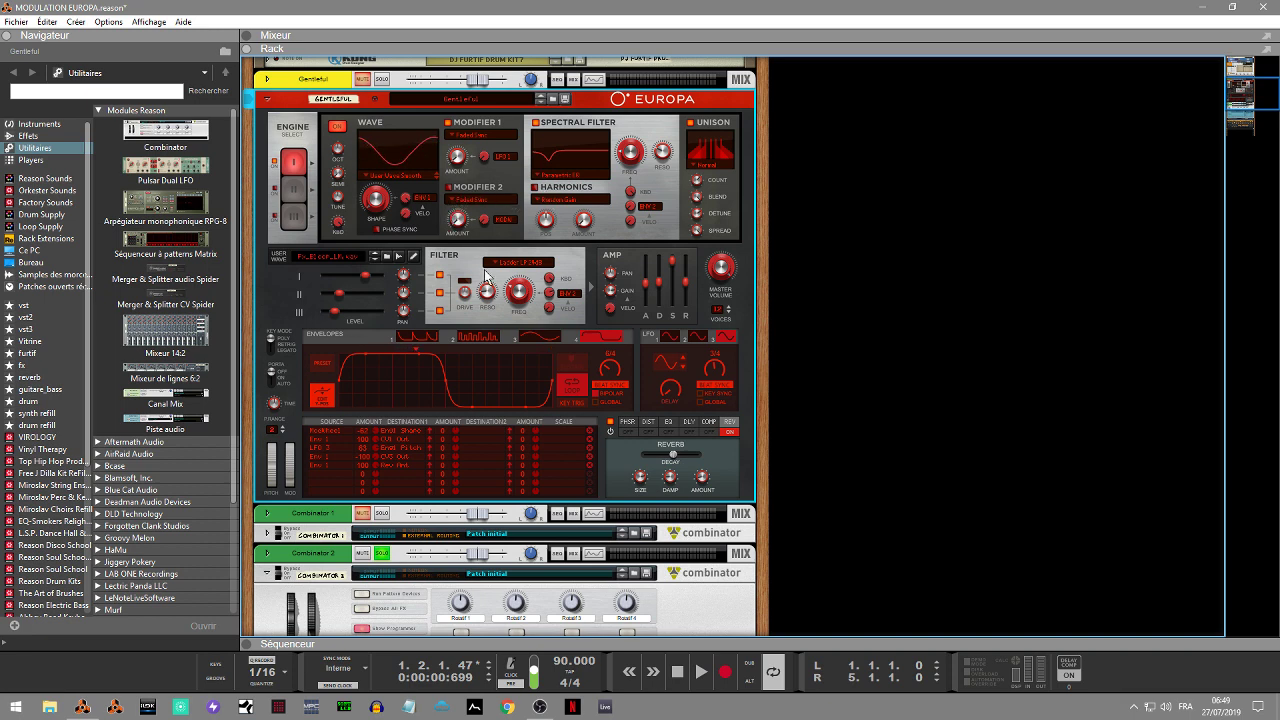
key("space")
Assign LFO 3 as the source modulating Europa's Modifier 1 and start playback.
left_click(503, 155)
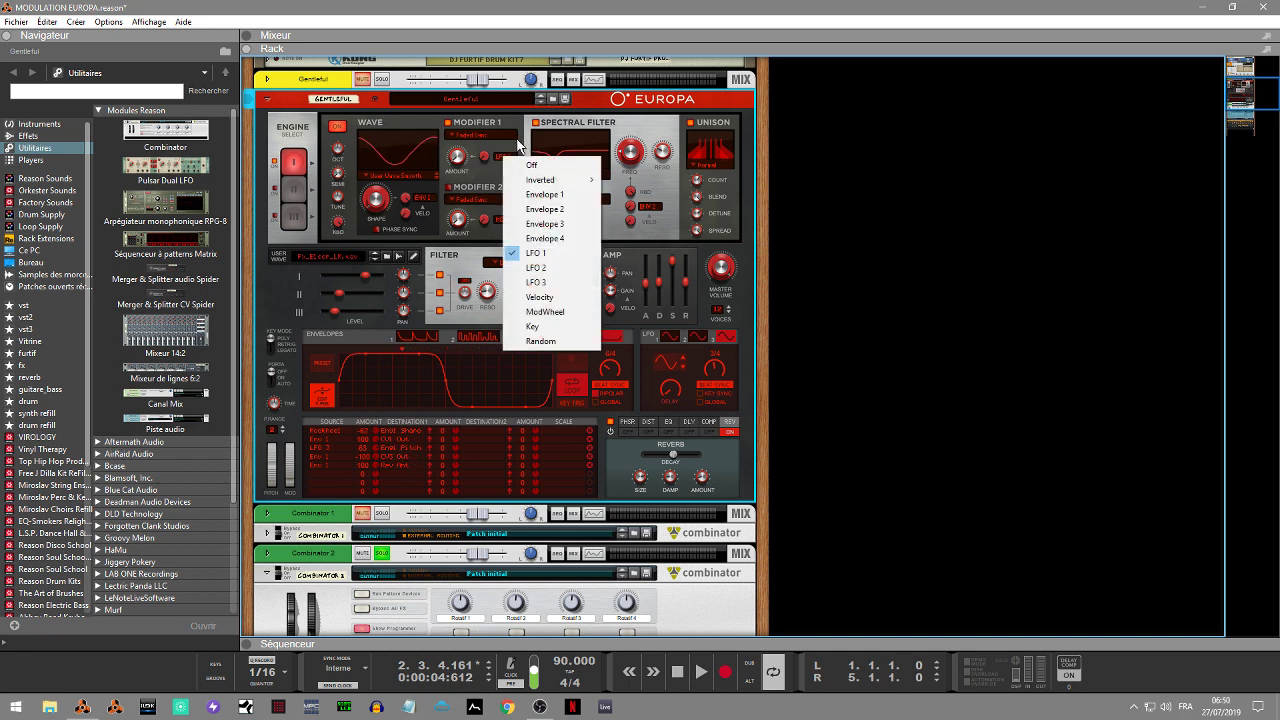
left_click(540, 287)
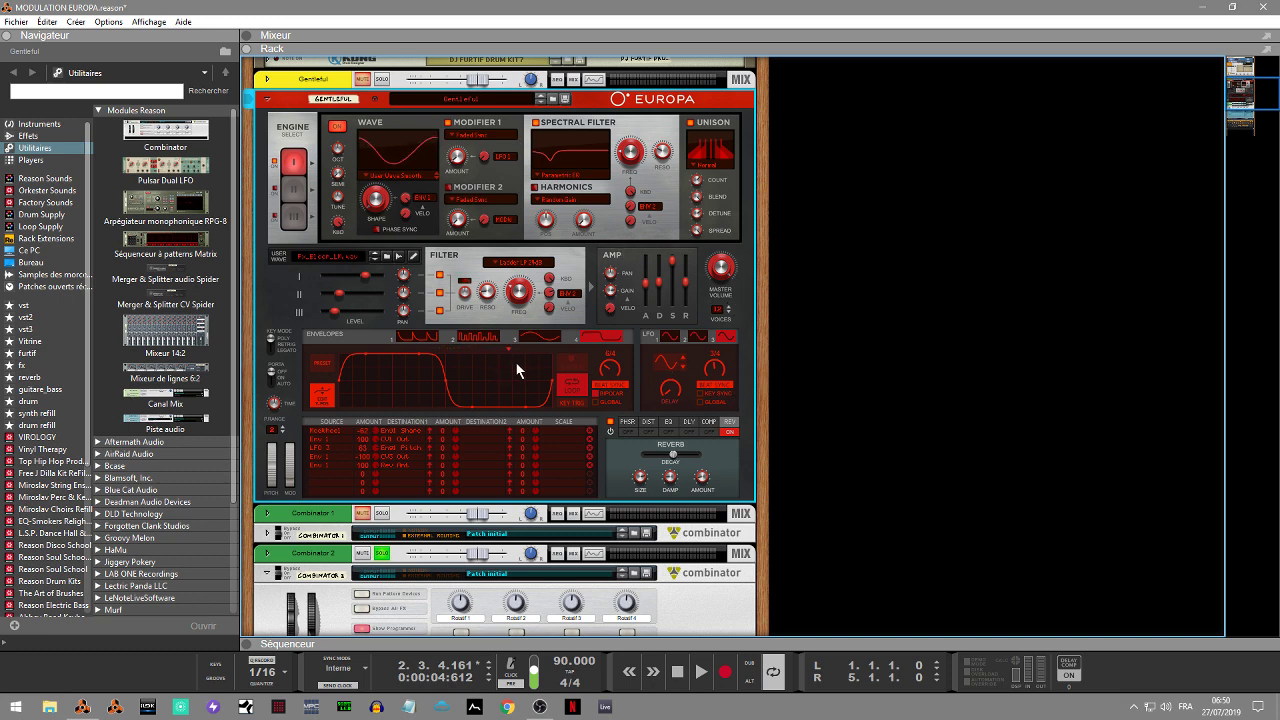
key("space")
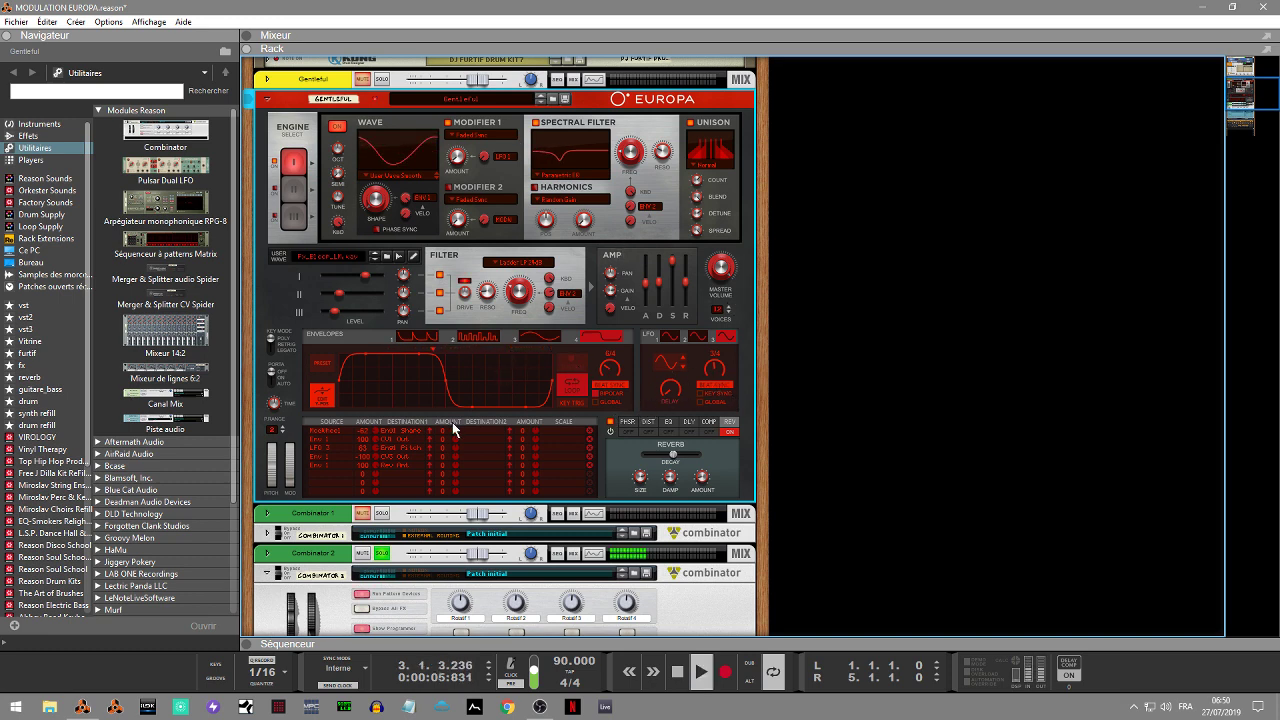
Raise the LFO 3 to Engine 1 Pitch amount to 100 and set LFO 3's synced rate to 1/4.
left_click_drag(372, 447, 380, 418)
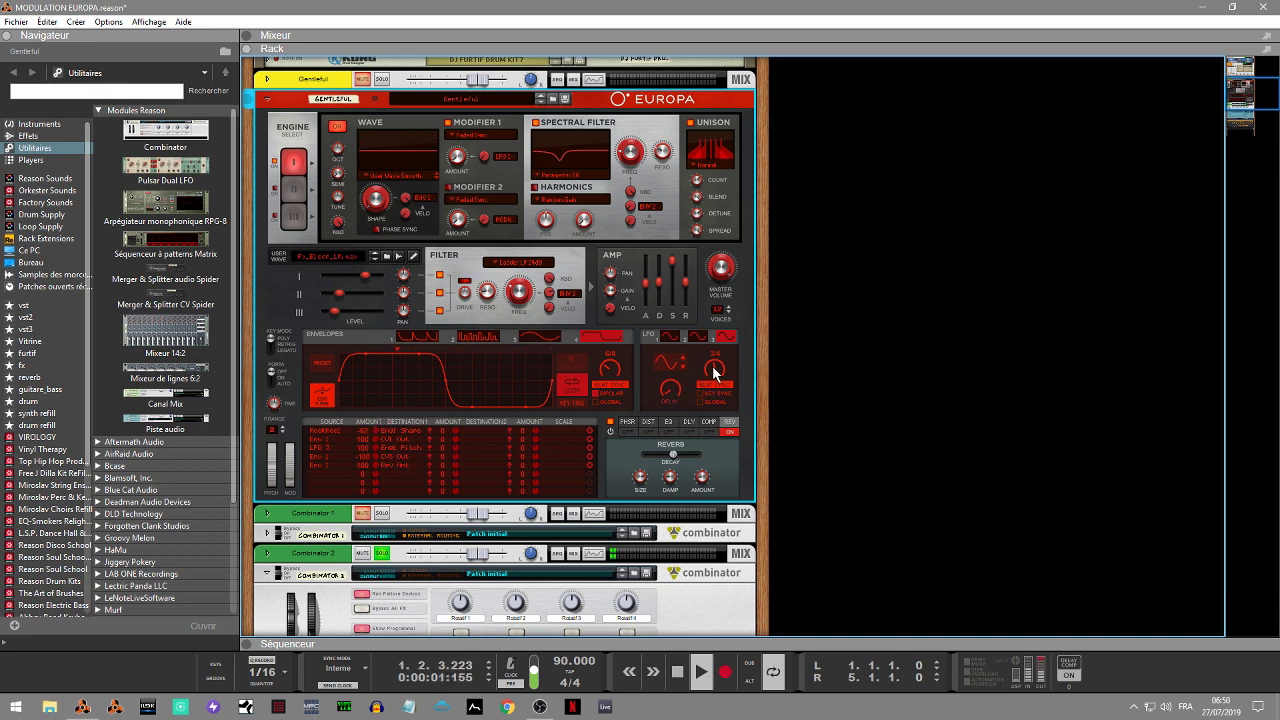
left_click_drag(711, 365, 715, 400)
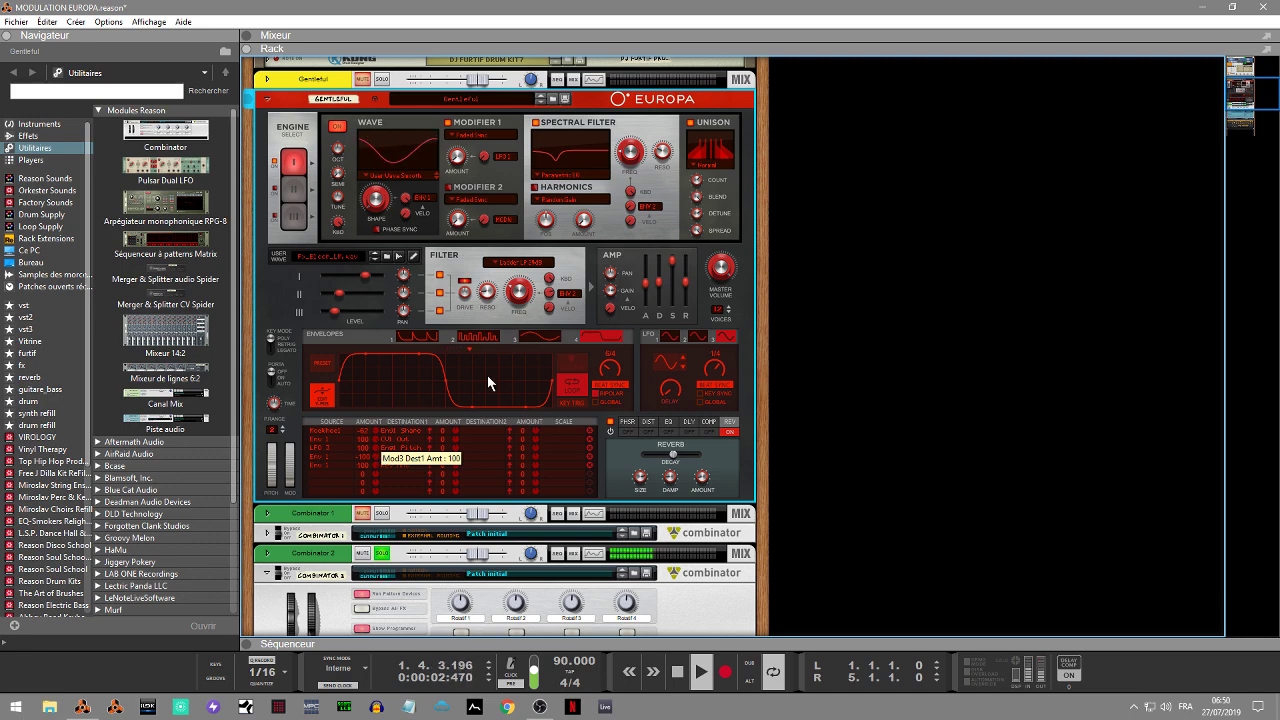
Solo Europa's Gentleful channel and mute Combinator 2, returning to Europa in the rack.
left_click(382, 79)
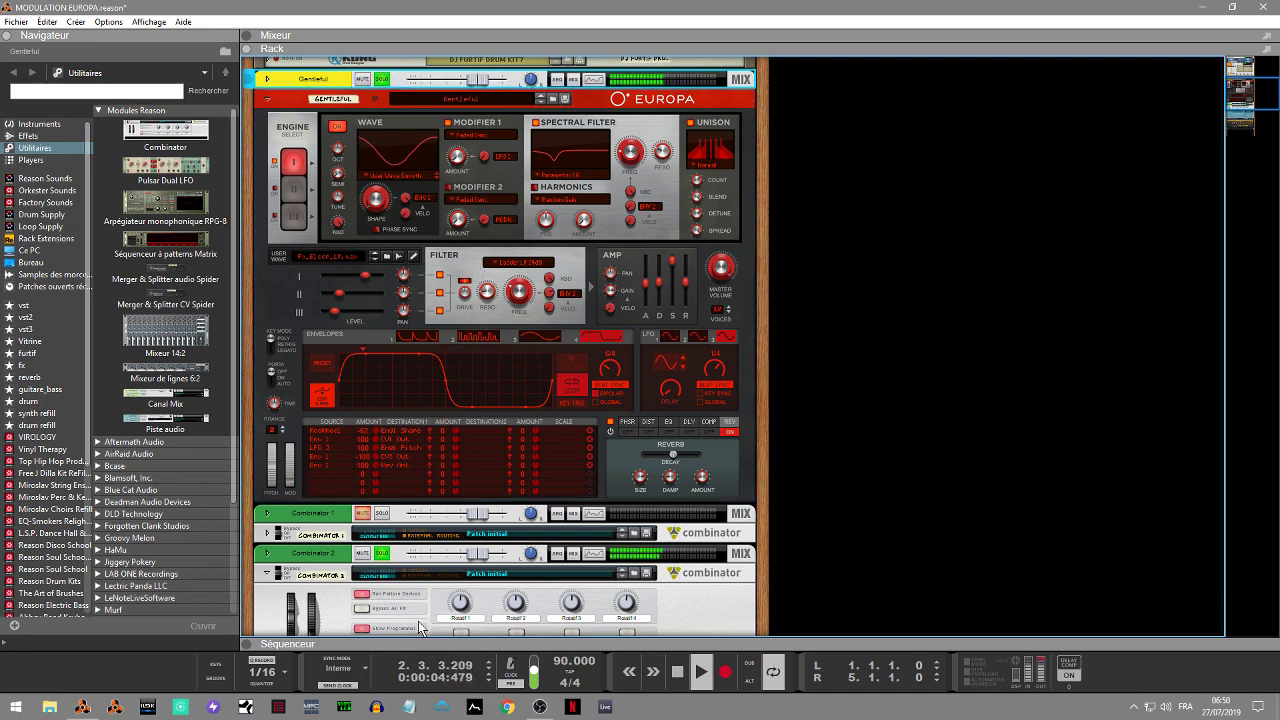
scroll(588, 120, "down", 5)
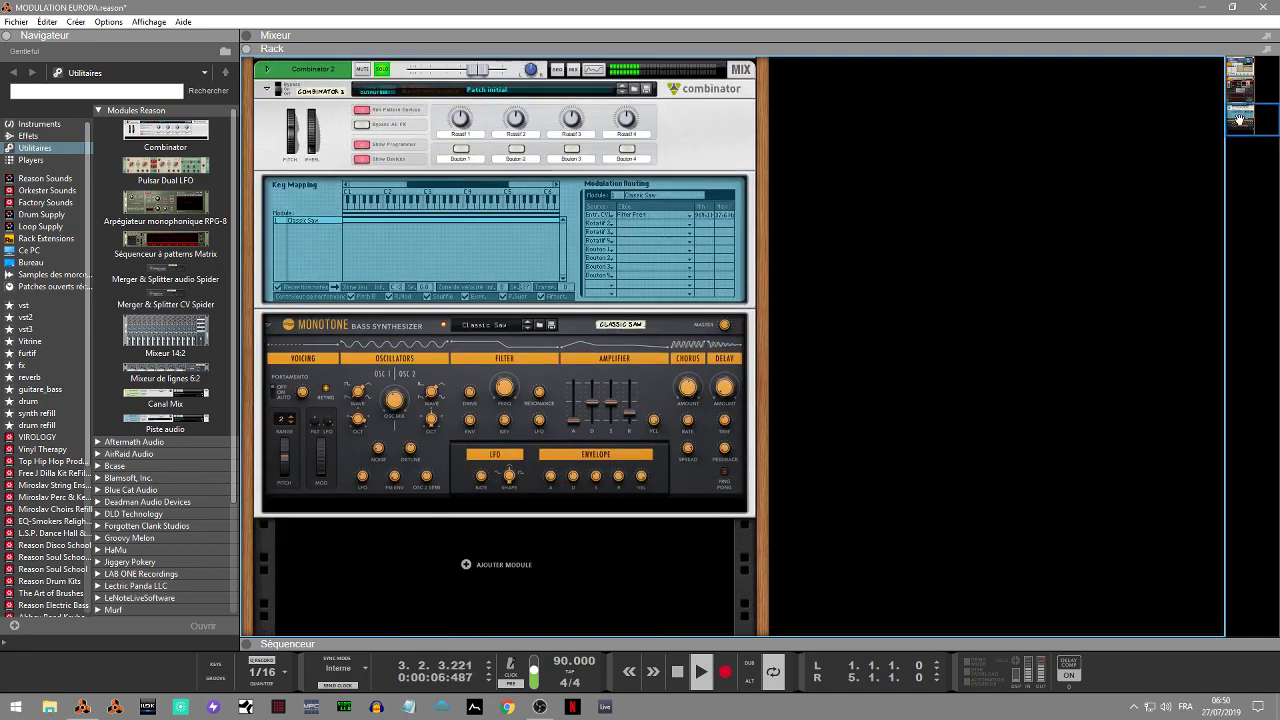
left_click(705, 128)
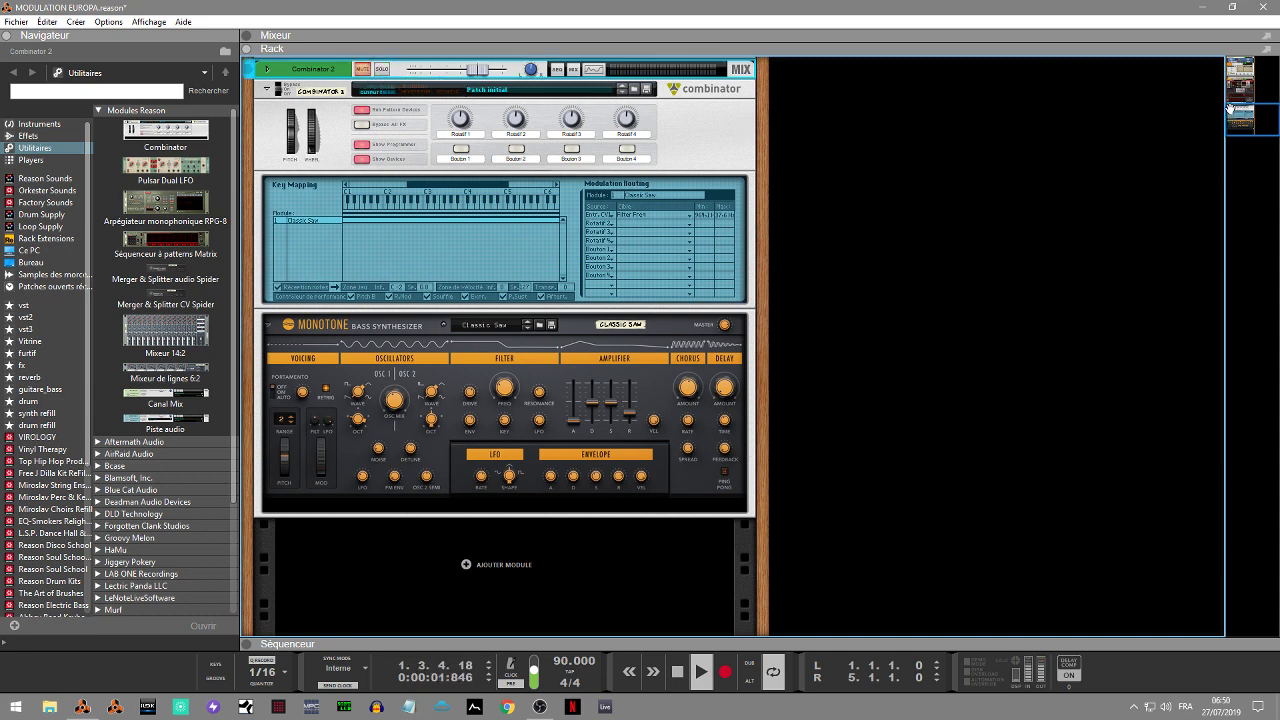
left_click_drag(1242, 109, 1242, 92)
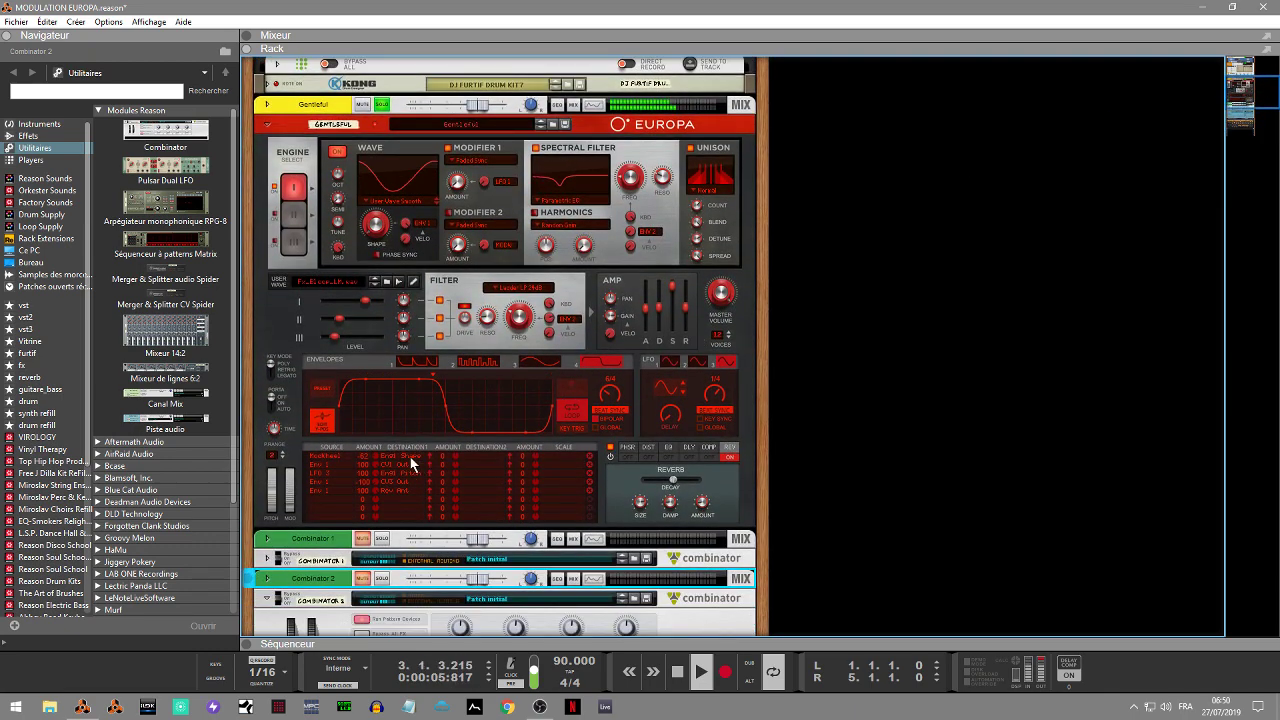
Sweep the LFO 3 to Engine 1 Pitch amount from 0 up to about 94 and back to 0.
left_click(376, 472)
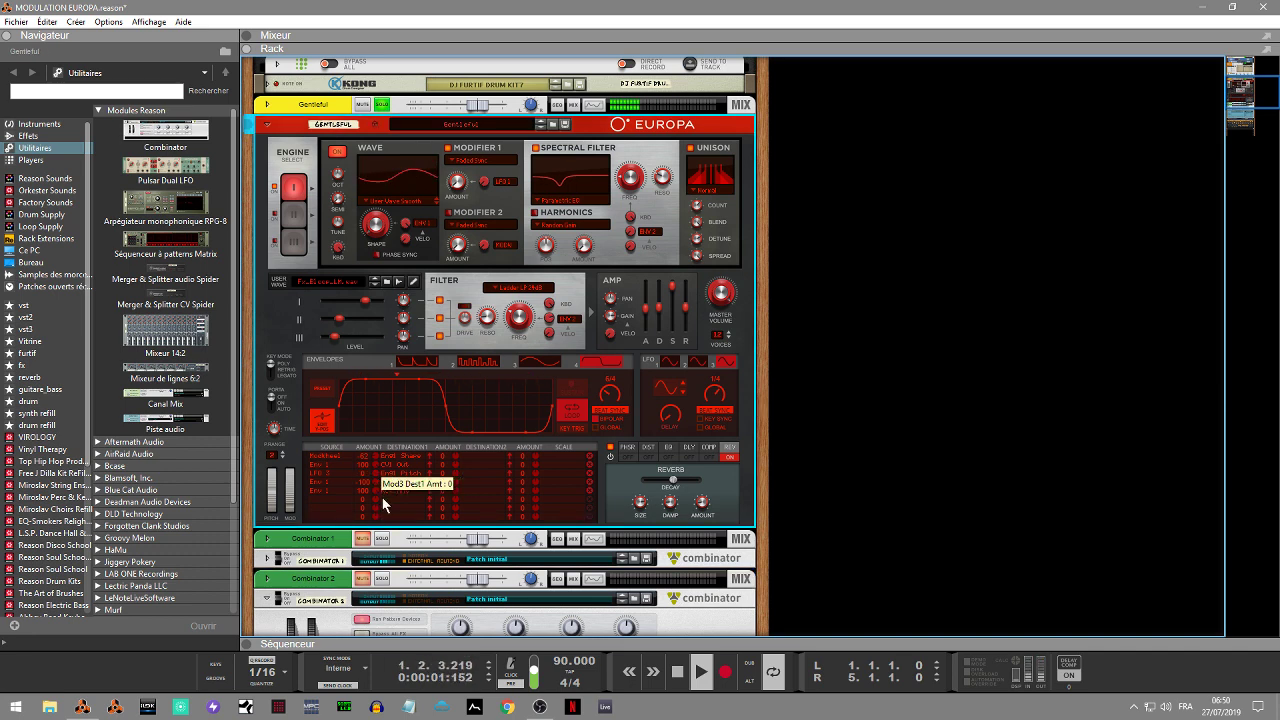
scroll(381, 495, "up", 5)
scroll(381, 495, "up", 4)
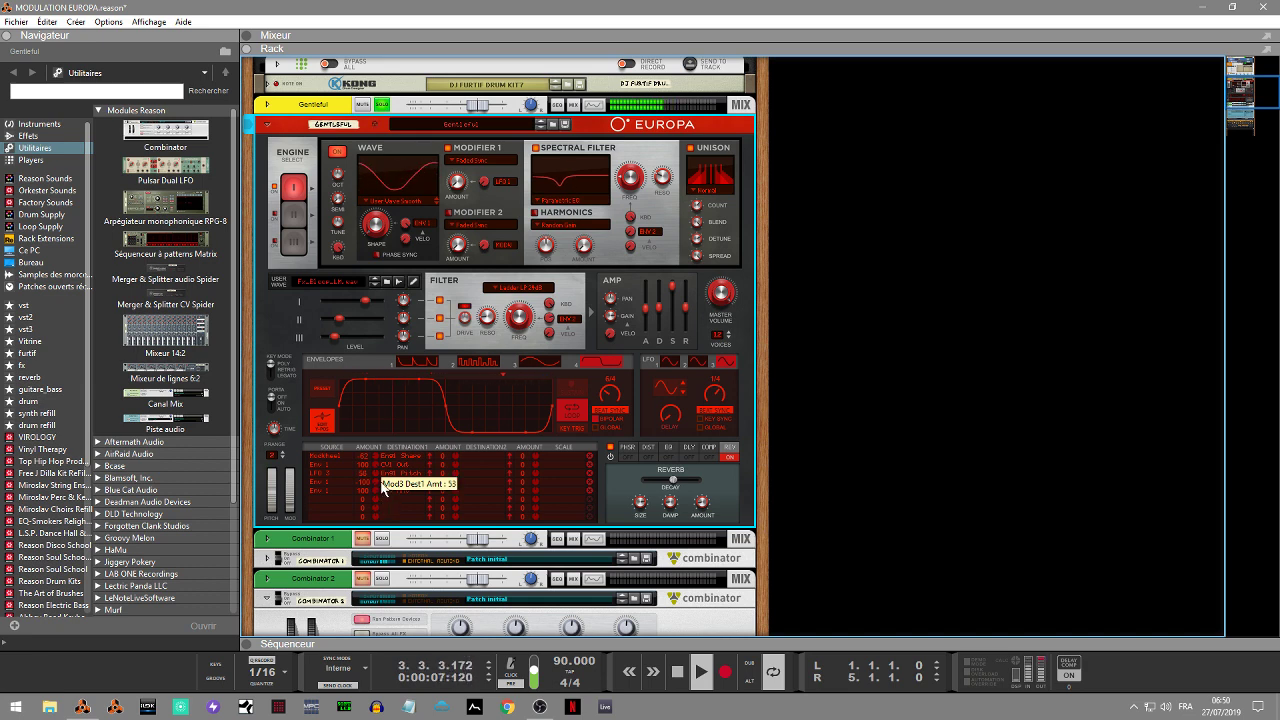
scroll(383, 488, "up", 5)
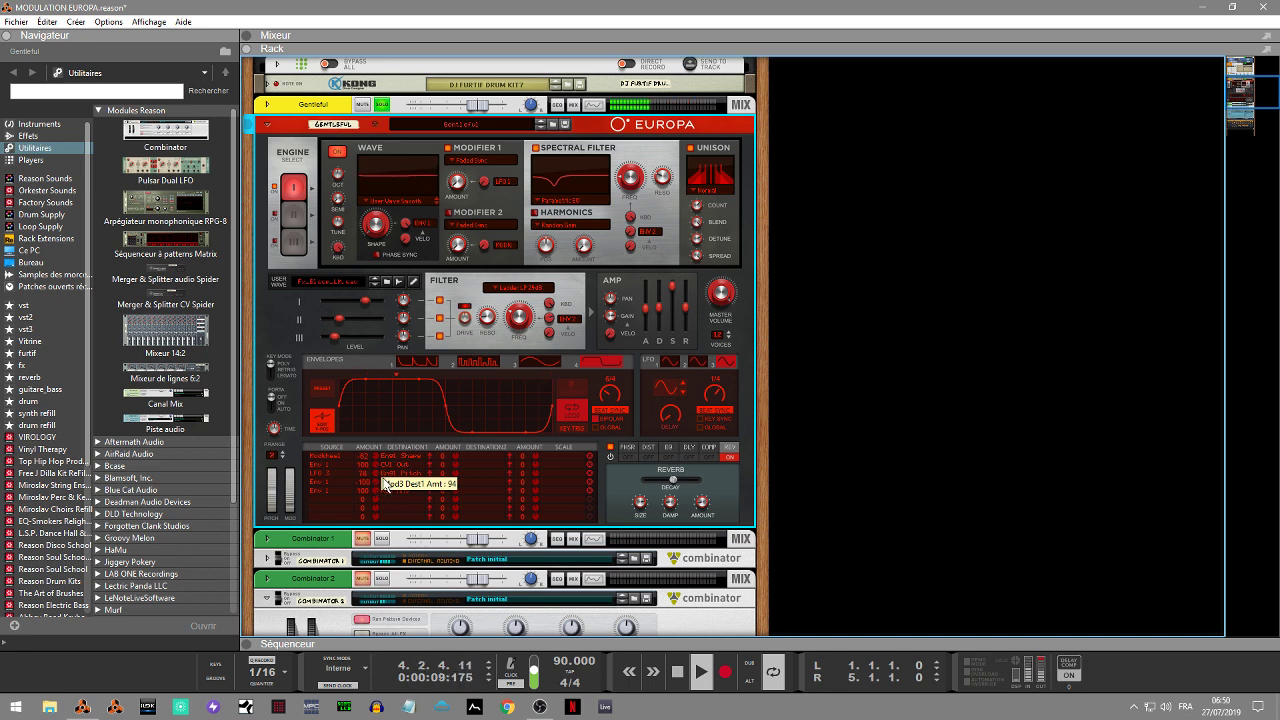
left_click_drag(383, 485, 380, 495)
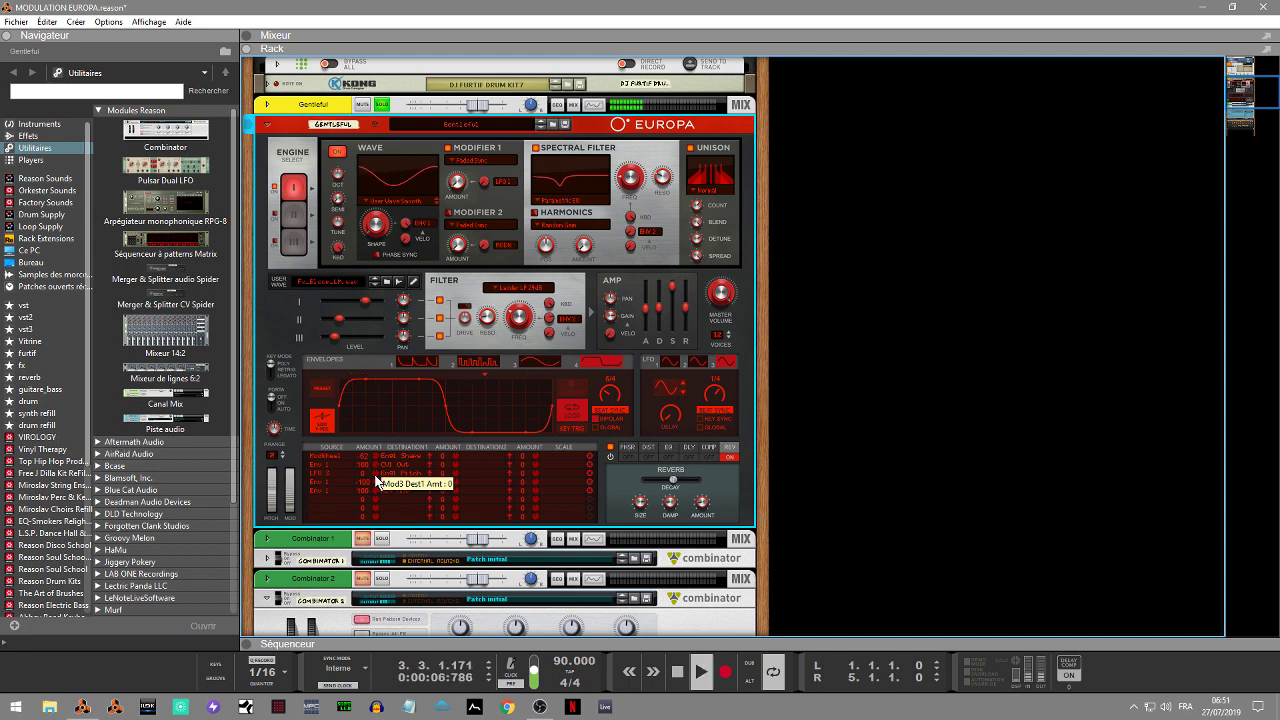
Audition square and rising ramp LFO 3 waveforms with a pitch amount of about 16, then reset the amount to 0.
scroll(377, 481, "up", 7)
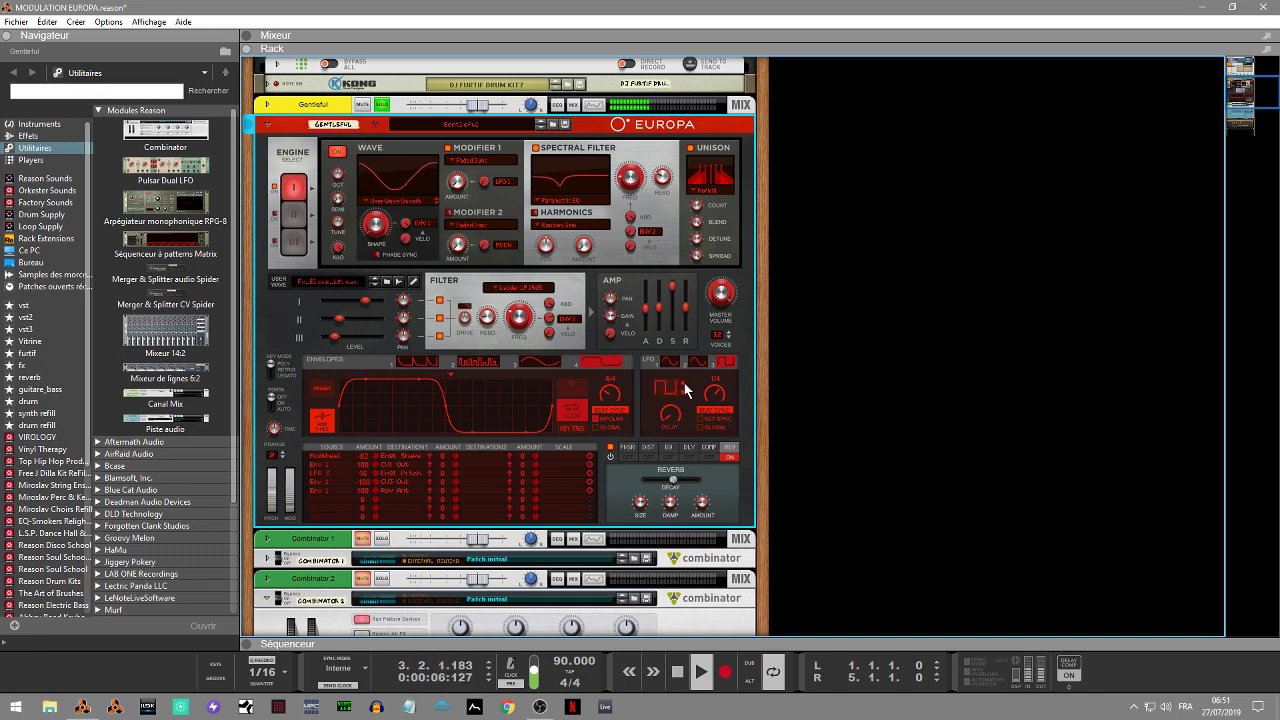
left_click(684, 390)
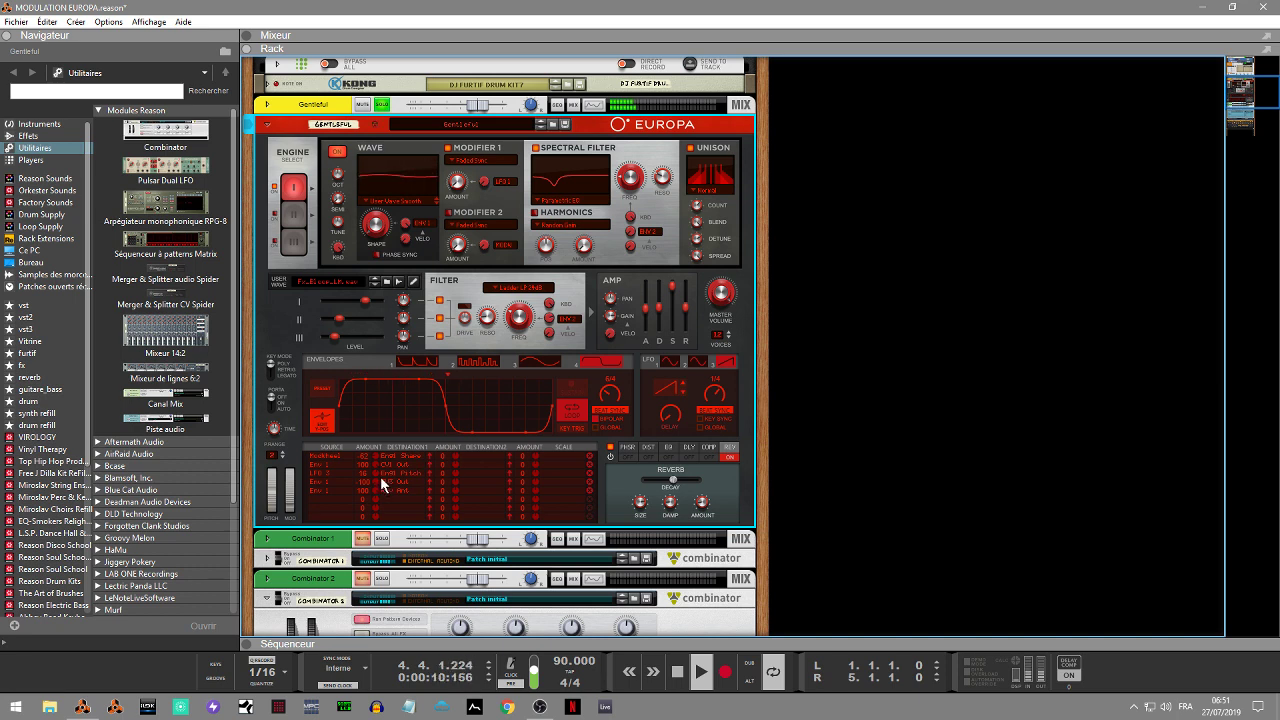
left_click_drag(373, 472, 377, 484)
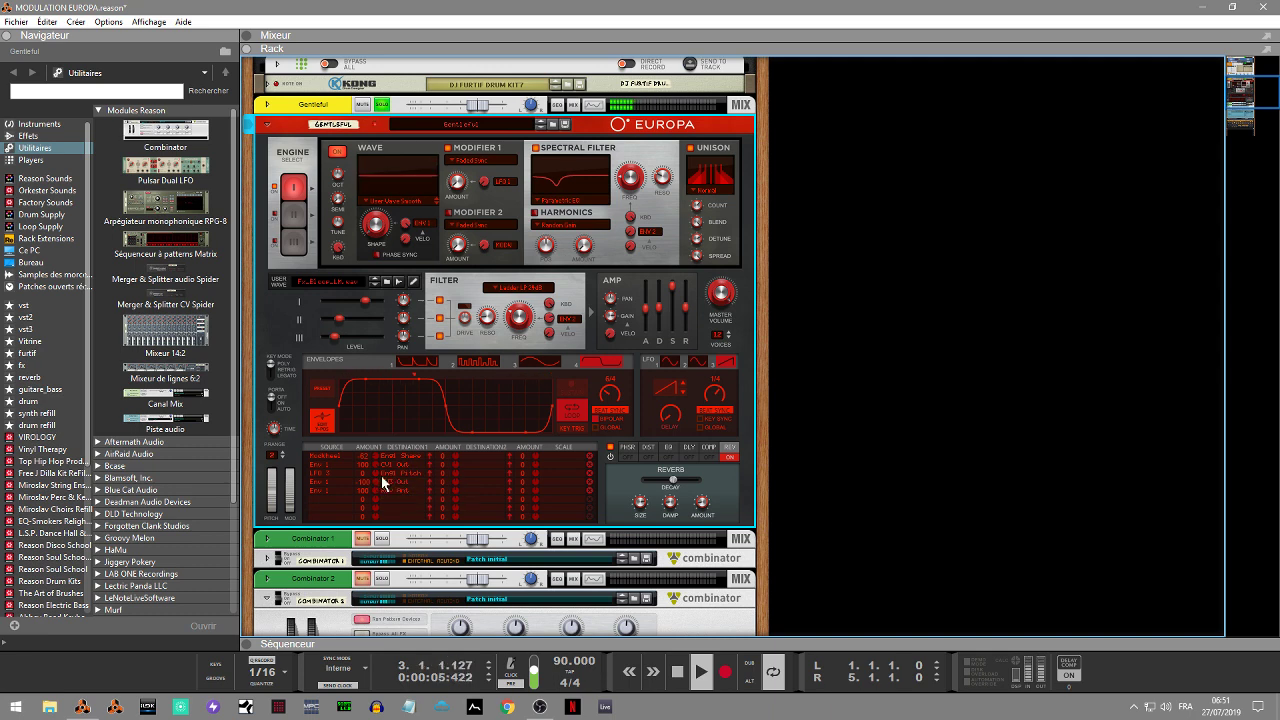
Route LFO 3 to Engine 1 Shape with an amount of 100 and set LFO 3's synced rate to 4/4.
left_click(396, 473)
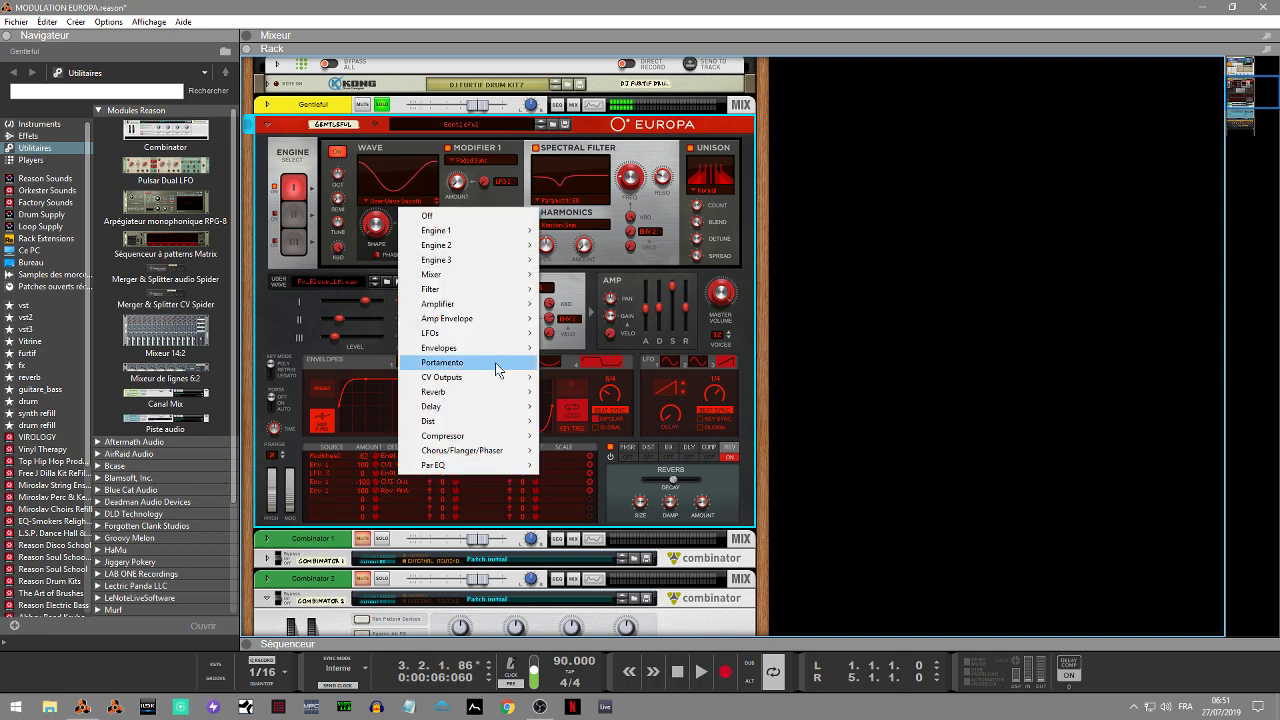
mouse_move(497, 233)
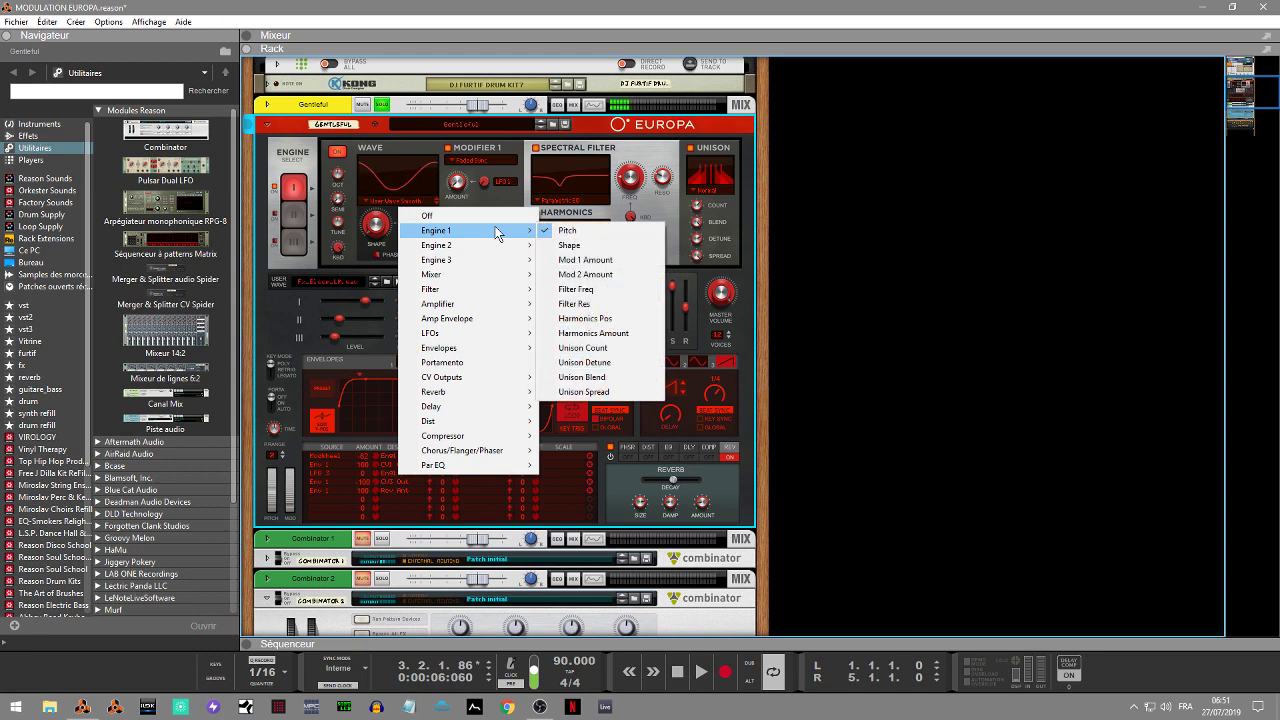
left_click(576, 246)
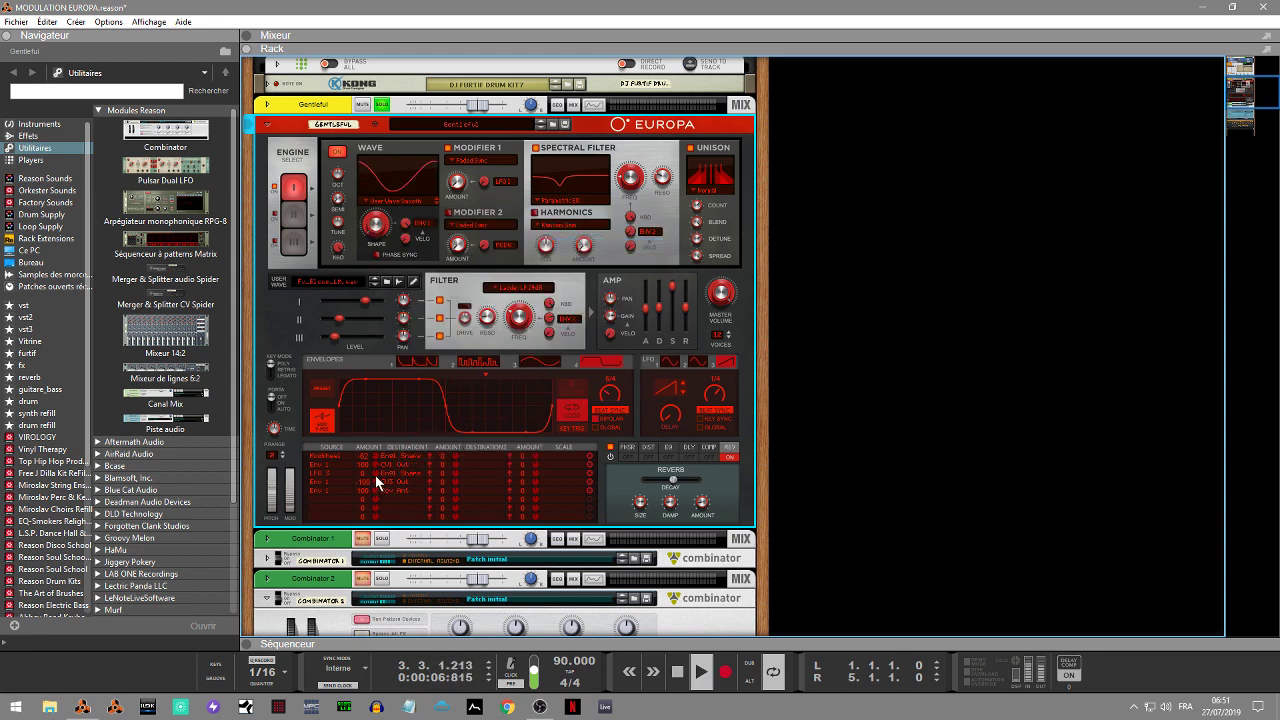
left_click_drag(377, 481, 381, 452)
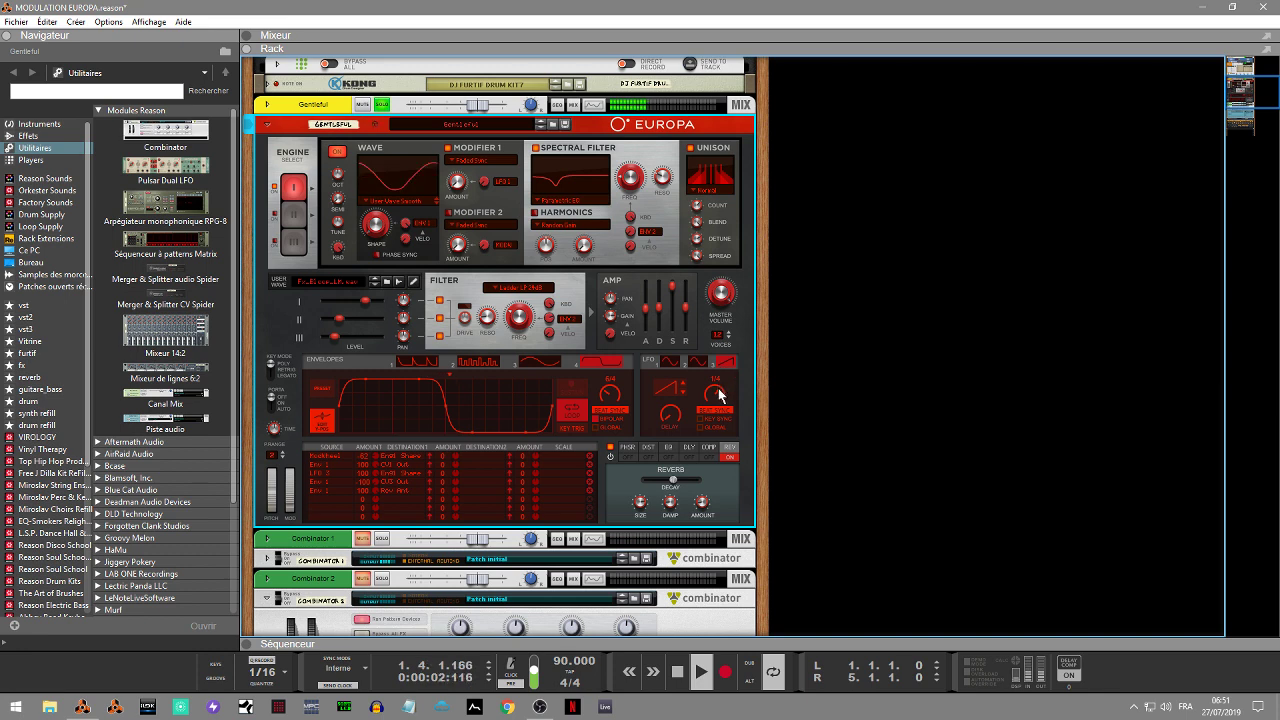
left_click_drag(717, 396, 717, 414)
Change the LFO 3 row's destination to Engine 1 Filter Freq and reduce its amount to 22.
left_click(400, 473)
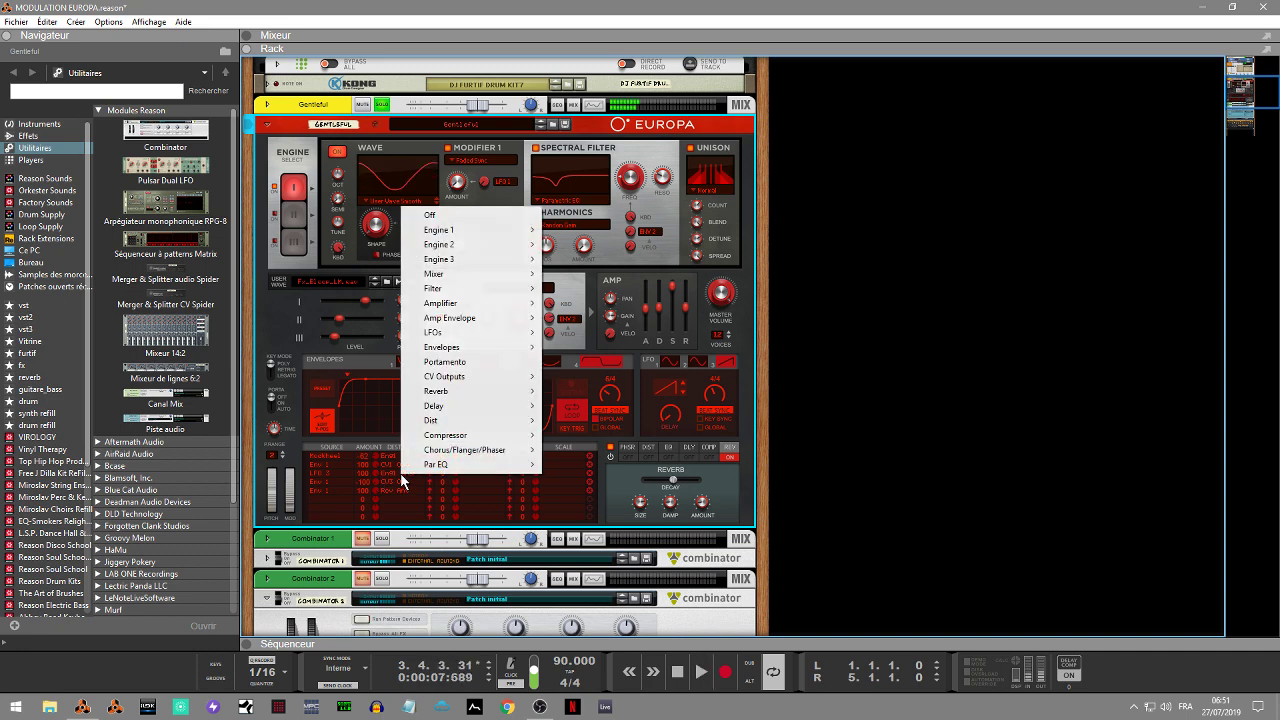
mouse_move(520, 232)
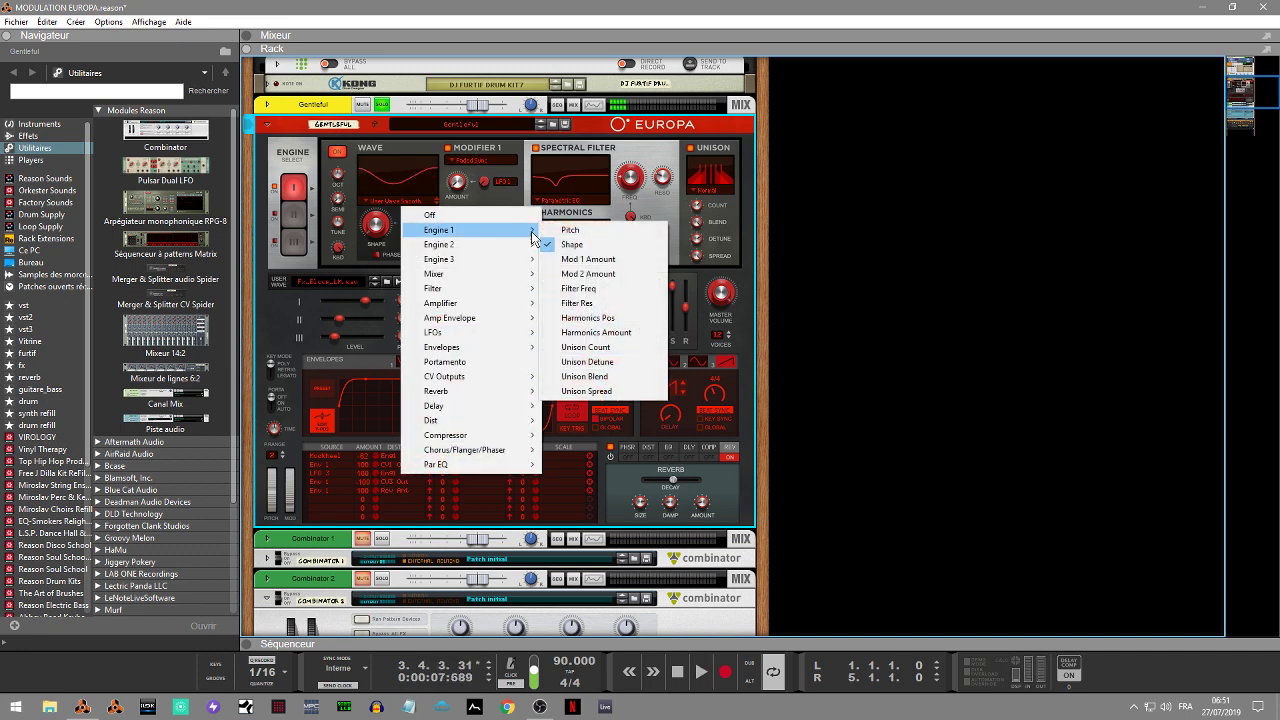
left_click(602, 290)
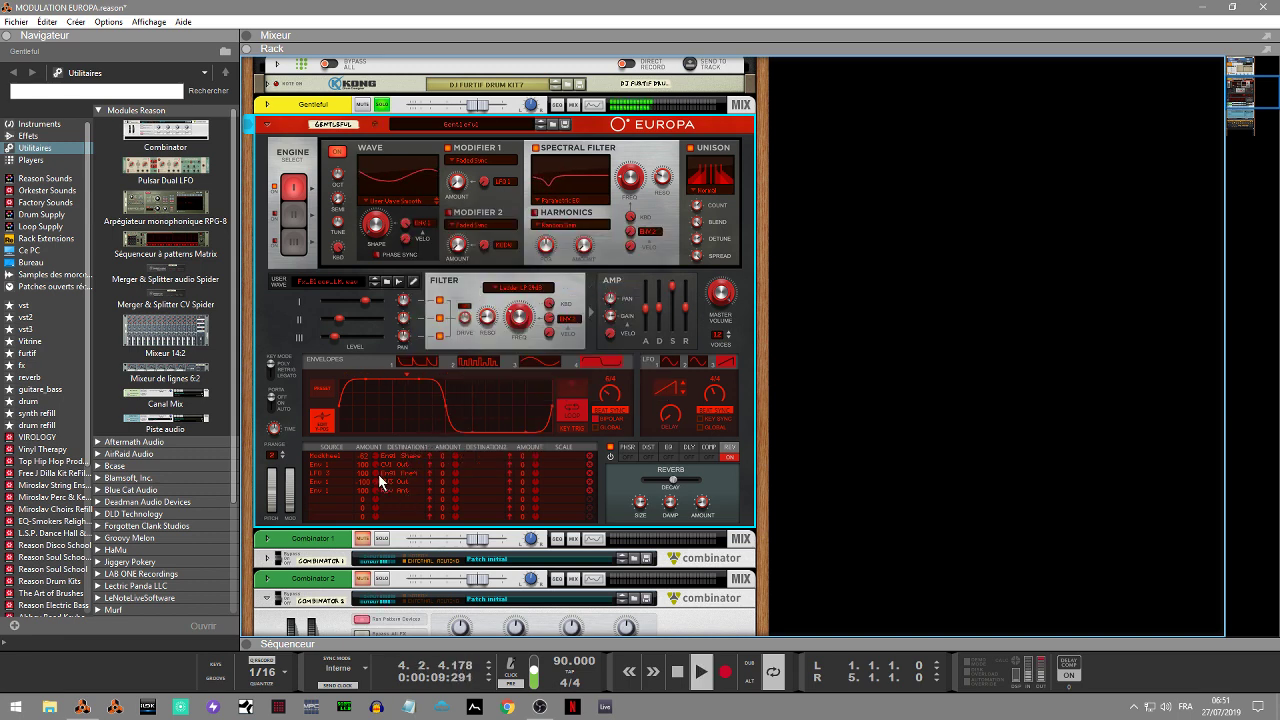
left_click_drag(375, 473, 373, 486)
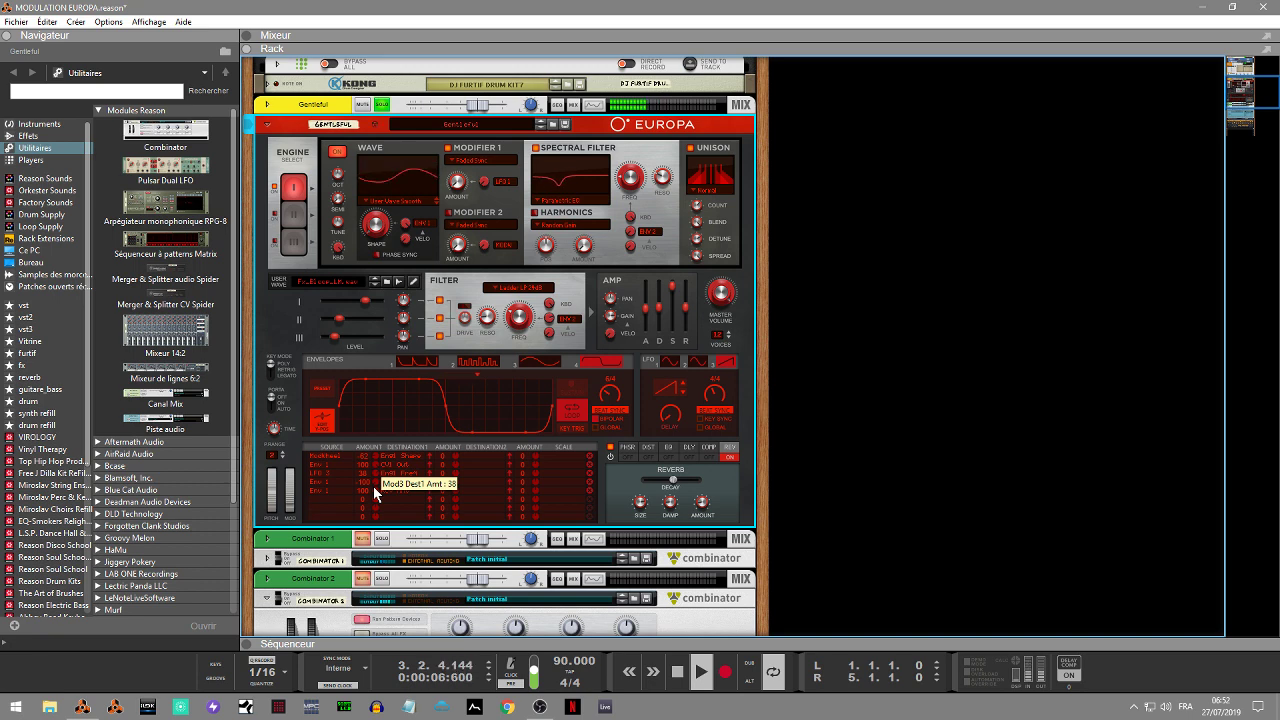
mouse_move(373, 486)
left_mouse_down()
mouse_move(377, 470)
mouse_move(376, 542)
mouse_move(376, 494)
left_mouse_up()
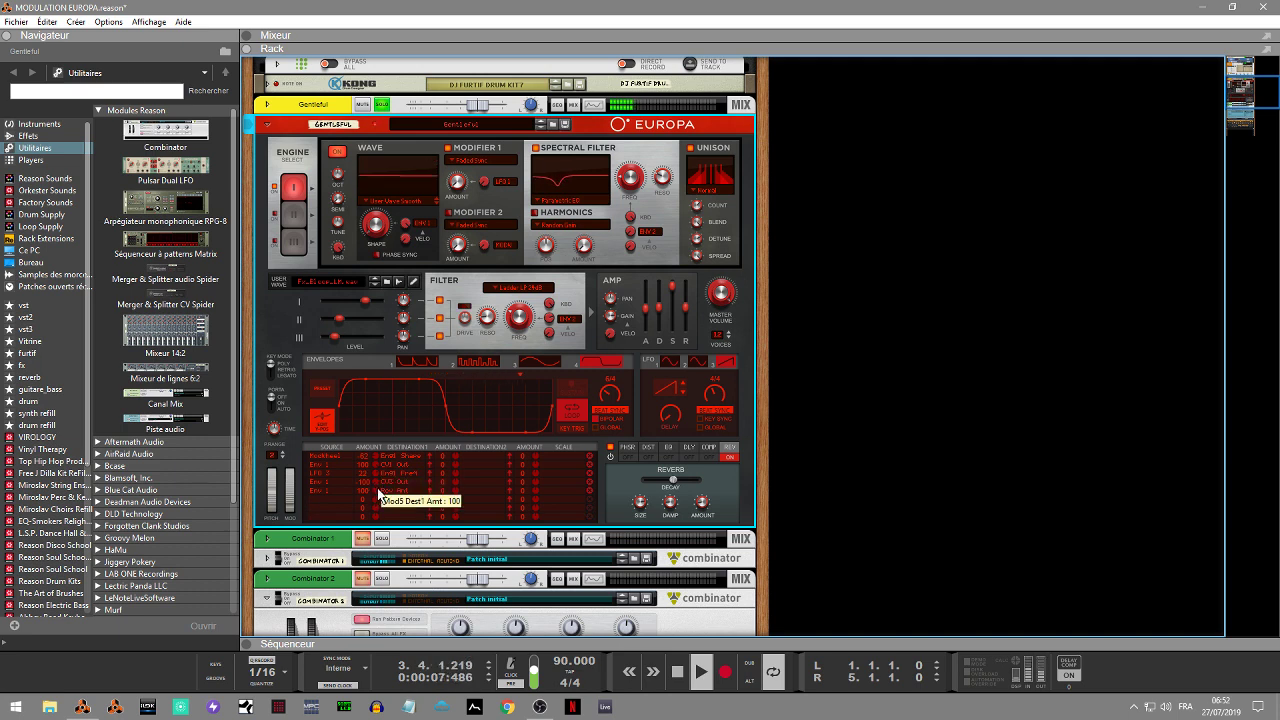
Return LFO 3 to the sine waveform.
left_click(683, 399)
left_click(684, 398)
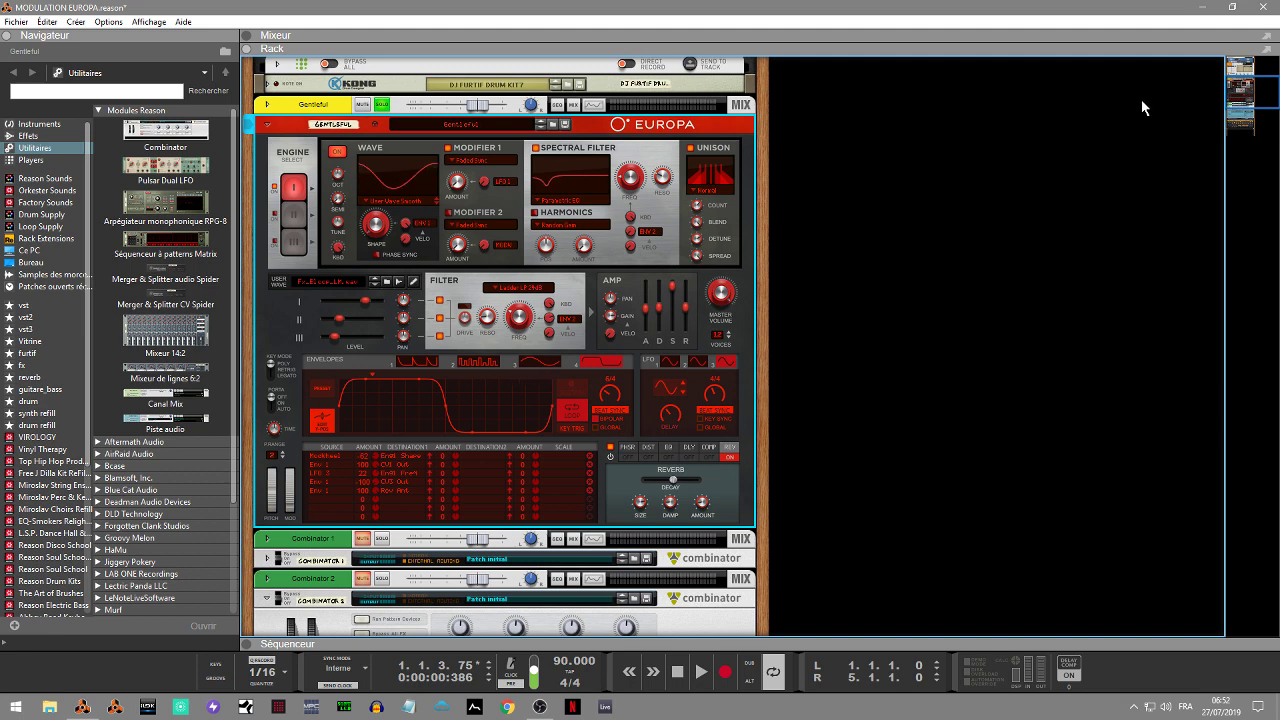
left_click_drag(1242, 92, 1242, 84)
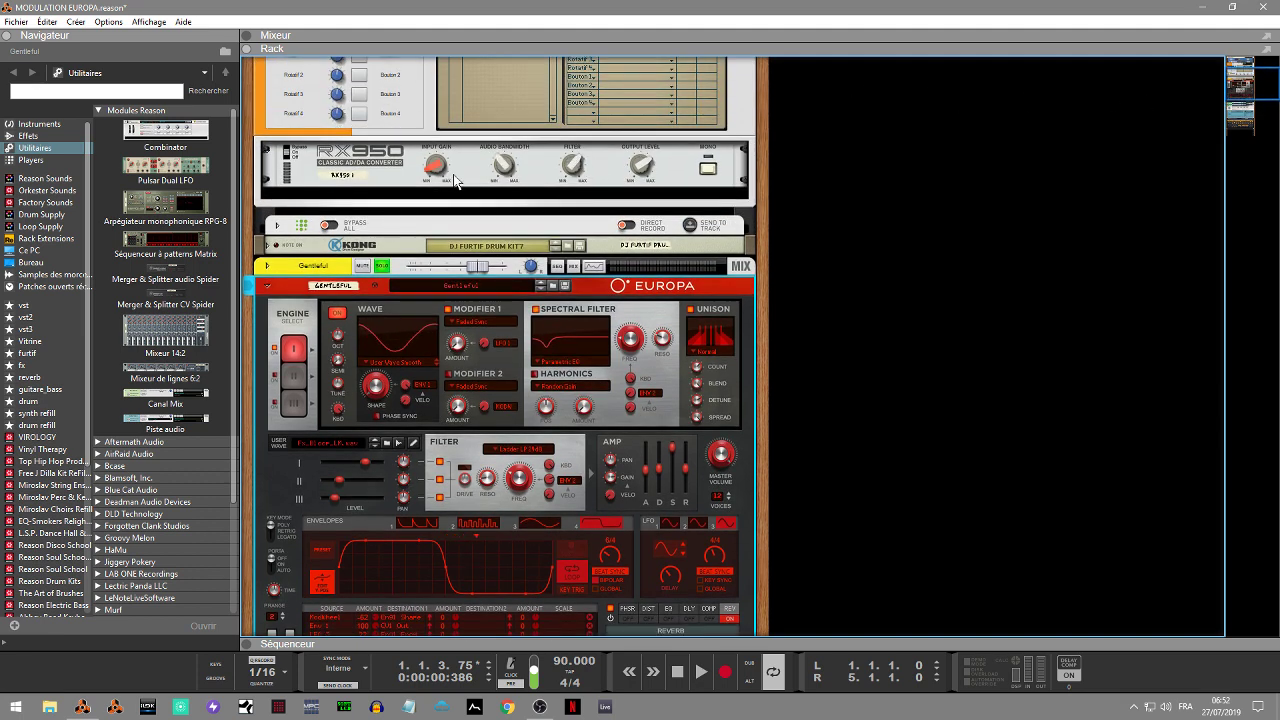